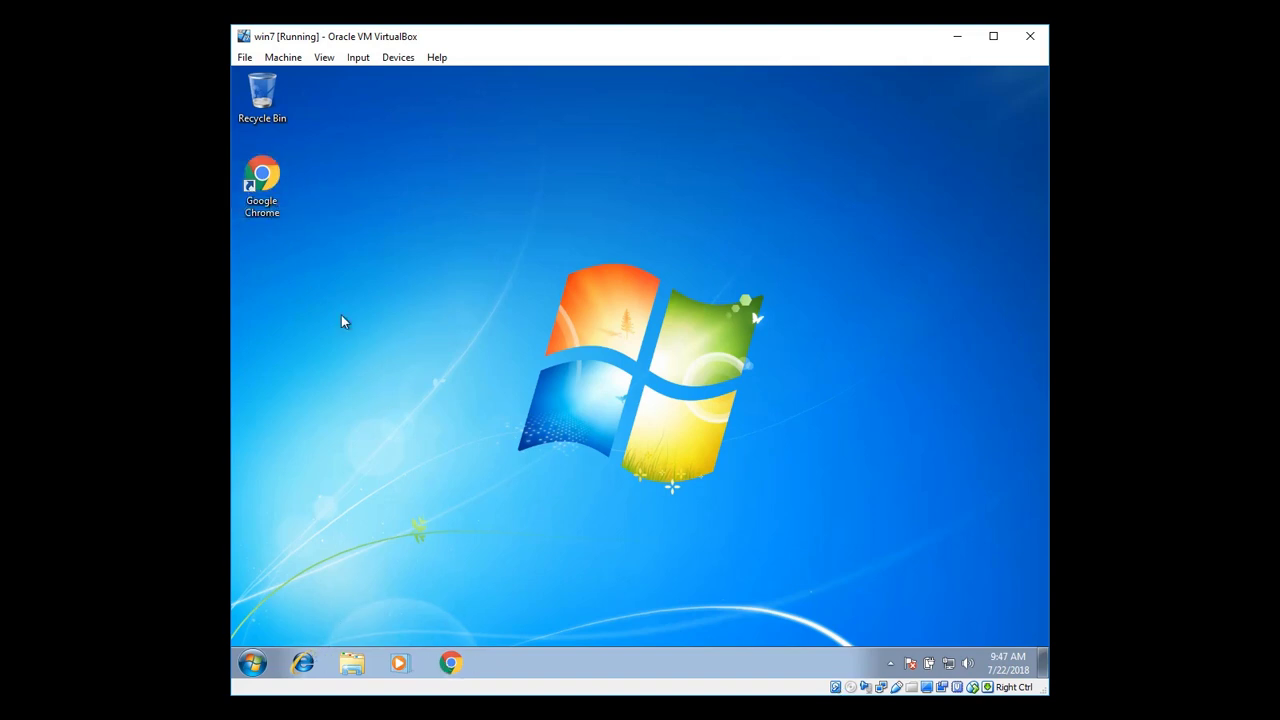
Launch Google Chrome from its Windows 7 desktop shortcut
double_click(274, 200)
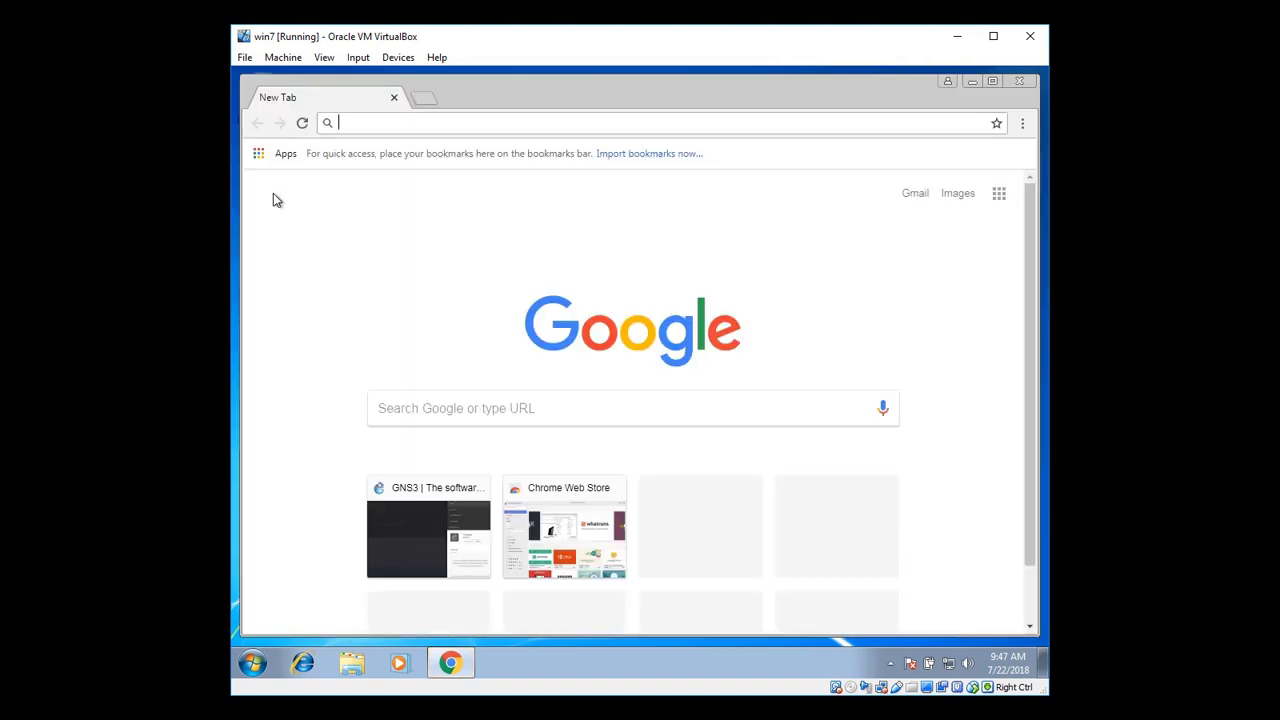
Load gns3.com, go to Free Download, and switch the community form to login
text(gns3.com)
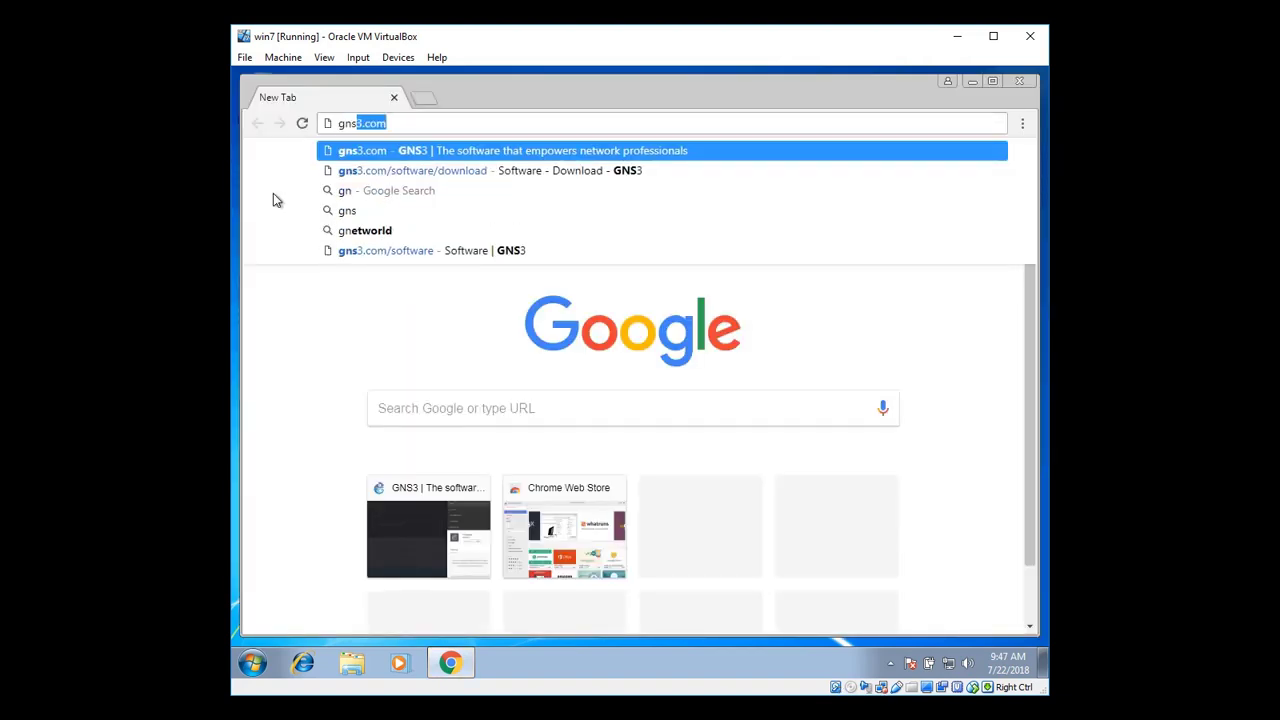
key(Return)
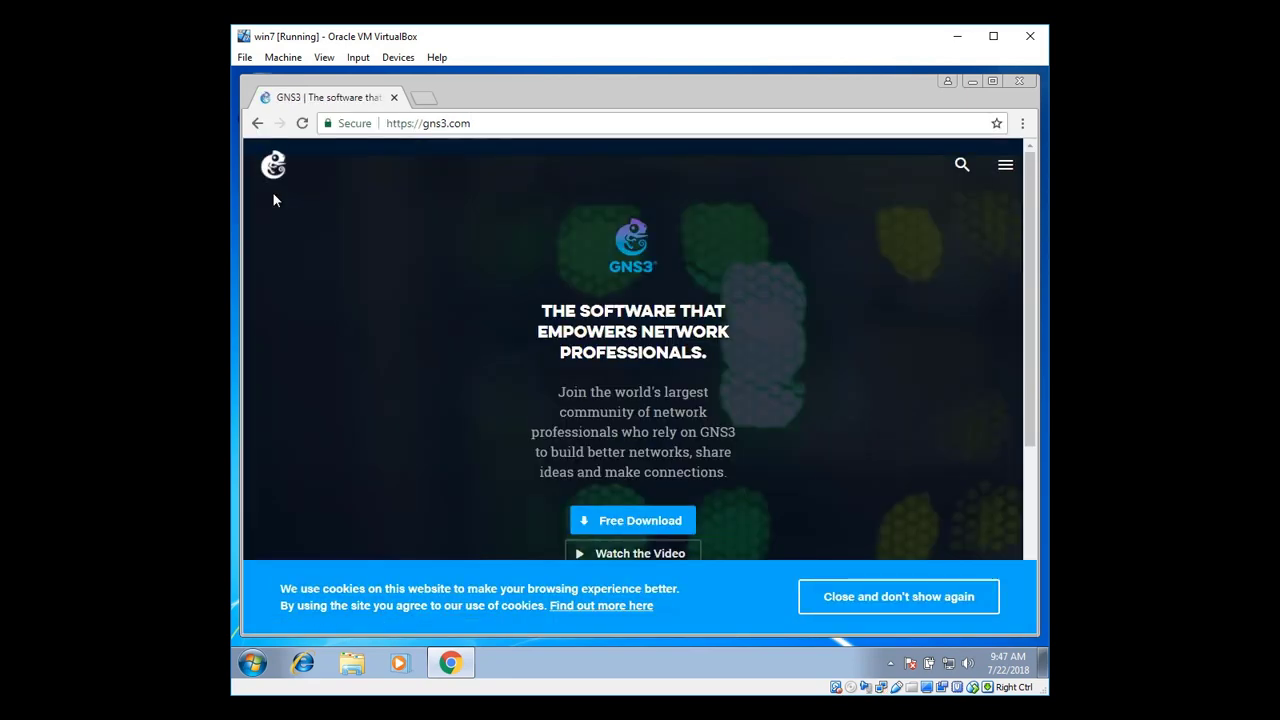
click(664, 527)
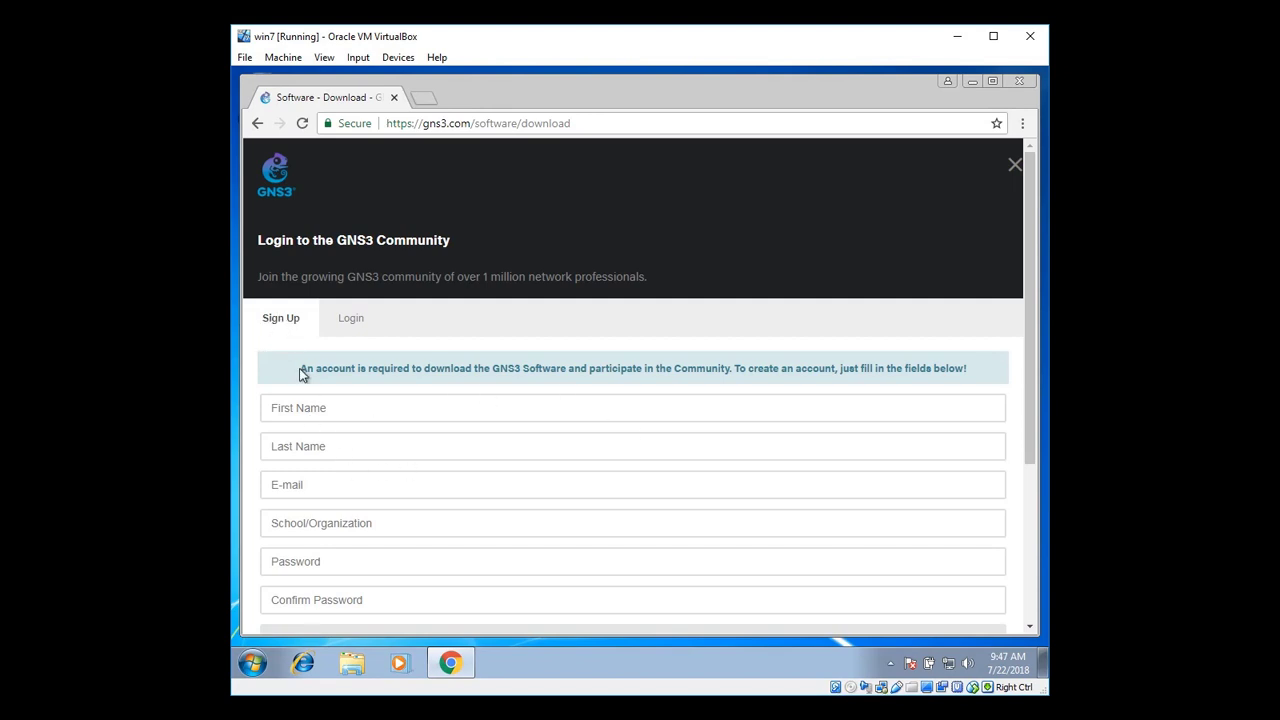
click(351, 322)
Sign in to the GNS3 community with the account e-mail and password
click(342, 410)
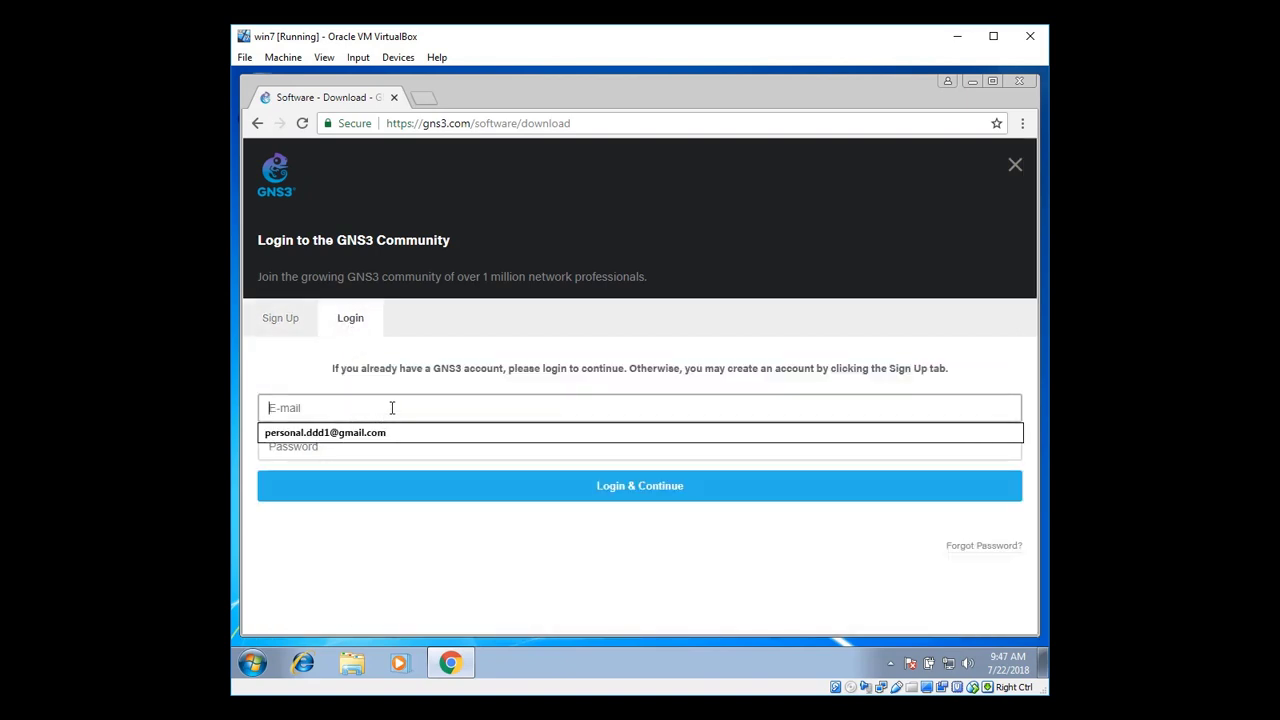
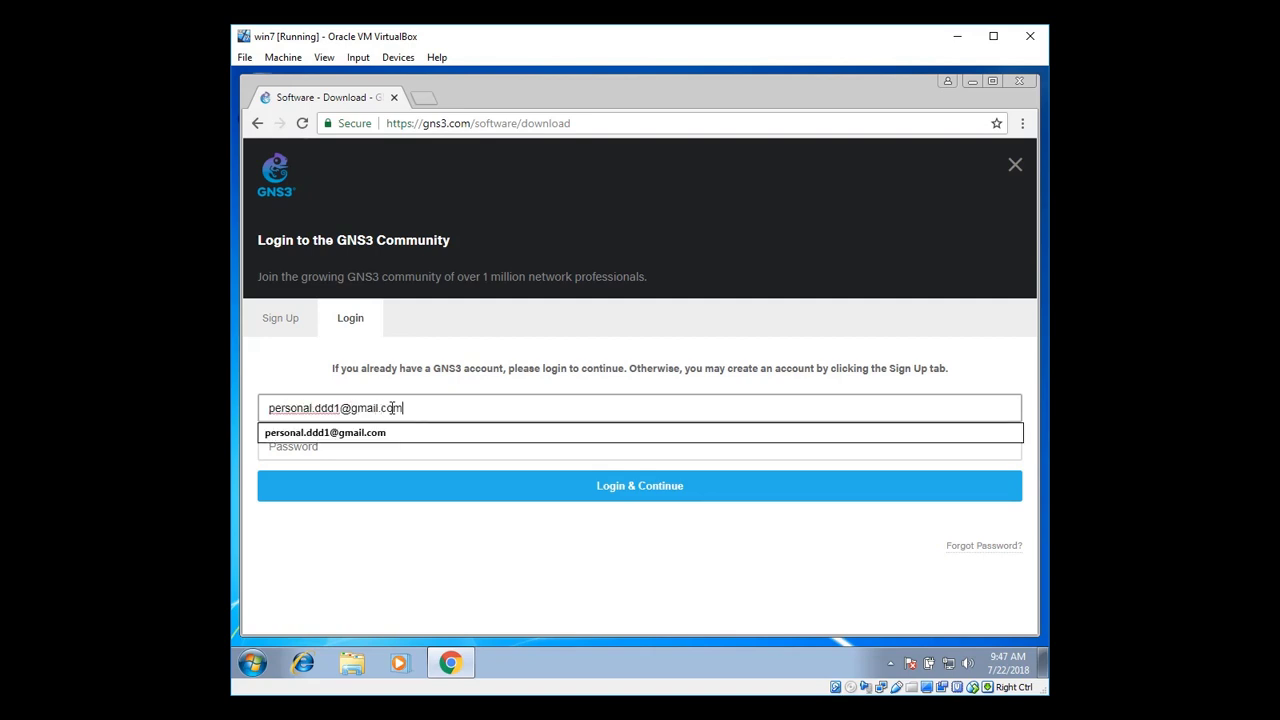
key(Tab)
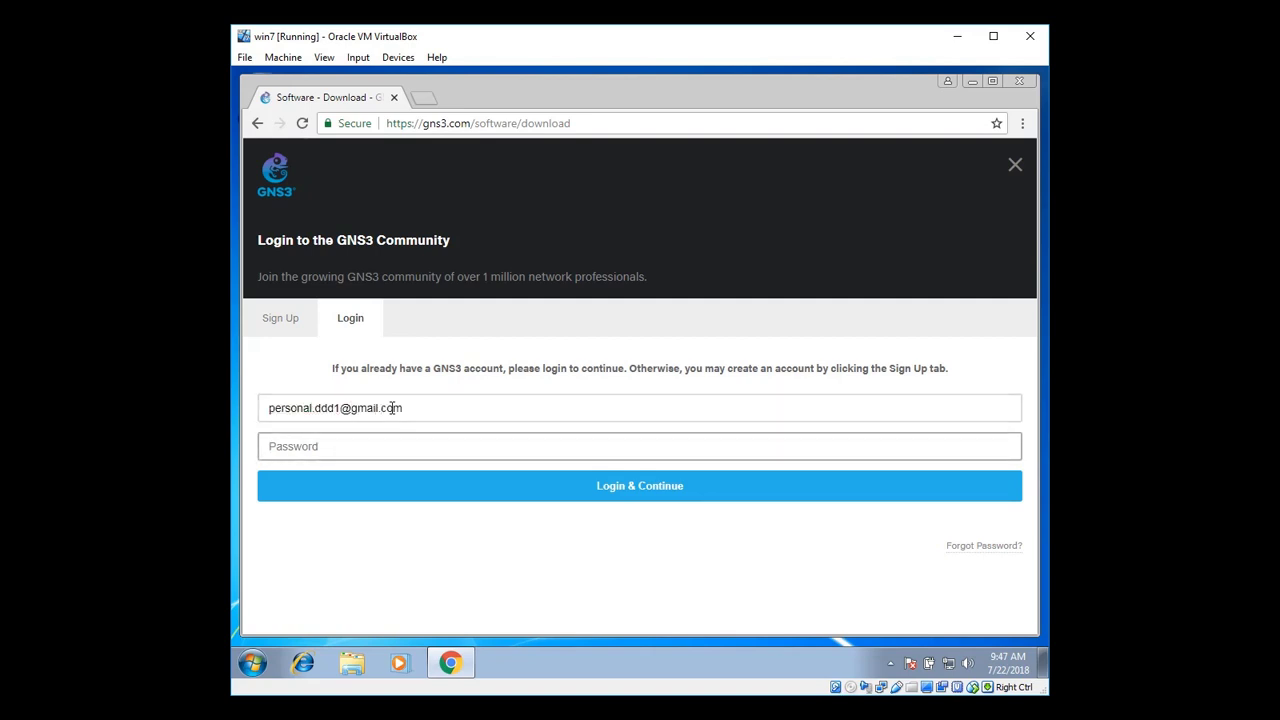
text(*)
click(616, 489)
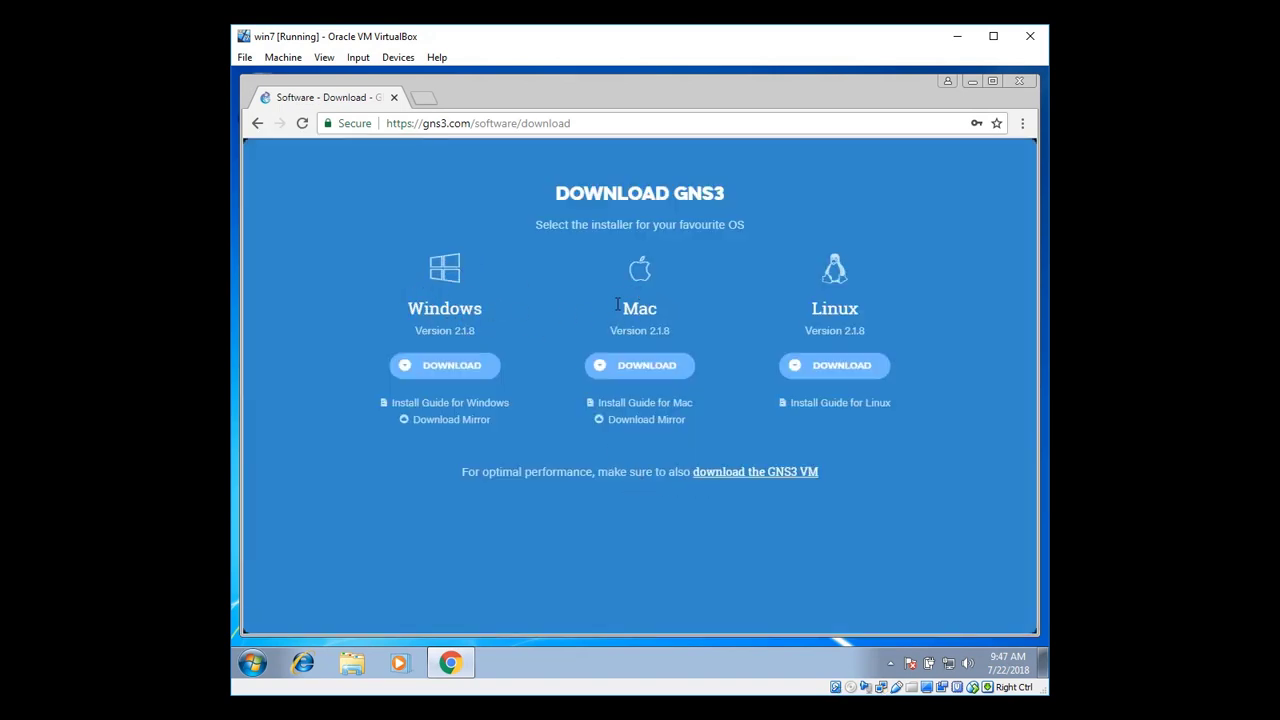
Download the Windows GNS3-2.1.8-all-in-one.exe installer, check the downloads list, and return to the GNS3 tab
click(449, 366)
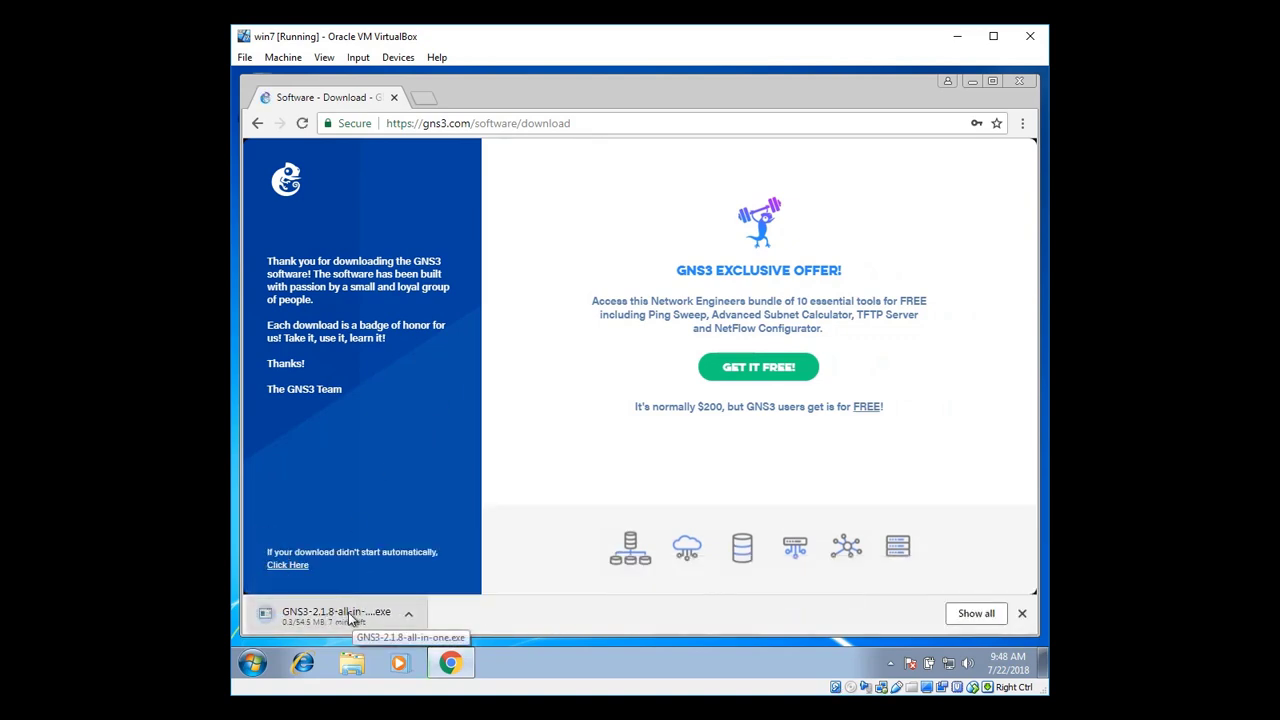
click(977, 613)
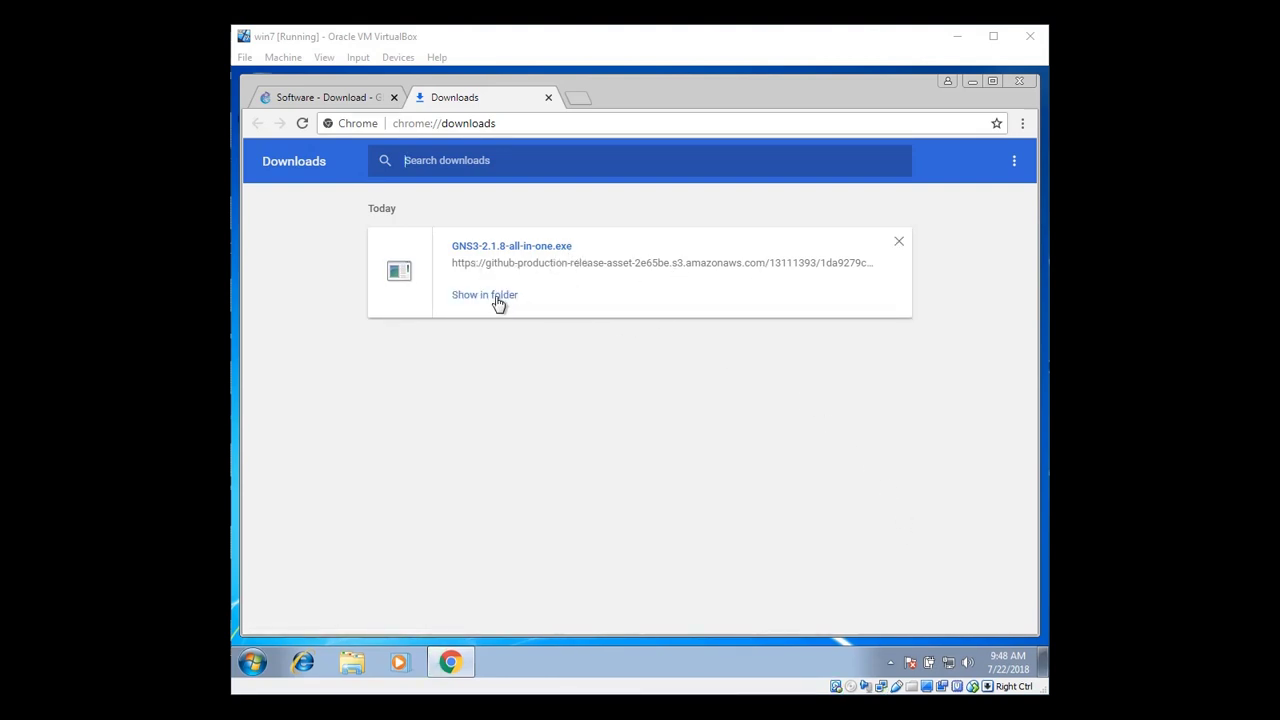
click(345, 104)
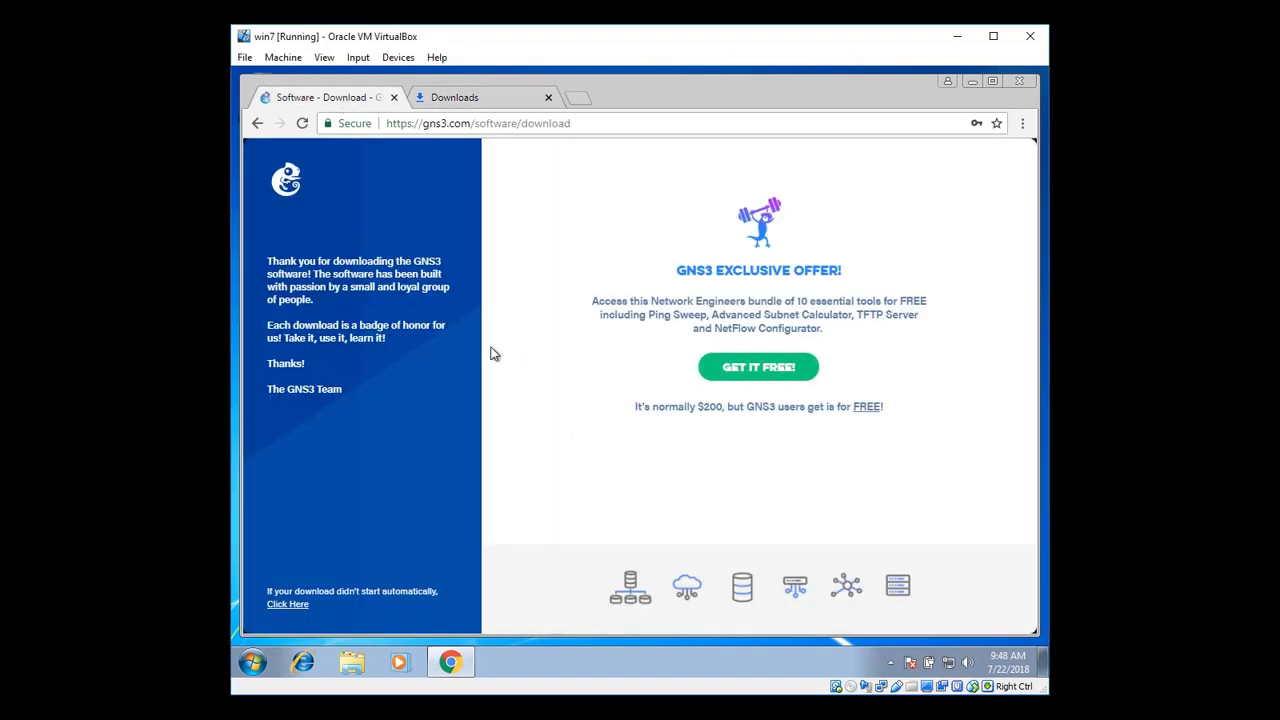
Go back and reach the GNS3 Software page through the site menu
click(258, 124)
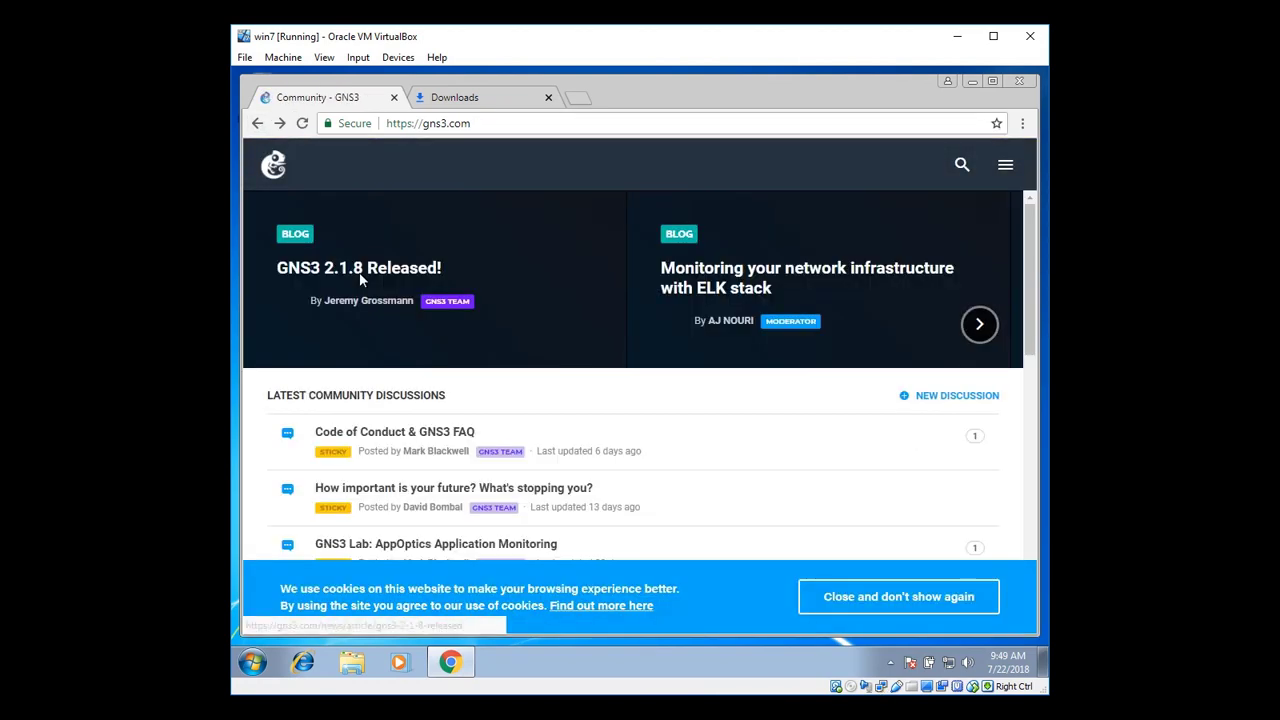
click(1005, 167)
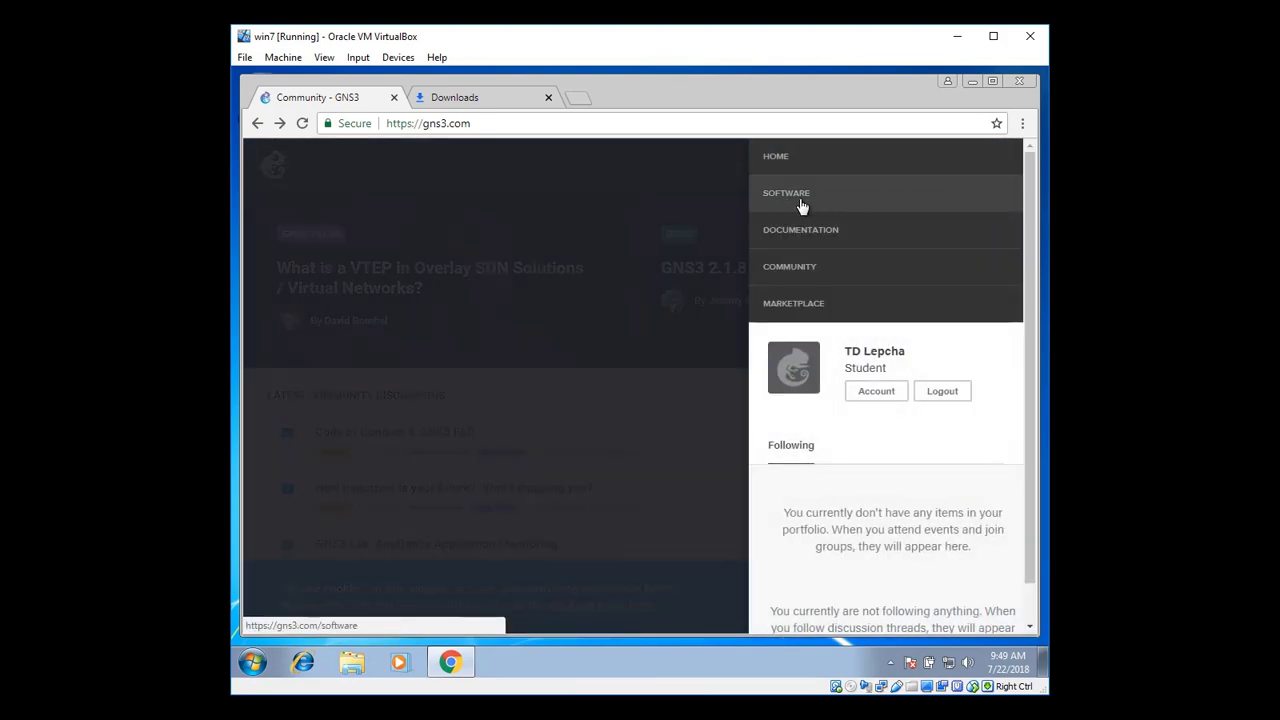
click(831, 203)
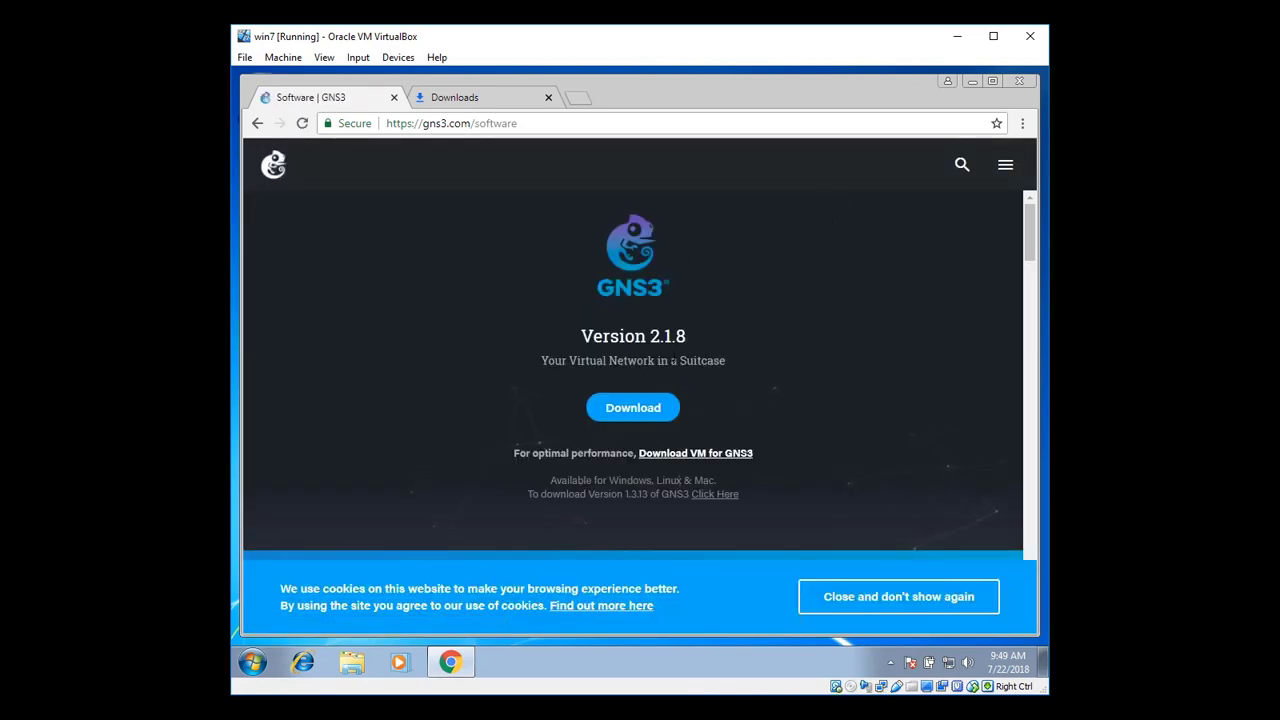
Open the GNS3 VM download page and start the VMware Workstation 2.1.8 VM download
drag(517, 453, 768, 460)
click(774, 462)
click(685, 455)
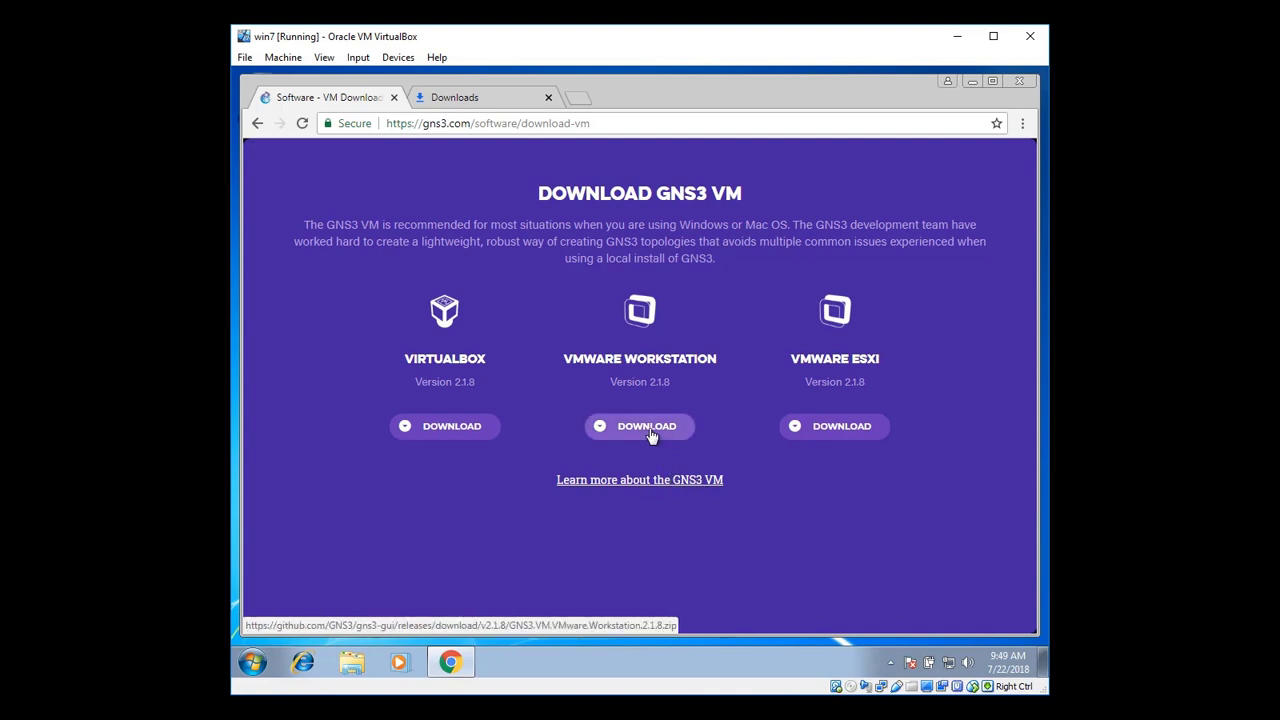
click(649, 432)
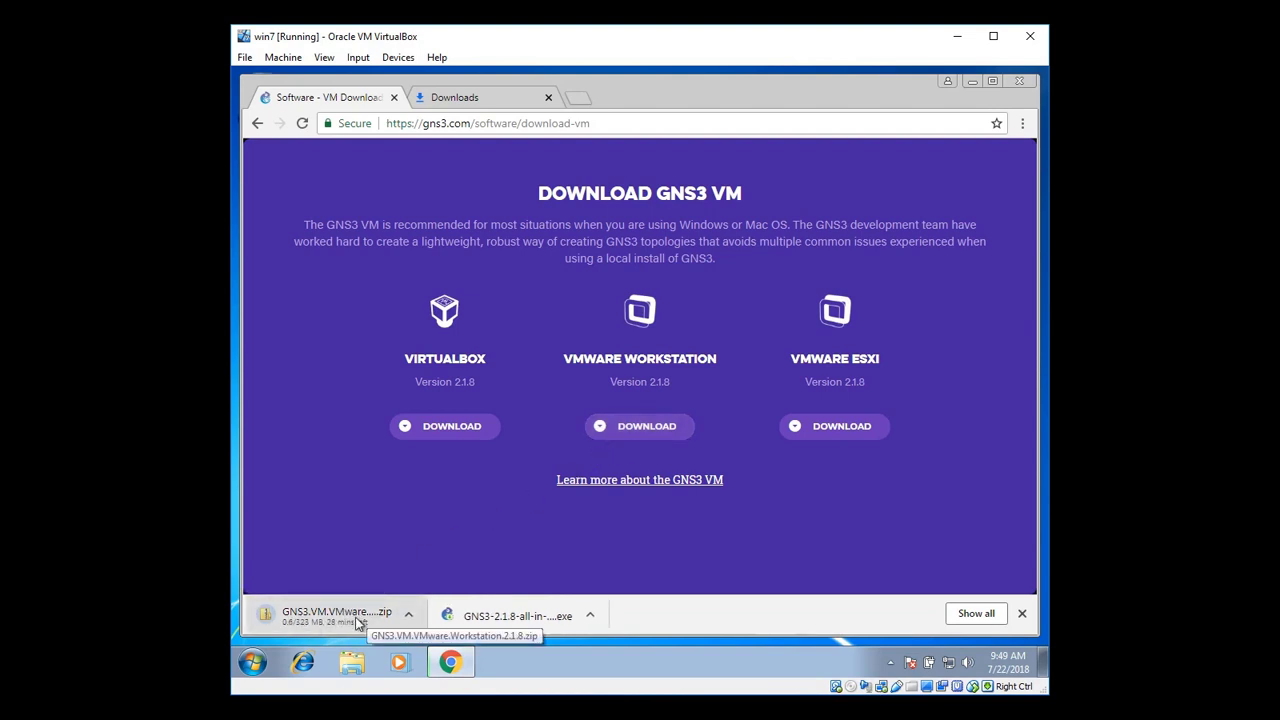
Show all downloads to confirm GNS3.VM.VMware.Workstation.2.1.8.zip sits beside the installer
click(962, 615)
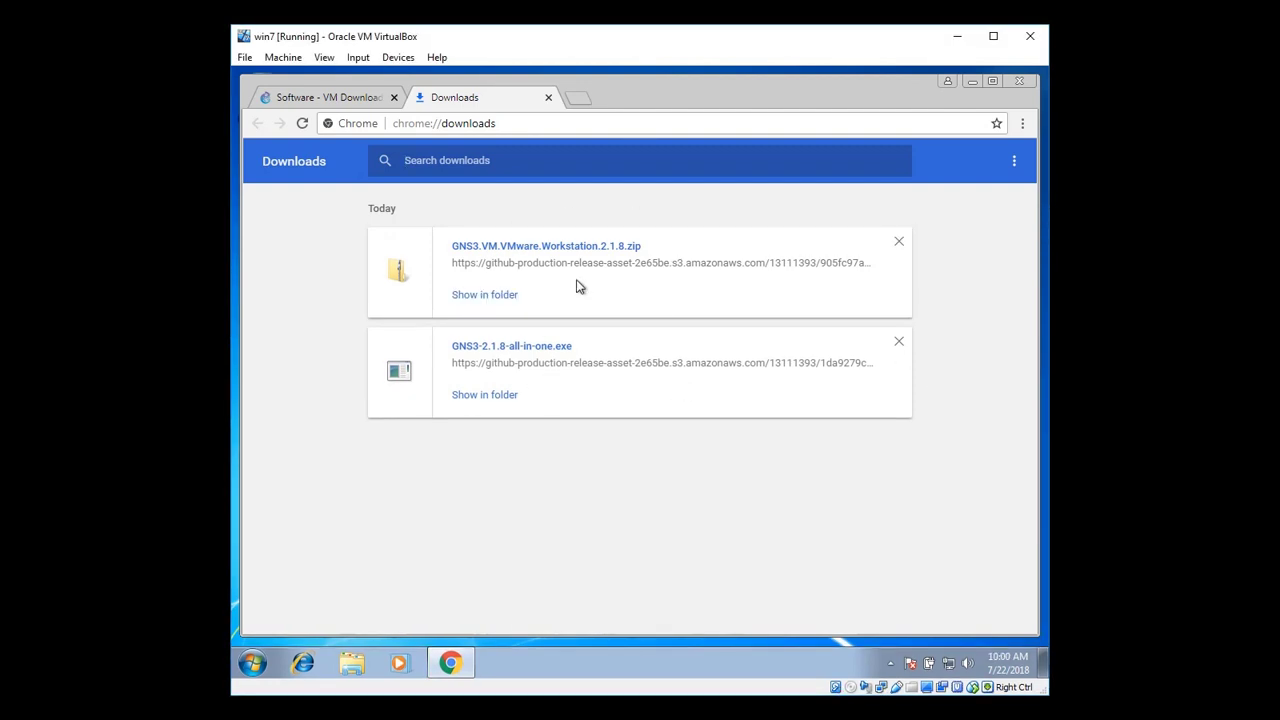
Run GNS3-2.1.8-all-in-one from Downloads, allow it, and dismiss the missing Universal C Runtime error
click(970, 82)
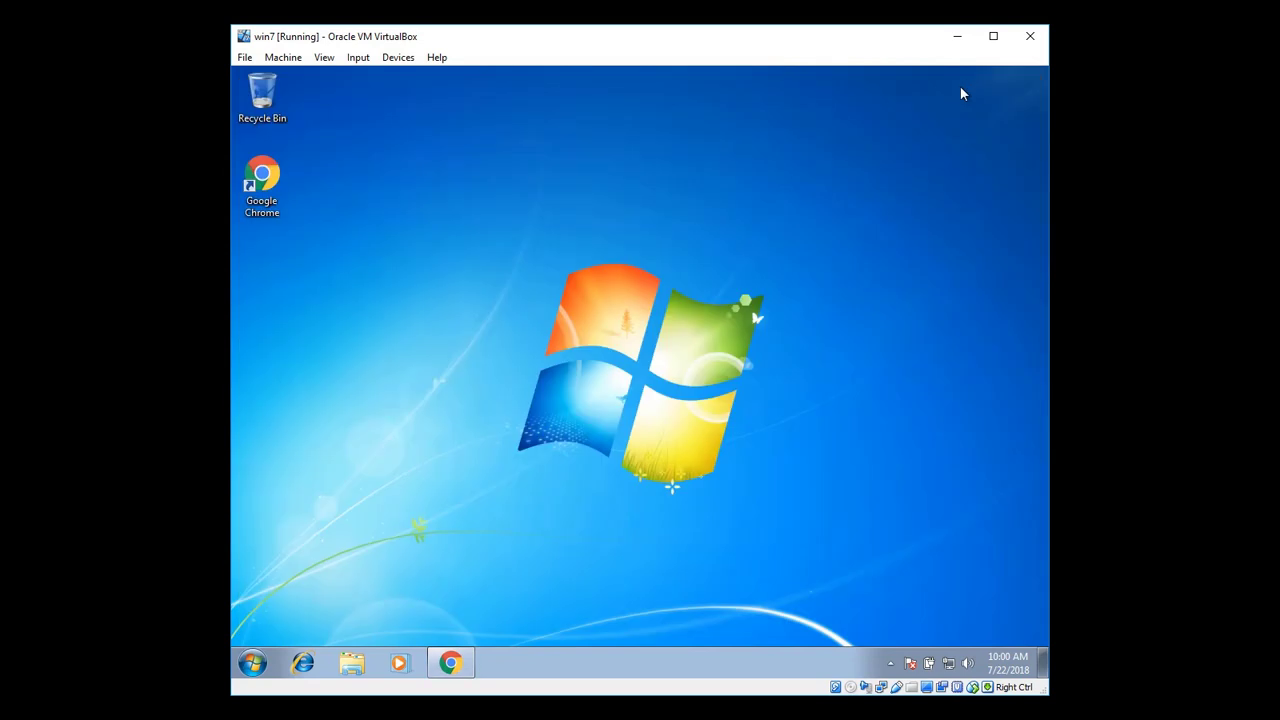
click(254, 664)
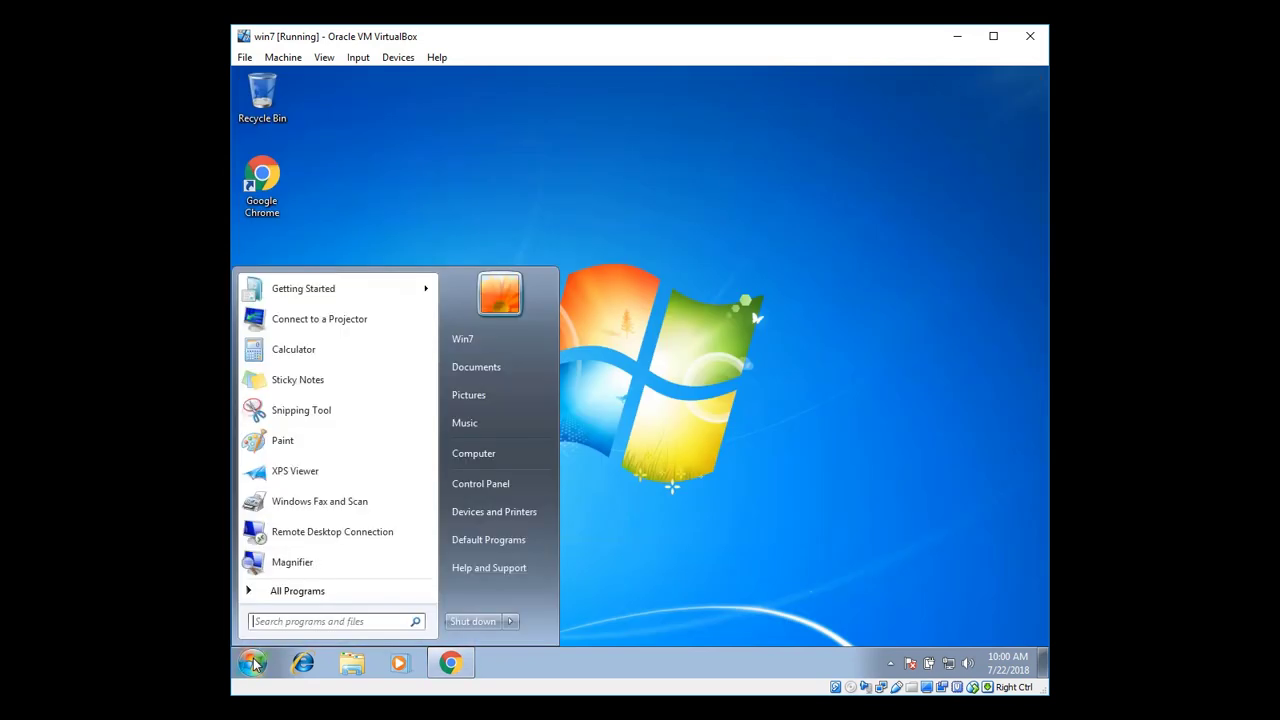
click(504, 370)
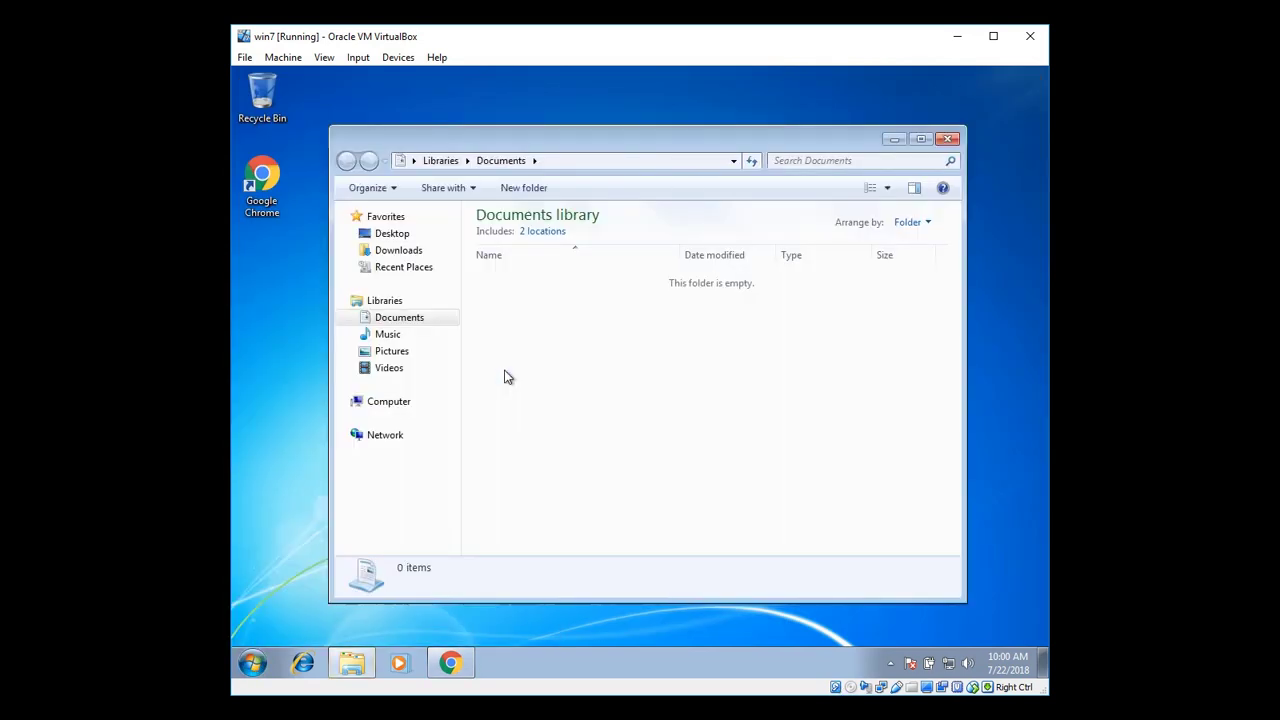
click(412, 254)
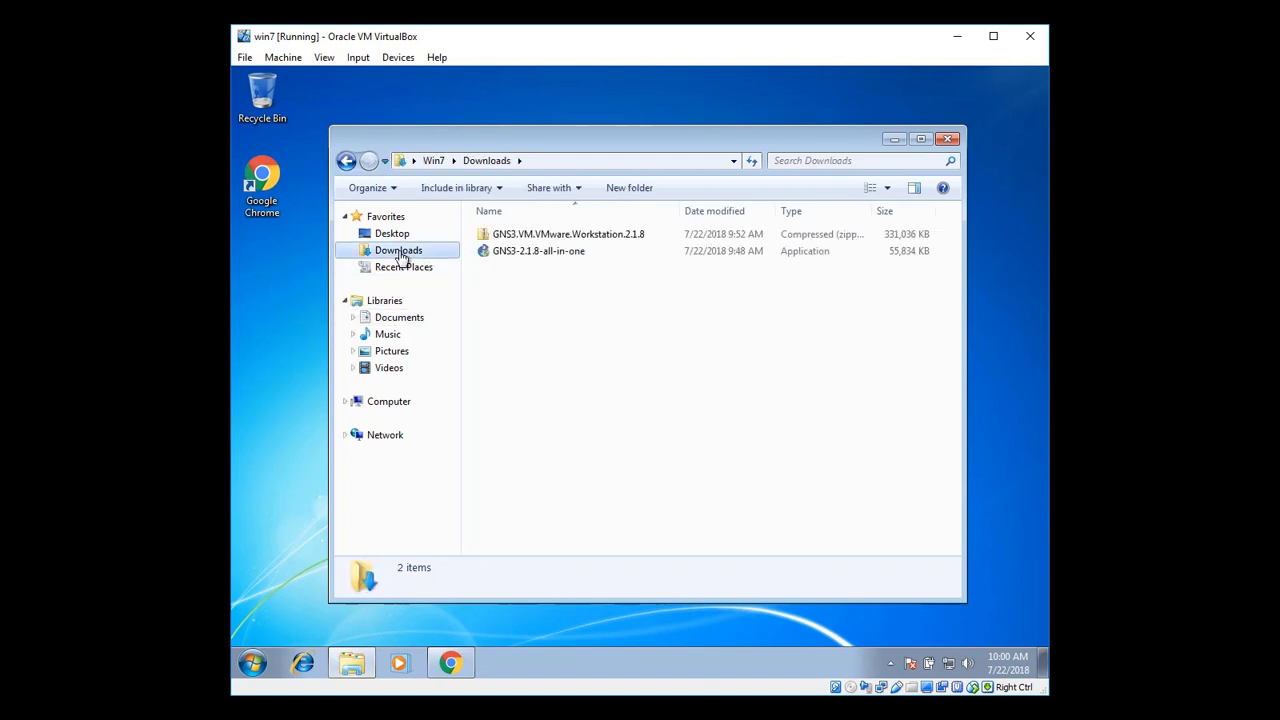
click(551, 257)
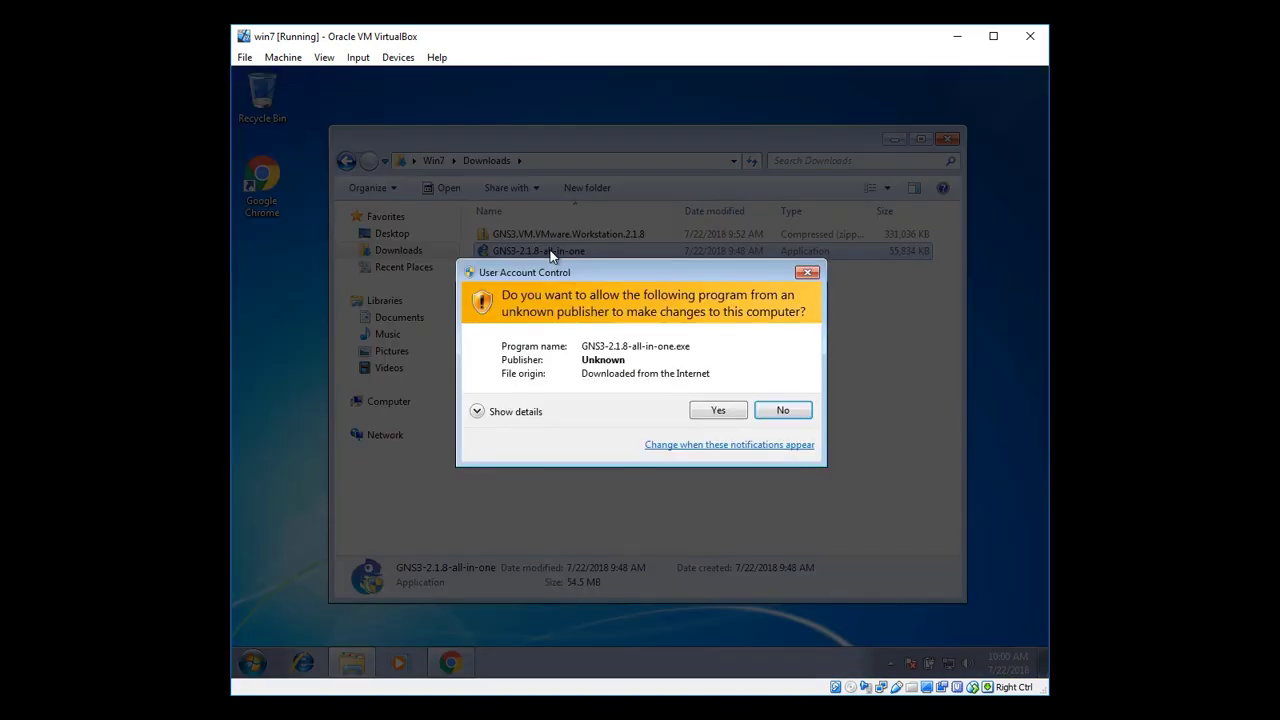
click(714, 410)
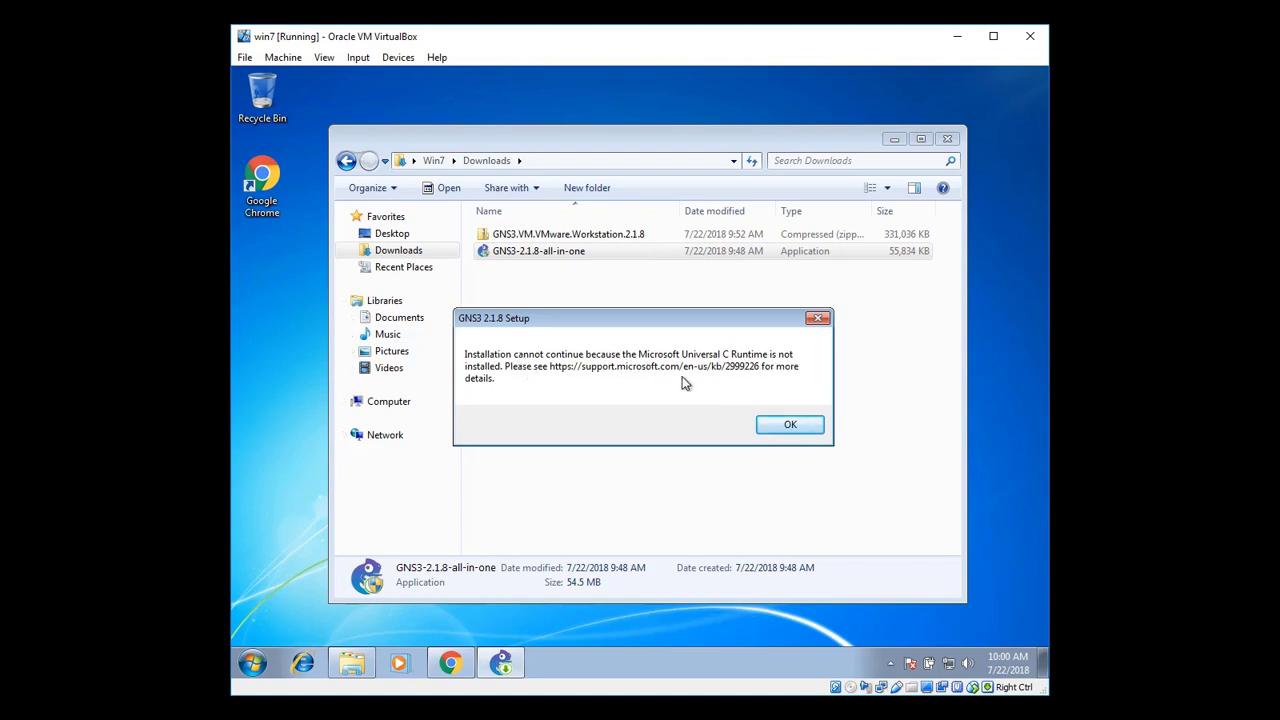
click(788, 426)
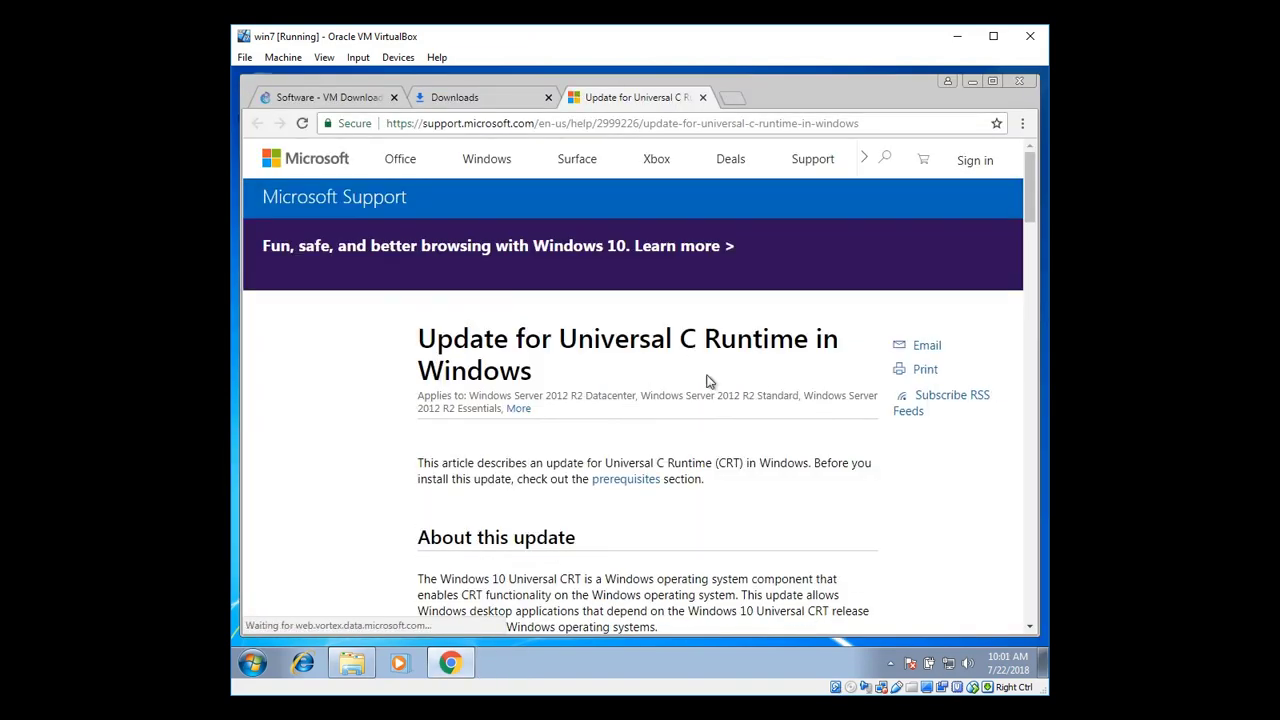
Highlight the 'All supported x64-based versions of Windows 7' row on the KB 2999226 page
scroll(700, 410, down, 3)
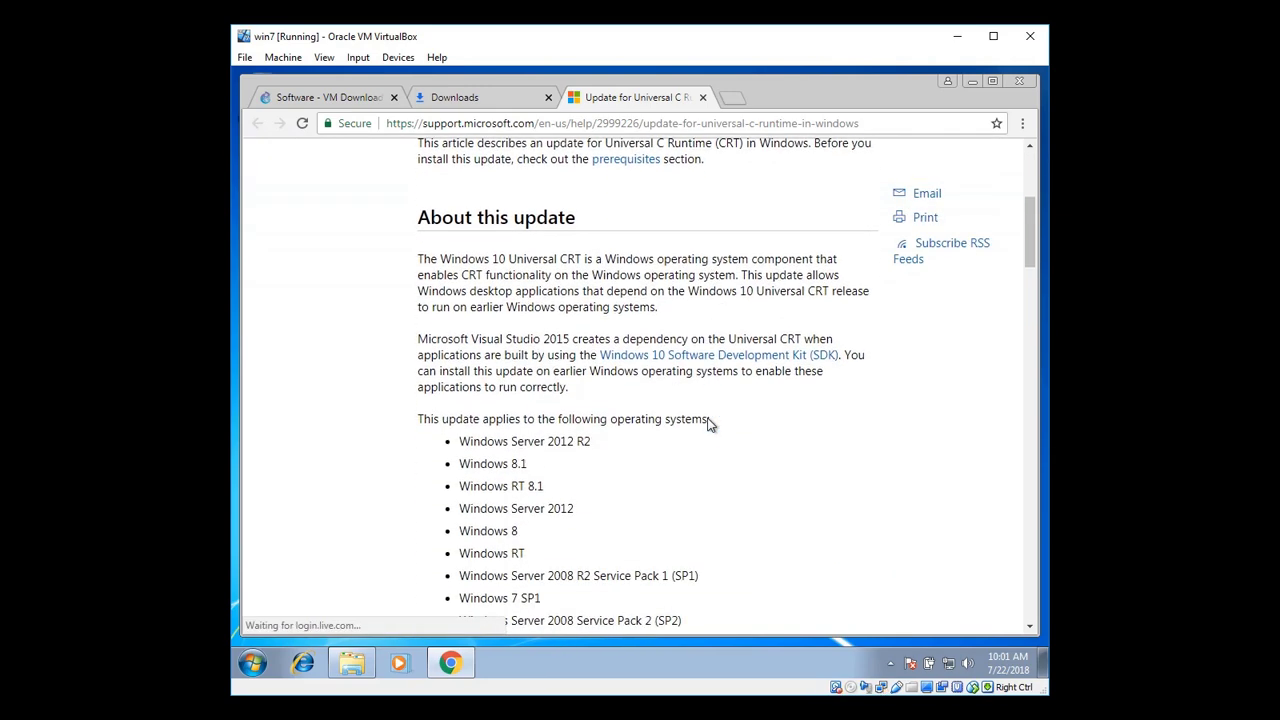
scroll(707, 425, down, 3)
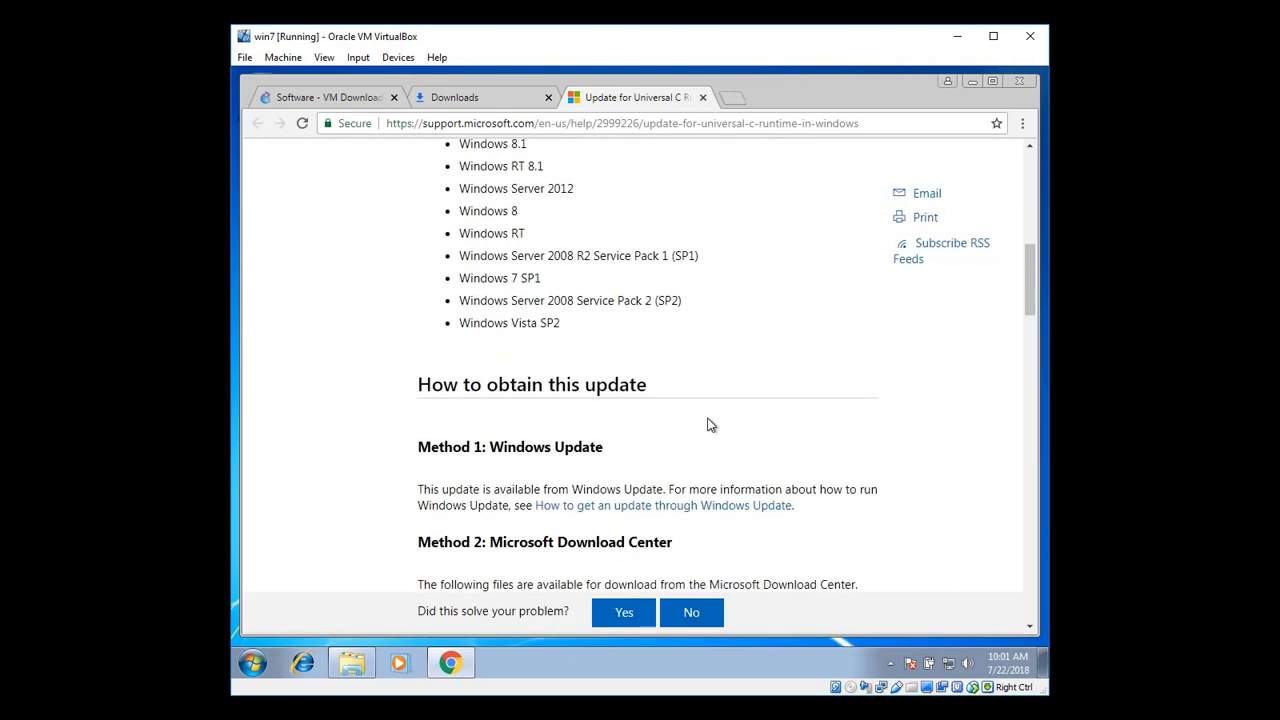
scroll(707, 425, down, 3)
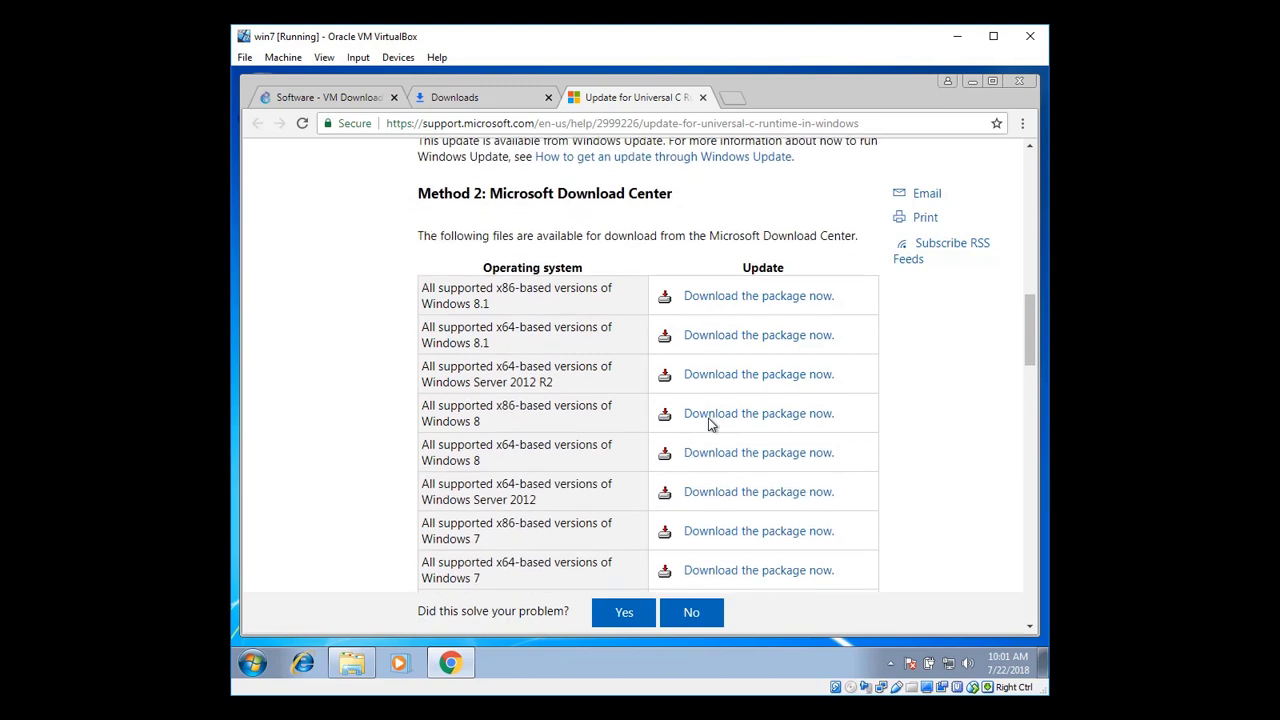
scroll(709, 425, down, 1)
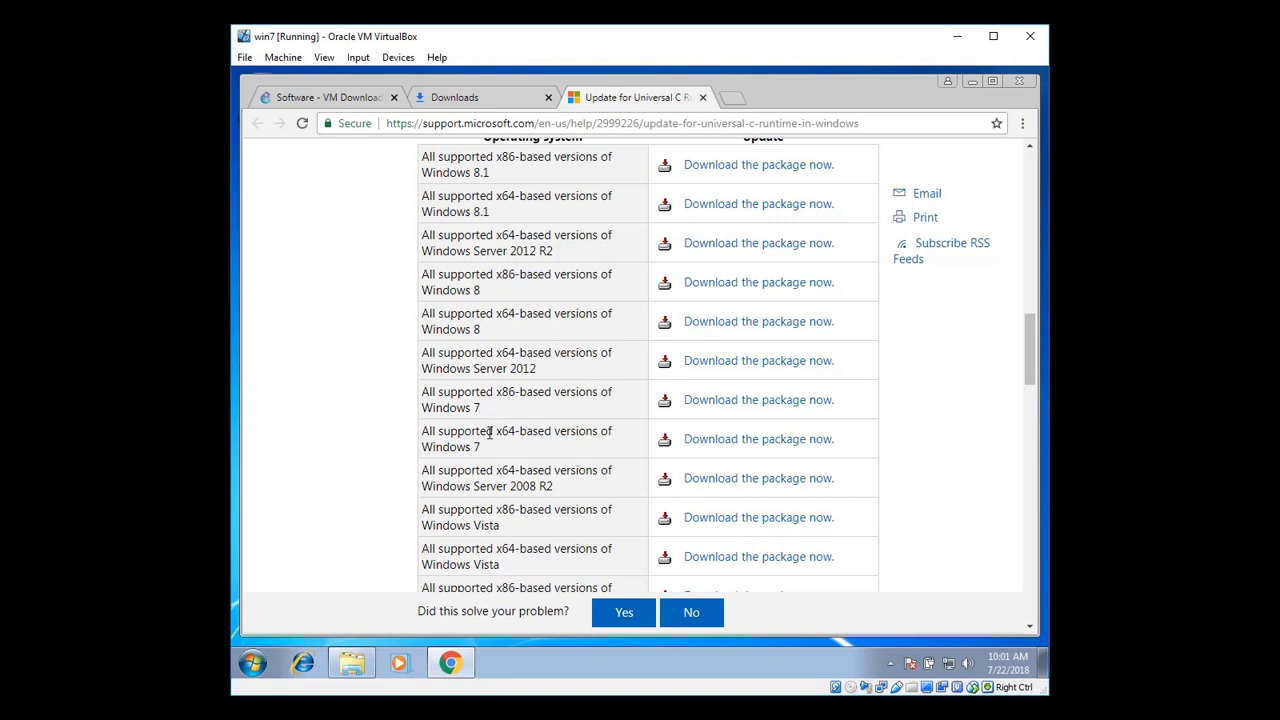
drag(425, 430, 529, 446)
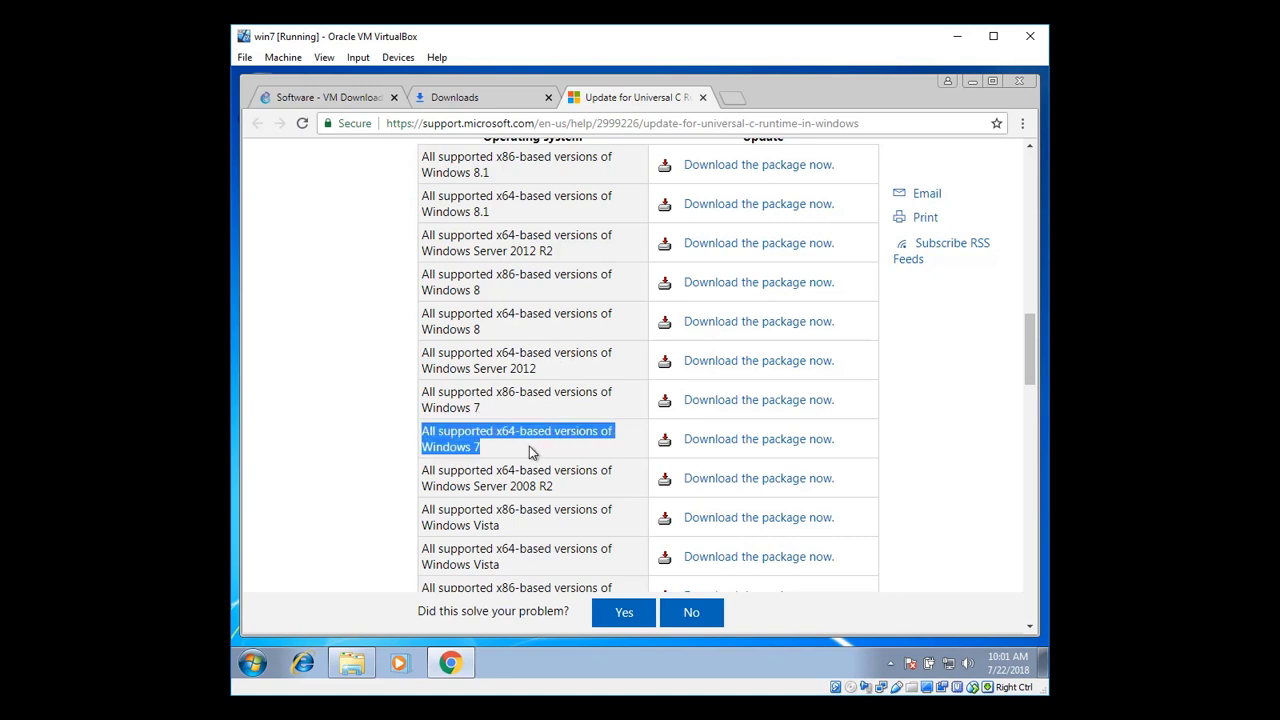
click(252, 663)
Check Computer Properties showing 64-bit Windows 7 Professional SP1, then close it and clear the highlight
right_click(474, 455)
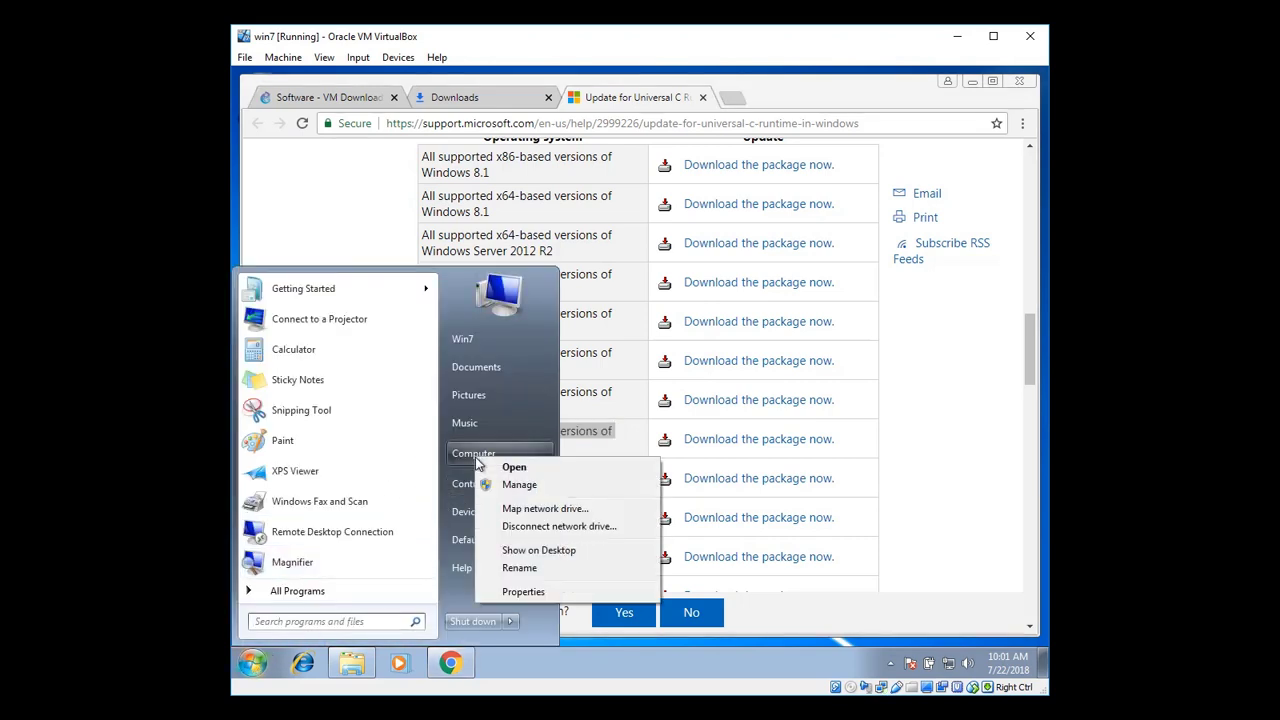
click(510, 591)
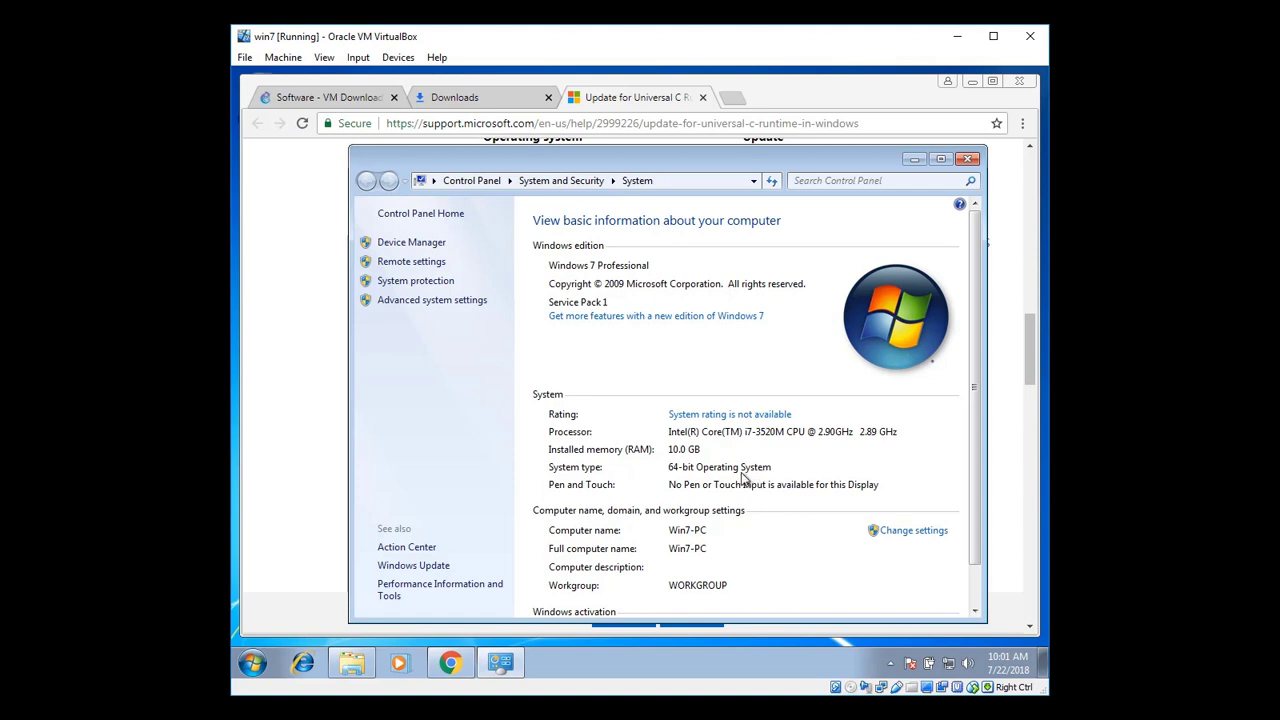
click(967, 163)
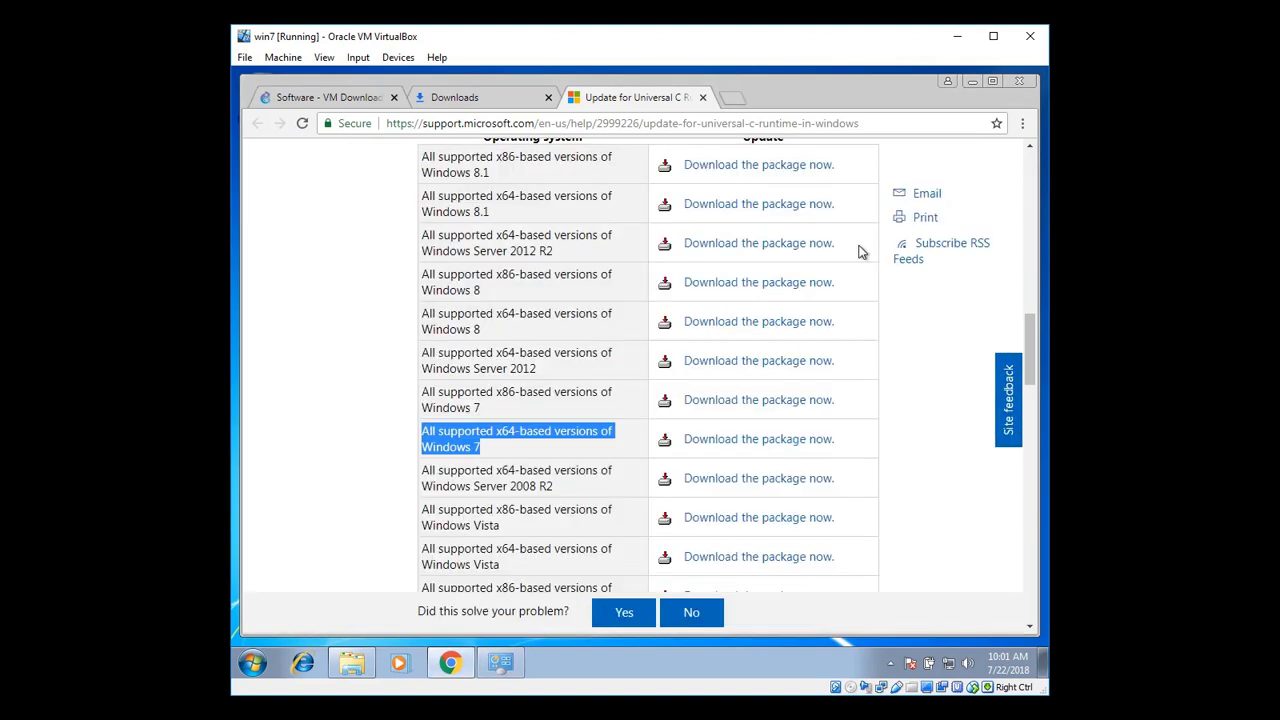
click(521, 445)
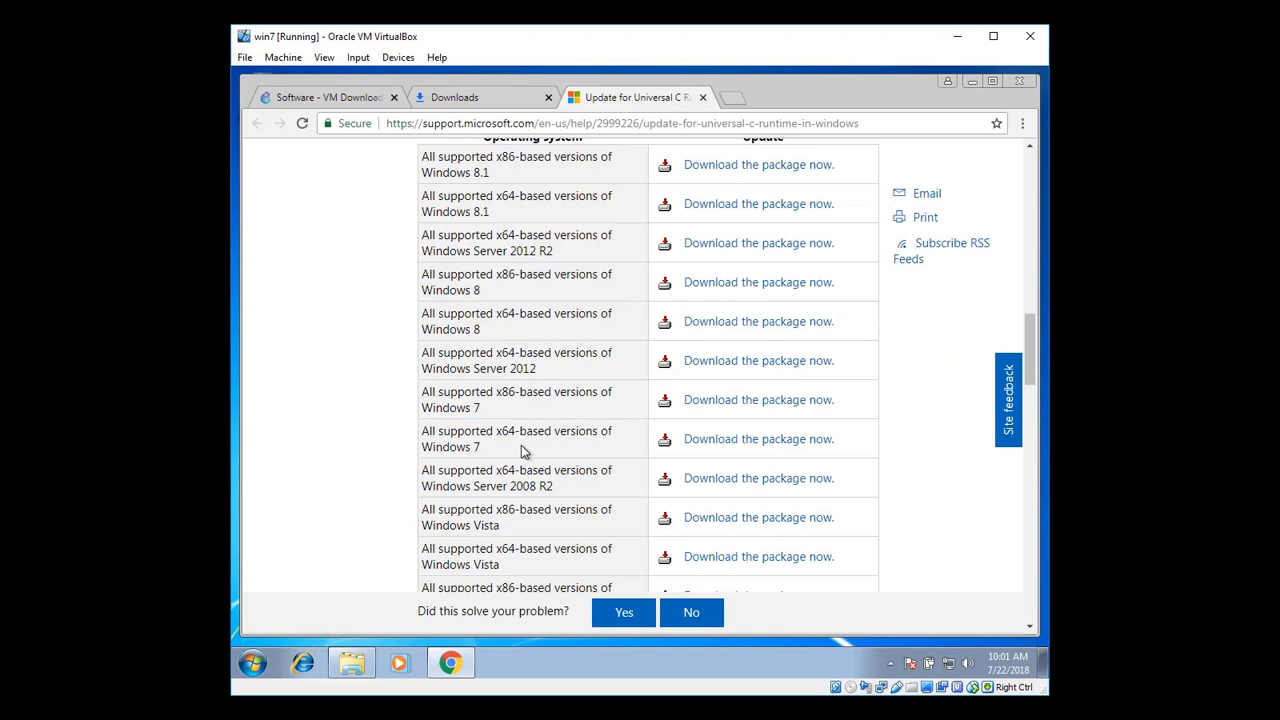
Download Windows6.1-KB2999226-x64.msu from the Download Center and run it from the downloads list
click(749, 450)
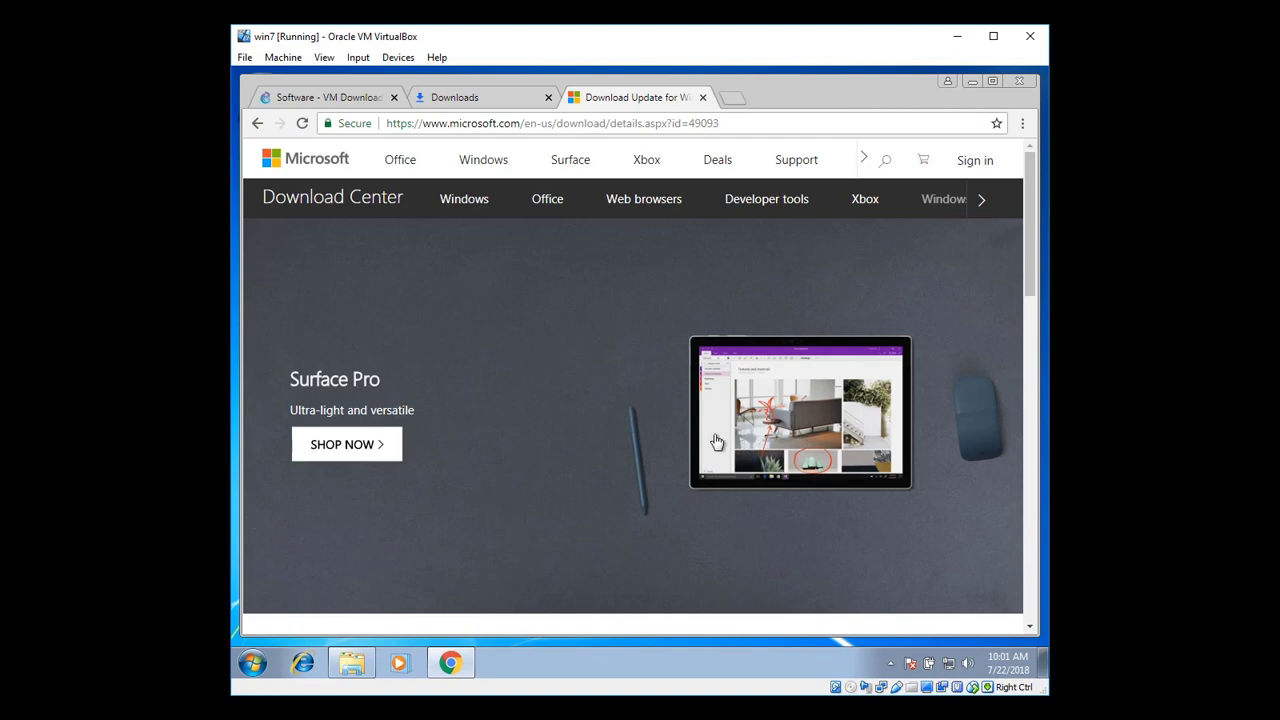
scroll(646, 471, down, 3)
scroll(643, 465, down, 1)
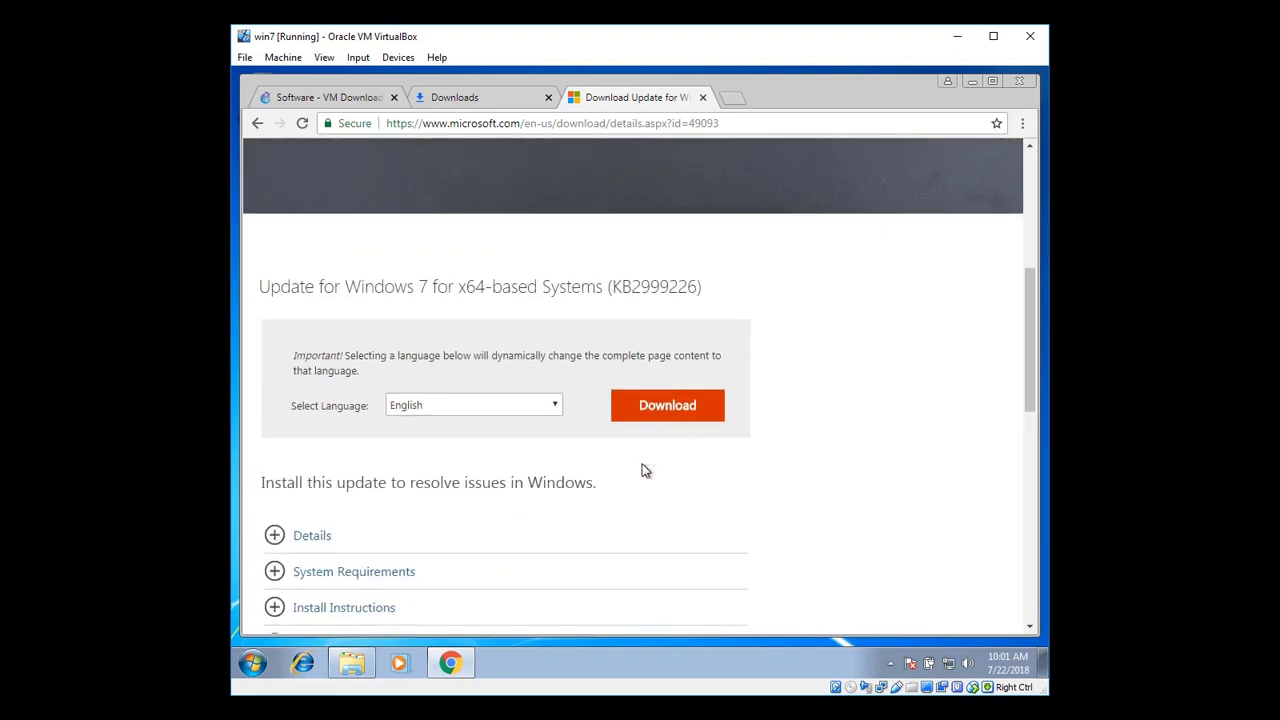
click(665, 412)
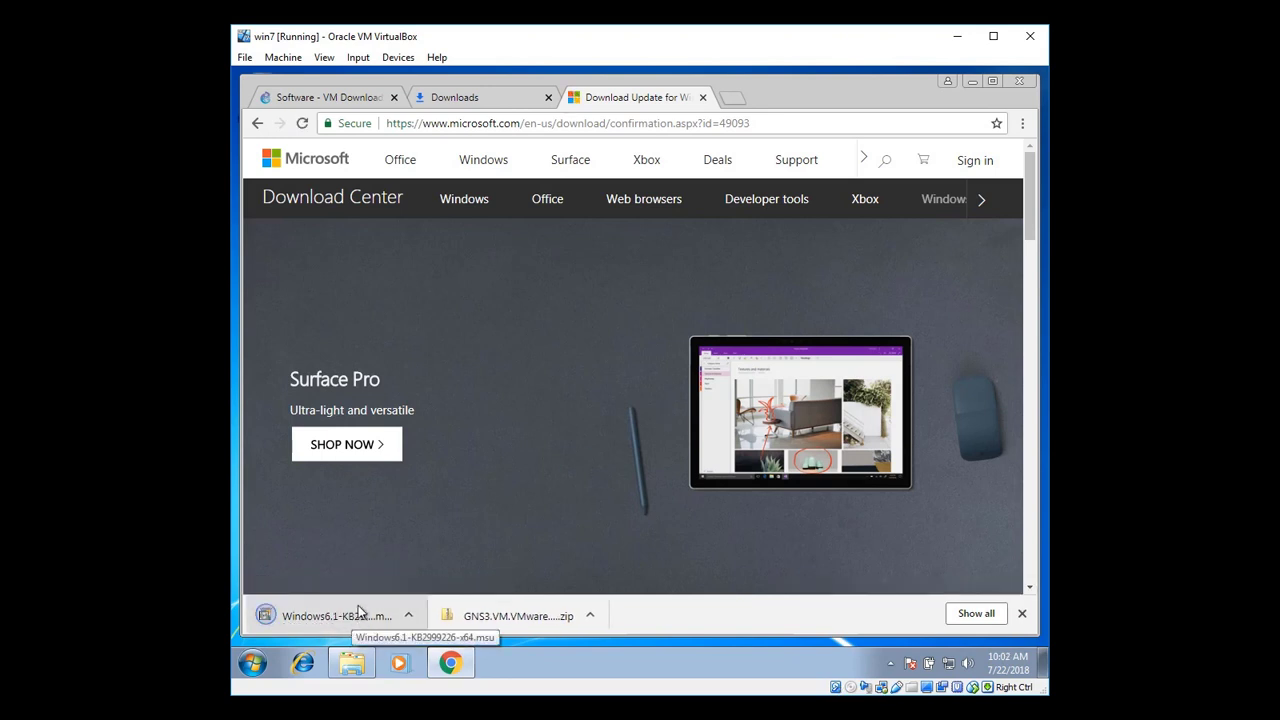
click(970, 613)
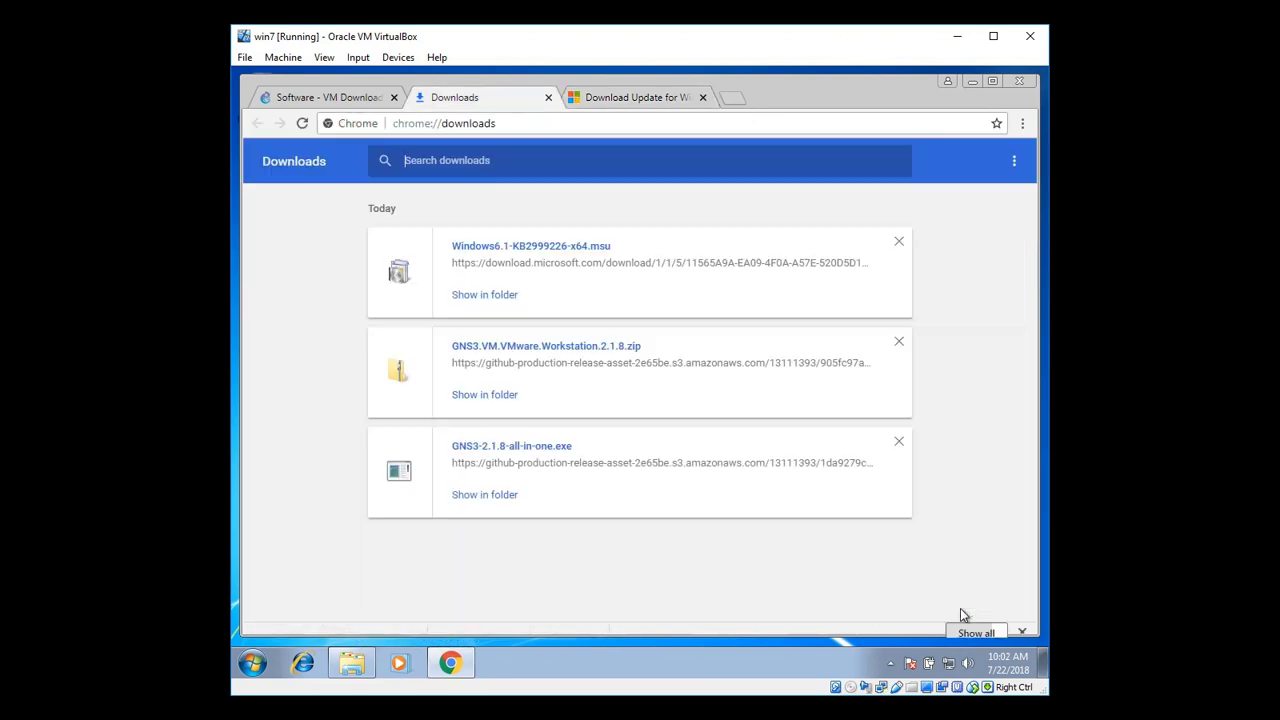
click(549, 251)
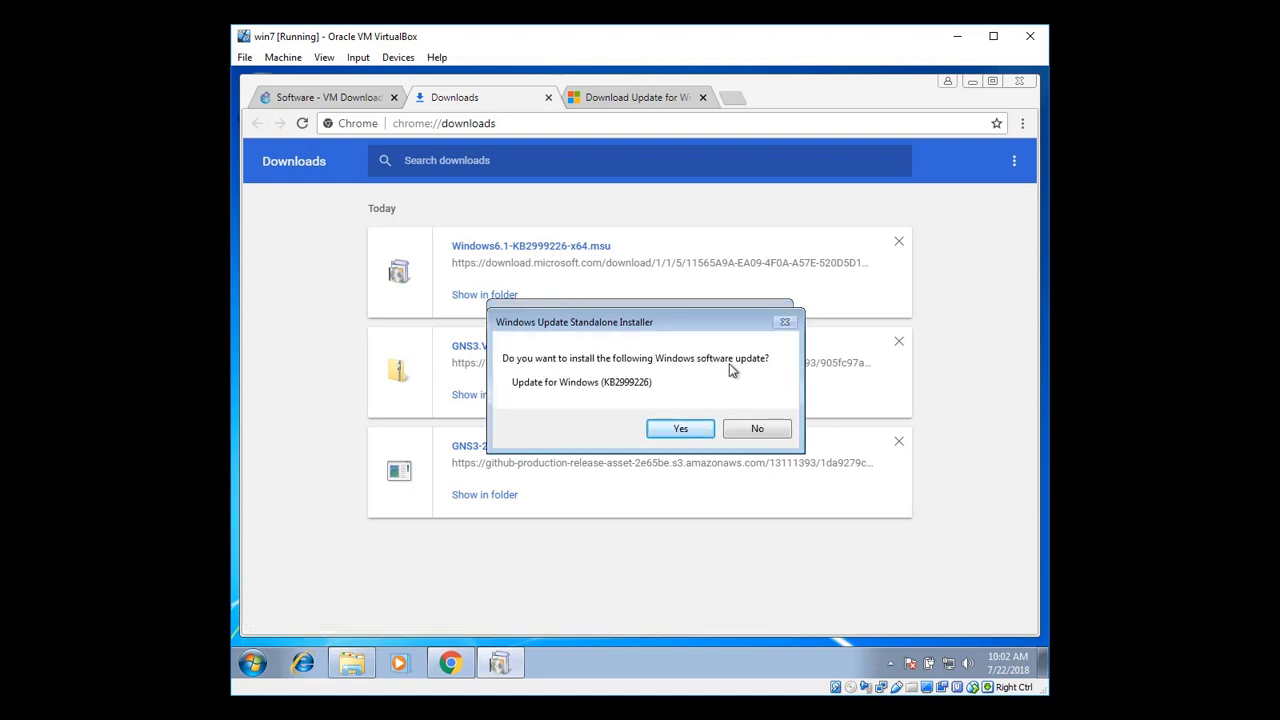
Install update KB2999226, close the finished installer, and minimize Chrome to reveal Downloads
click(662, 428)
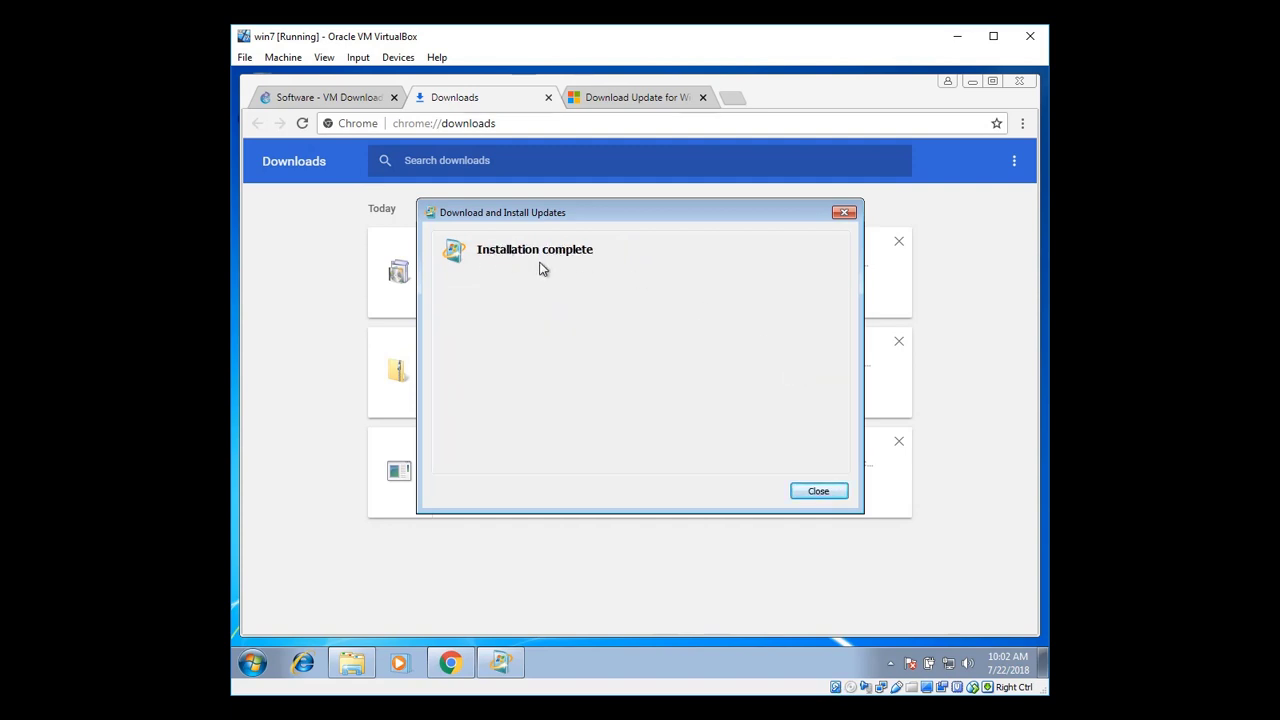
click(800, 493)
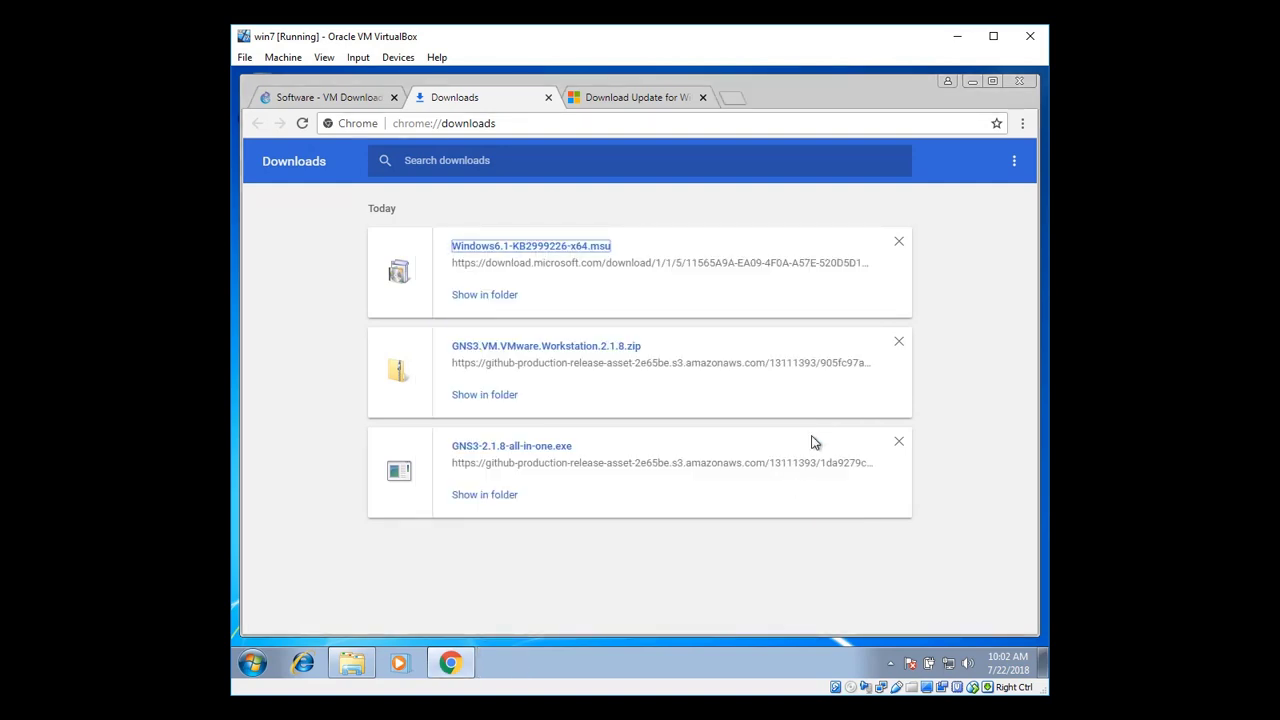
click(974, 87)
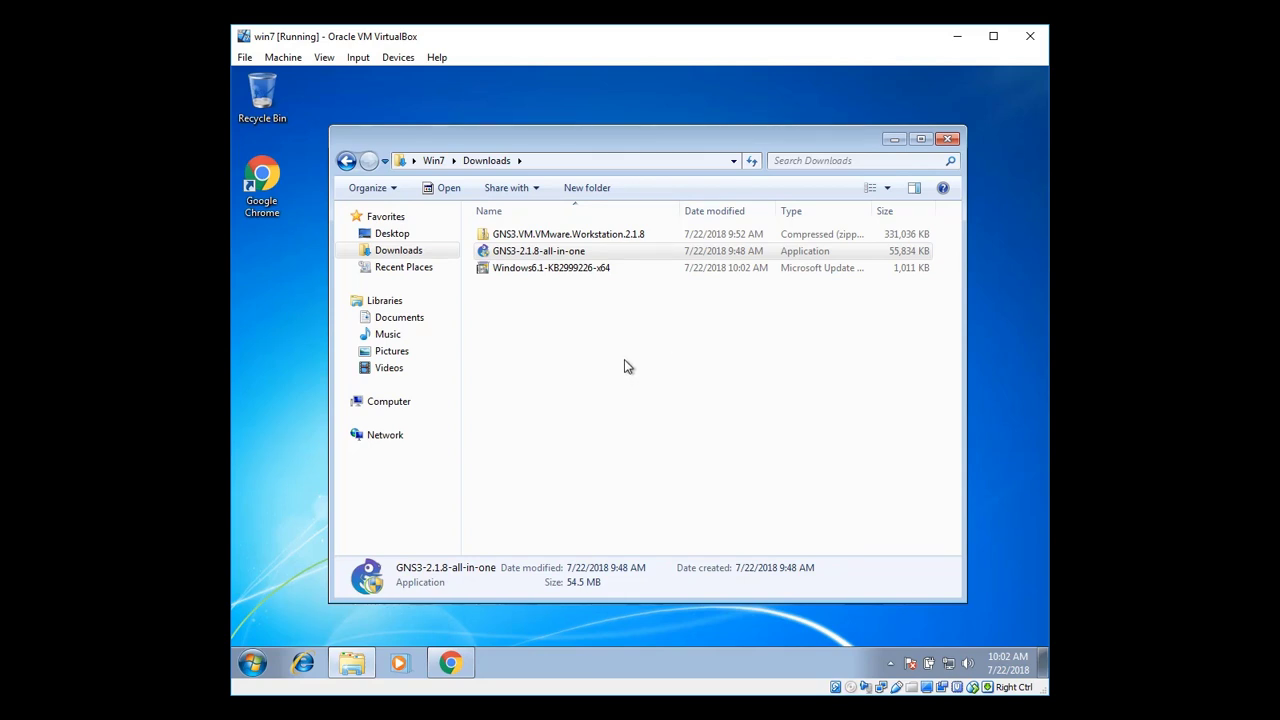
Launch the GNS3-2.1.8-all-in-one installer from Downloads and approve the UAC prompt
click(563, 272)
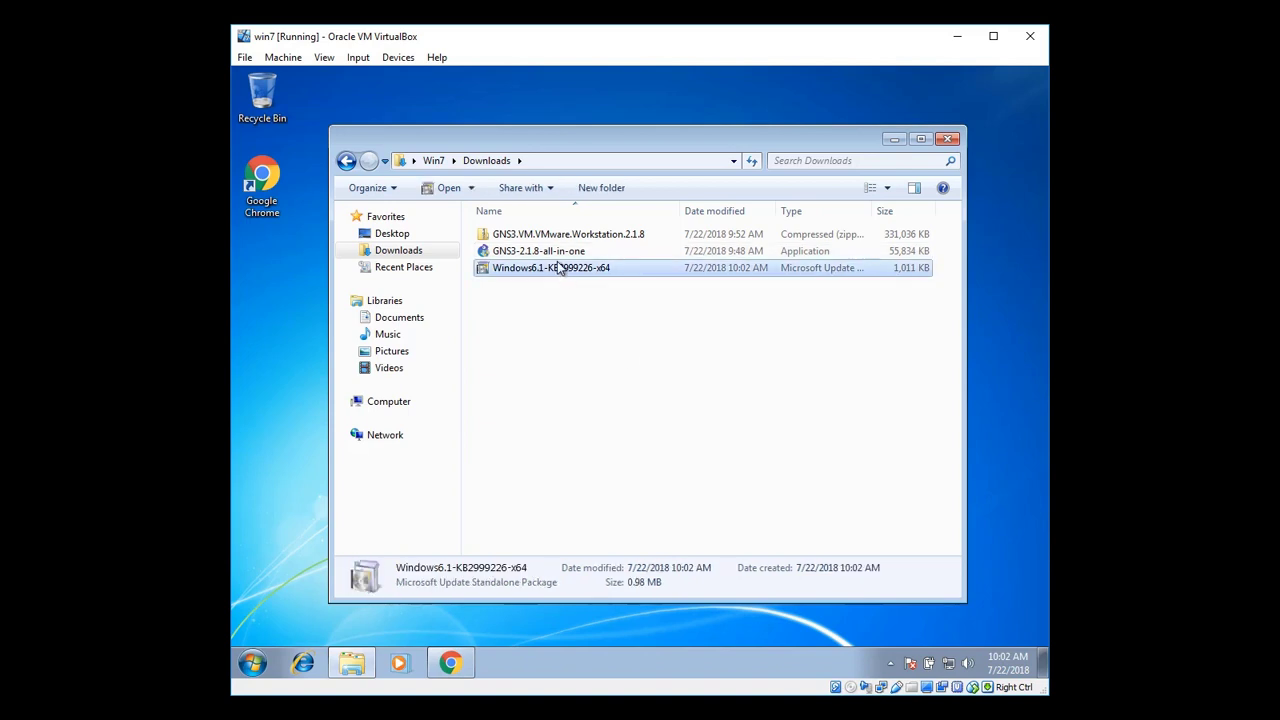
click(558, 258)
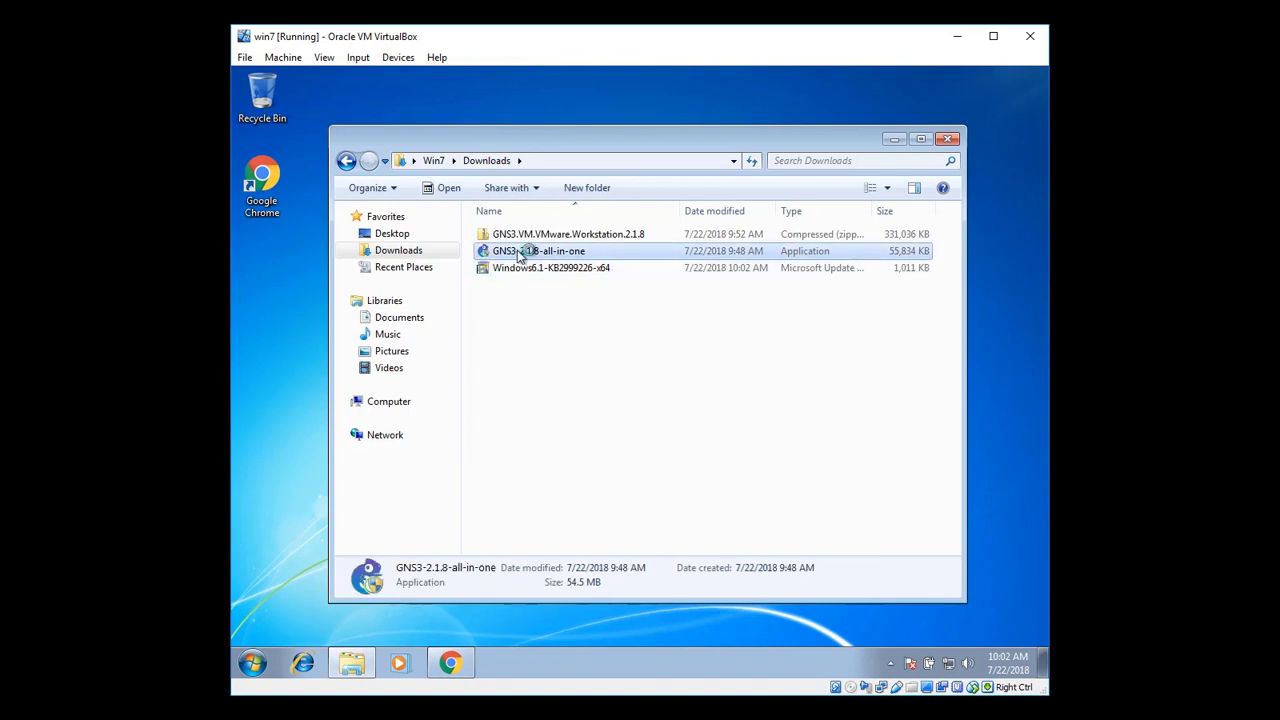
double_click(519, 257)
click(697, 405)
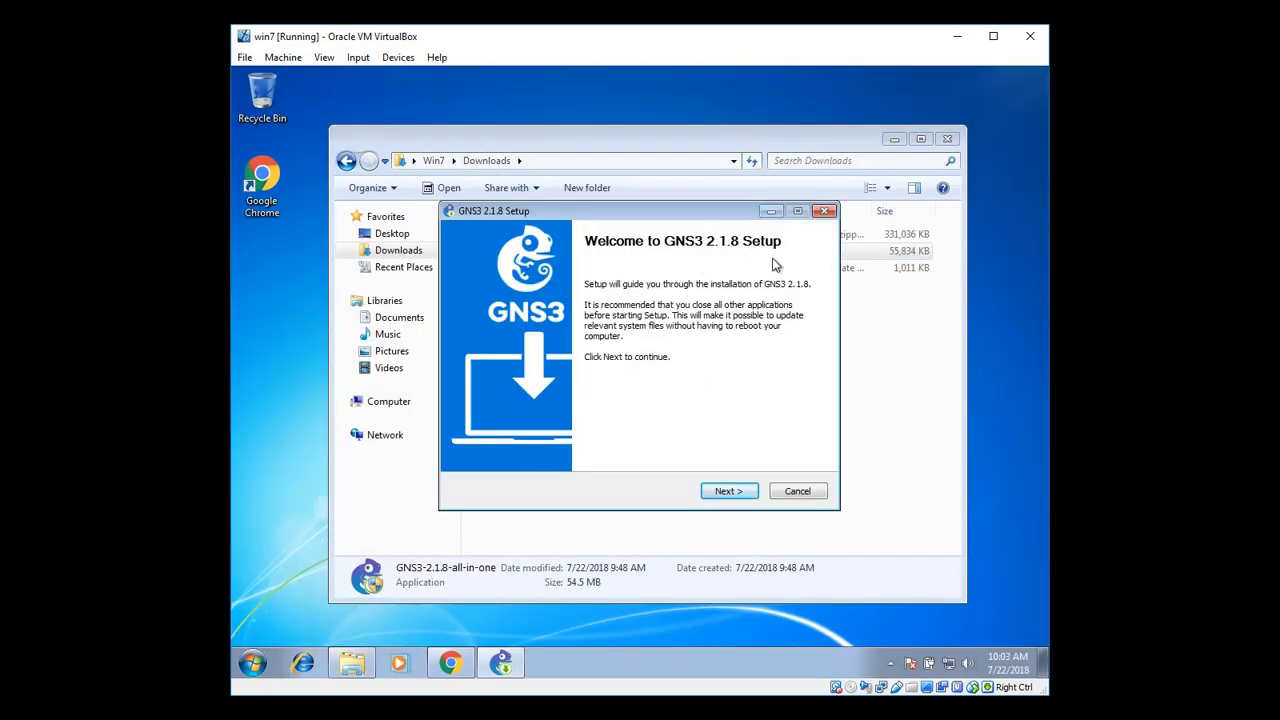
Accept the license, keep default shortcuts and components, and install into C:\Program Files\GNS3
click(742, 491)
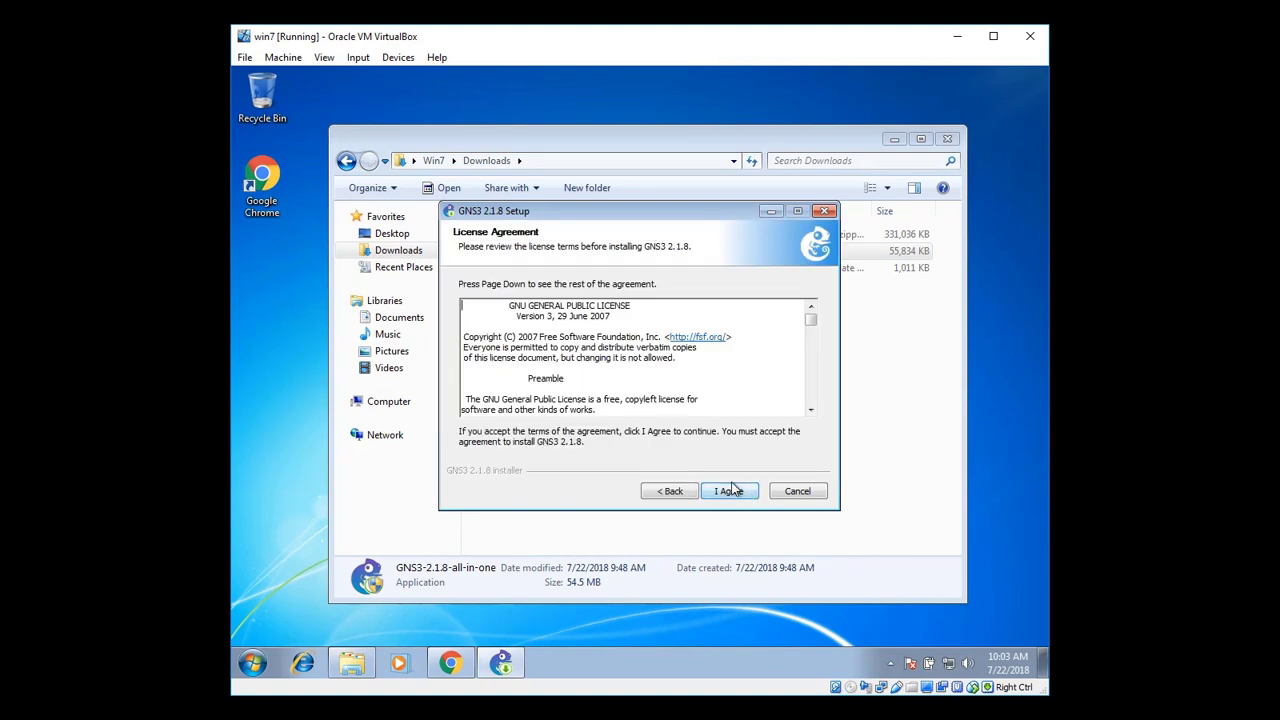
drag(810, 319, 810, 397)
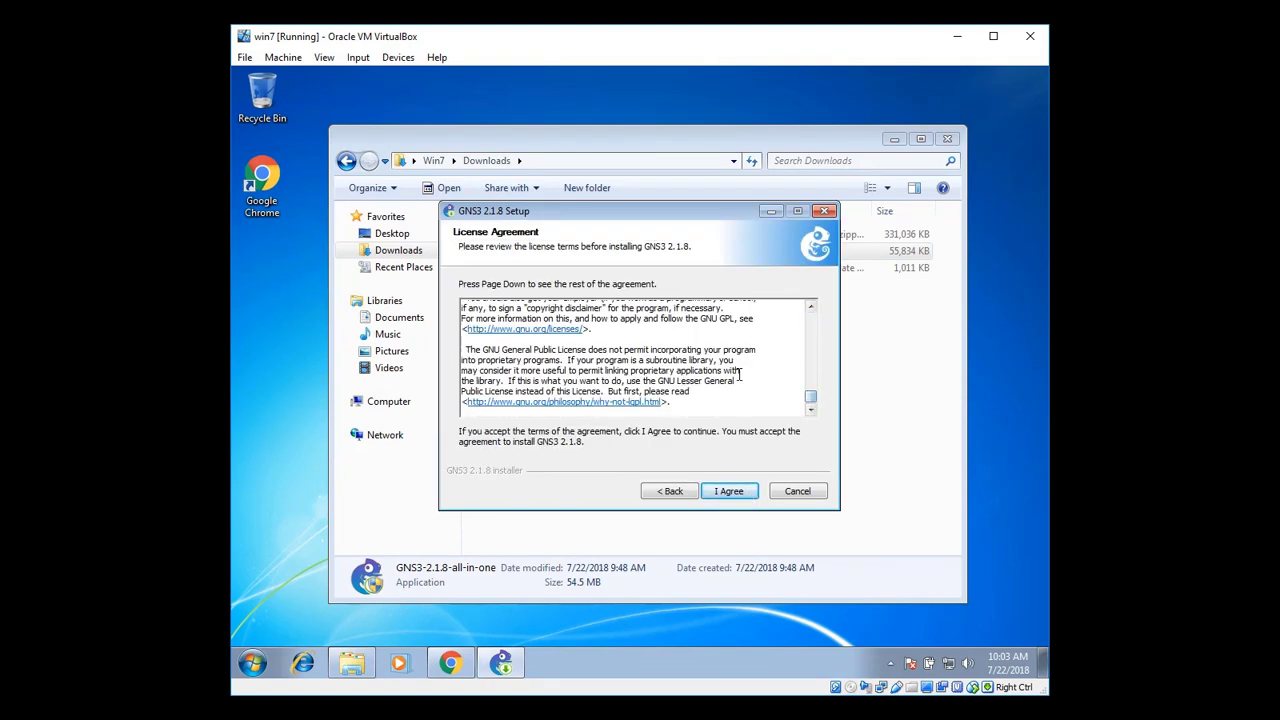
click(728, 490)
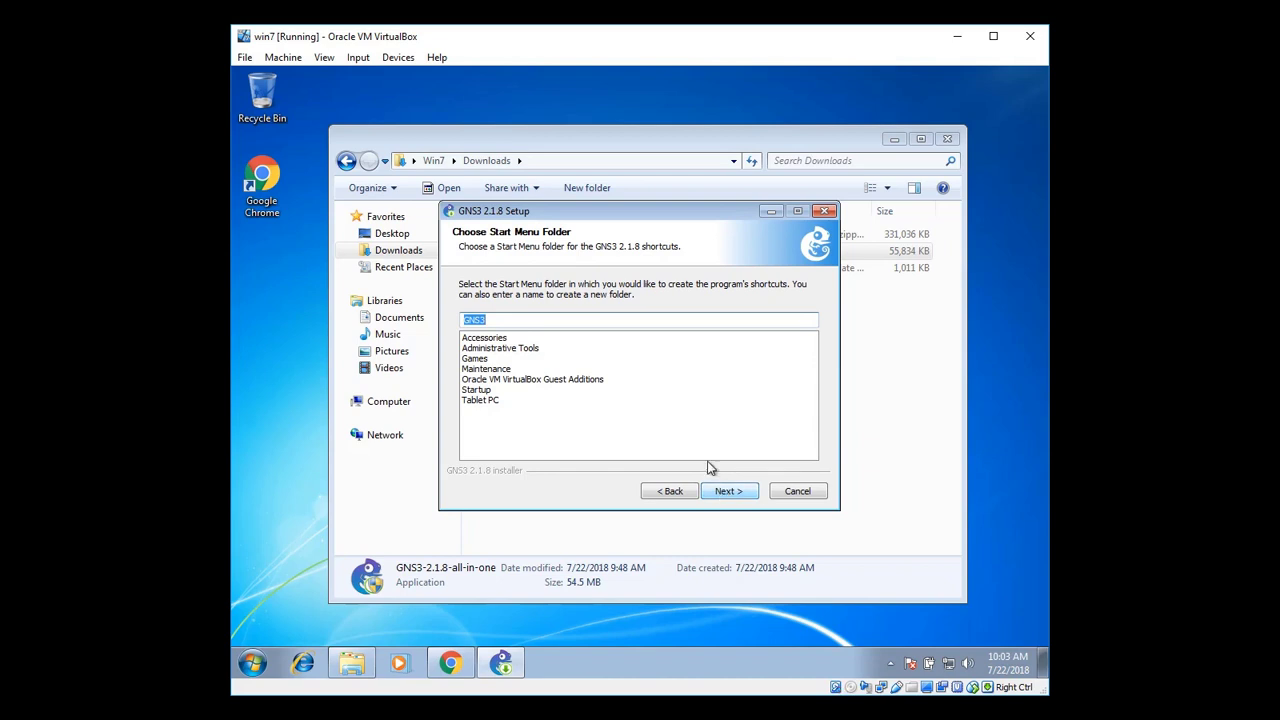
click(728, 491)
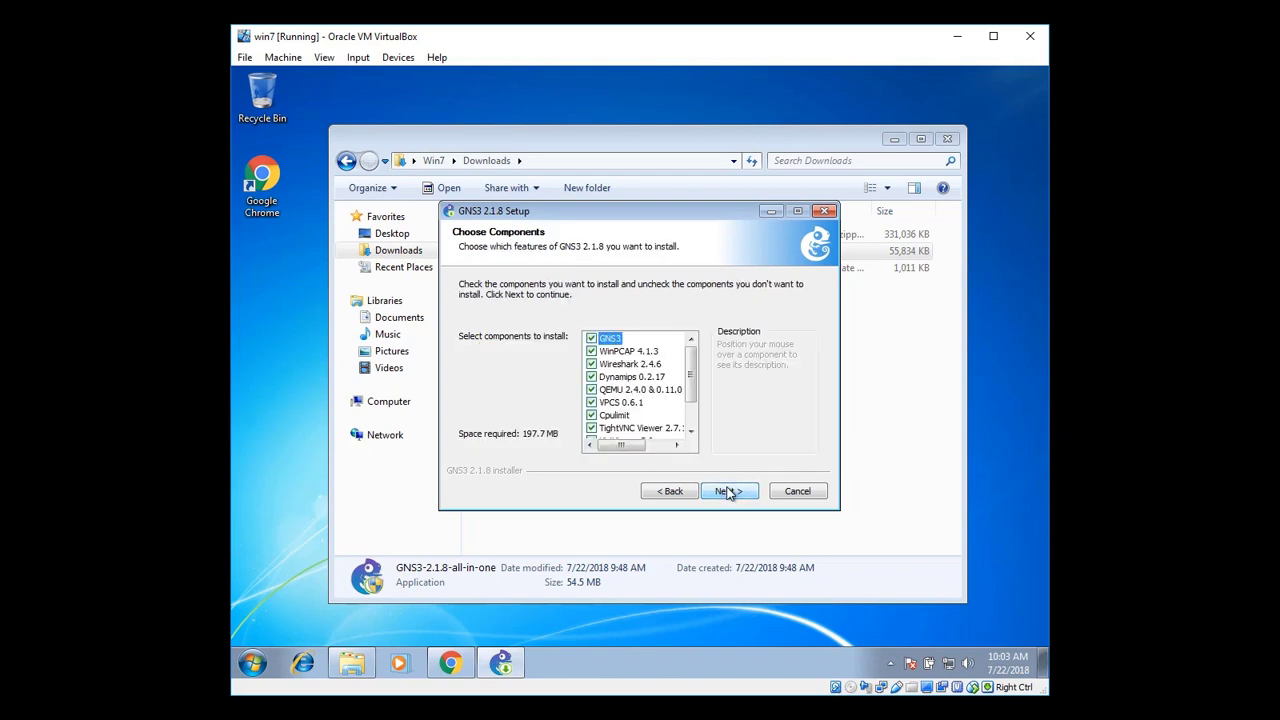
mouse_move(689, 371)
mouse_down()
mouse_move(689, 400)
mouse_move(700, 352)
mouse_up()
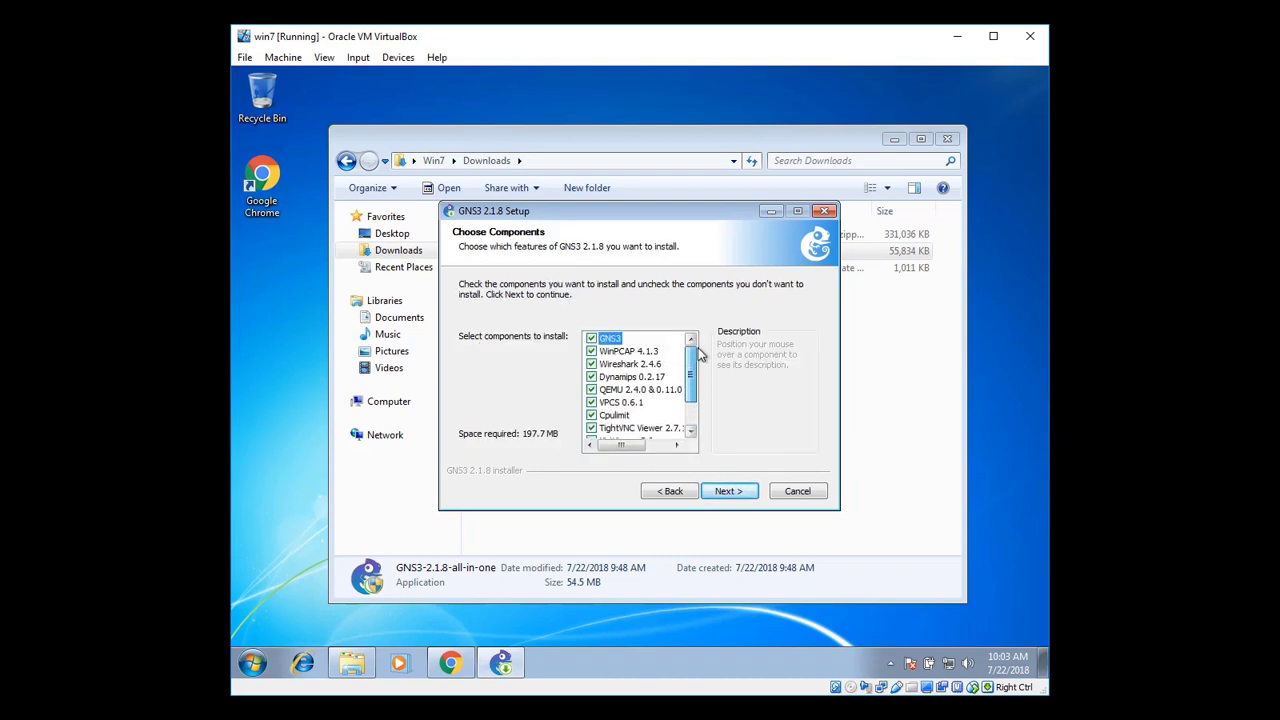
click(728, 491)
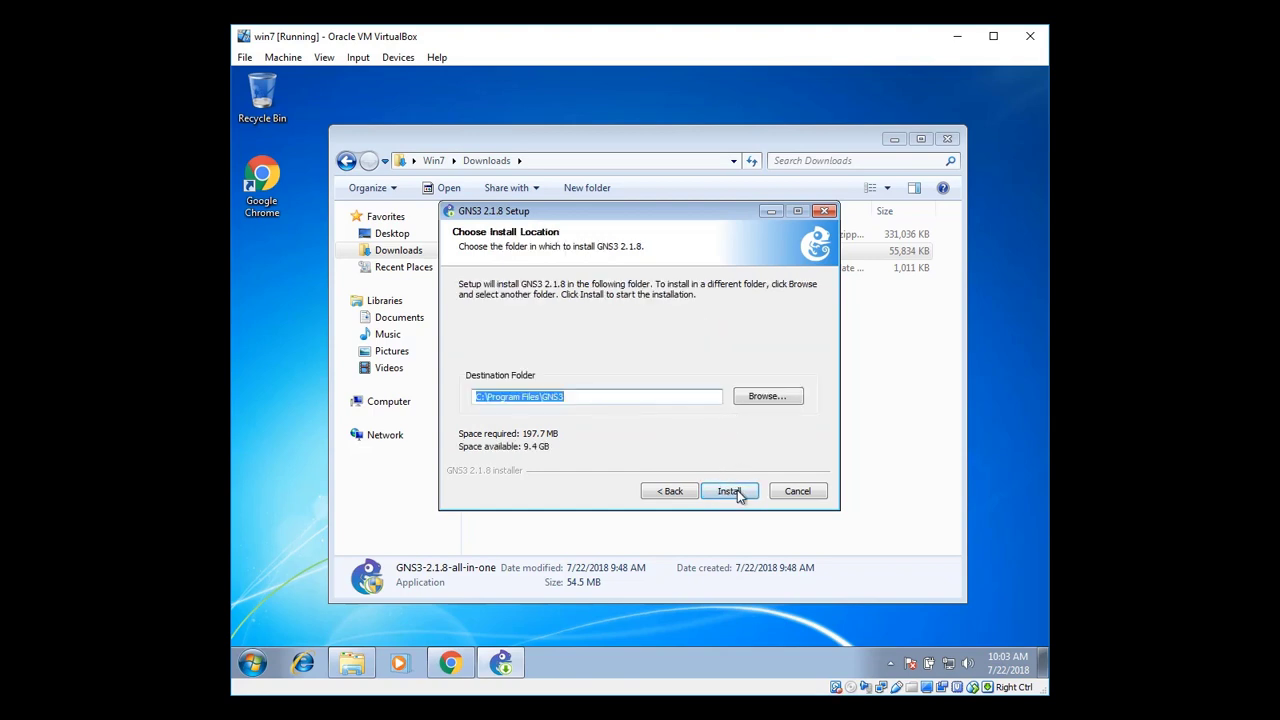
click(730, 491)
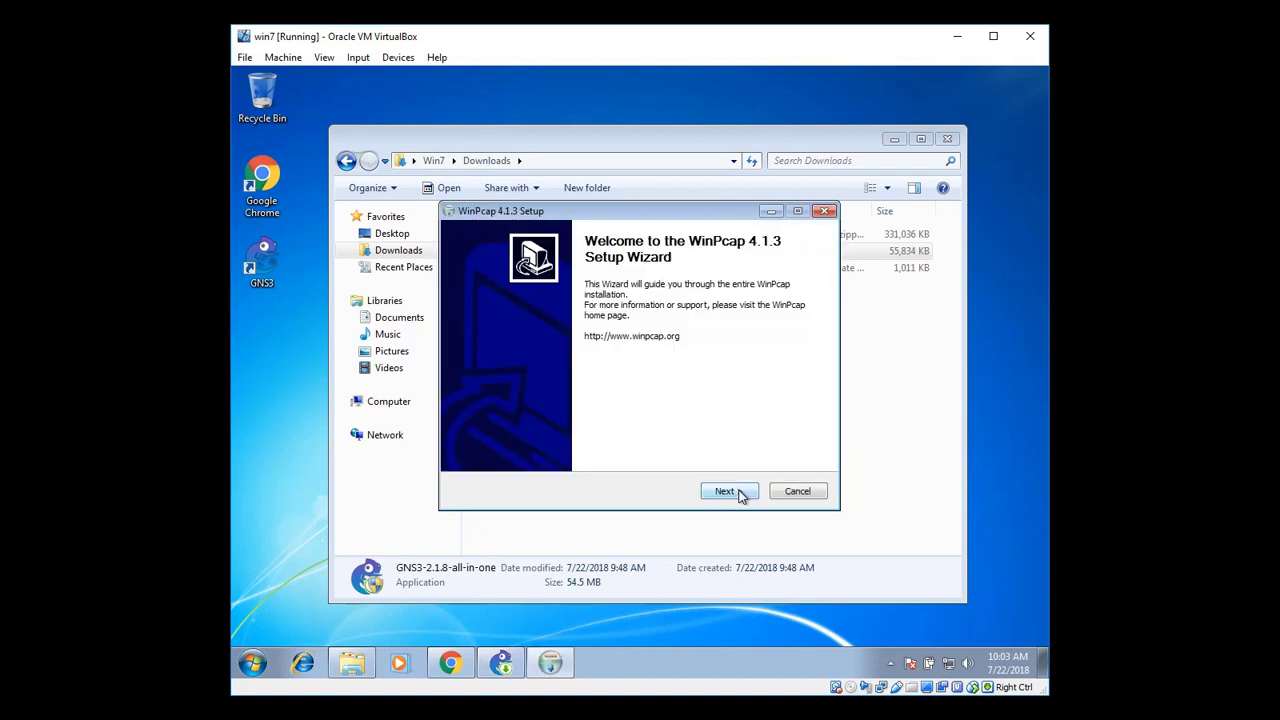
Install WinPcap 4.1.3 with its driver starting at boot, then finish its wizard
click(741, 497)
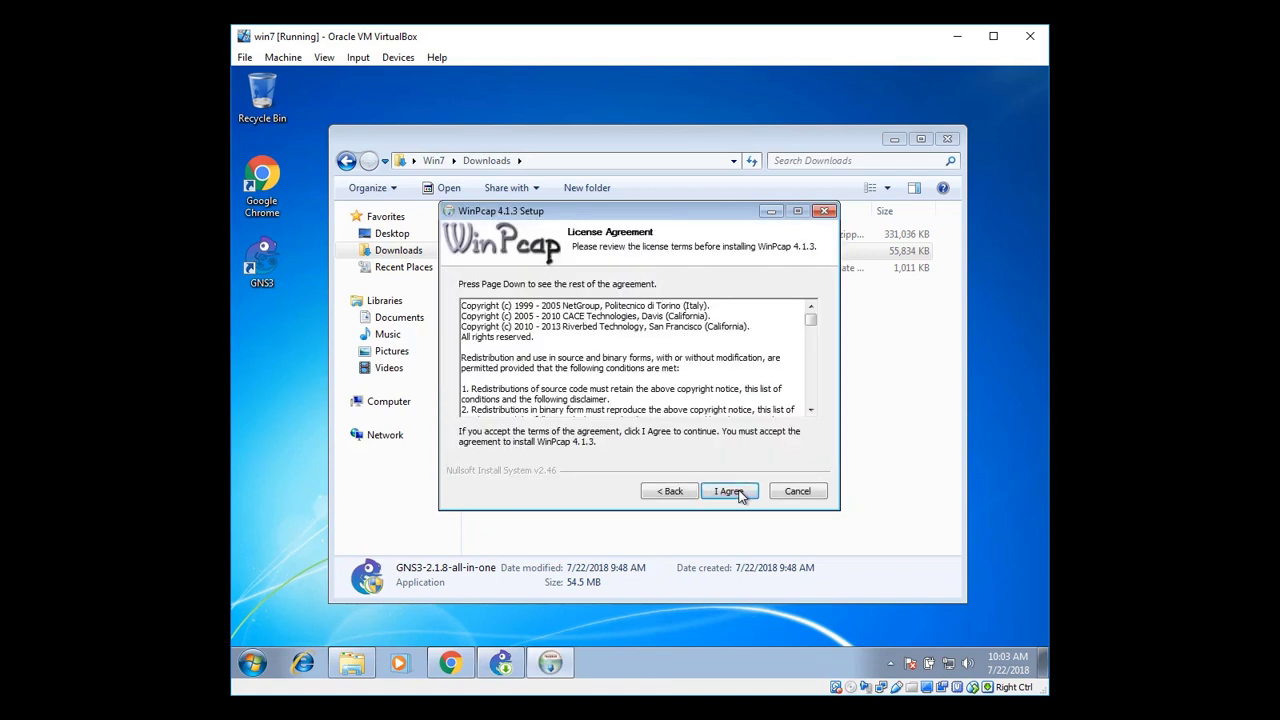
click(729, 491)
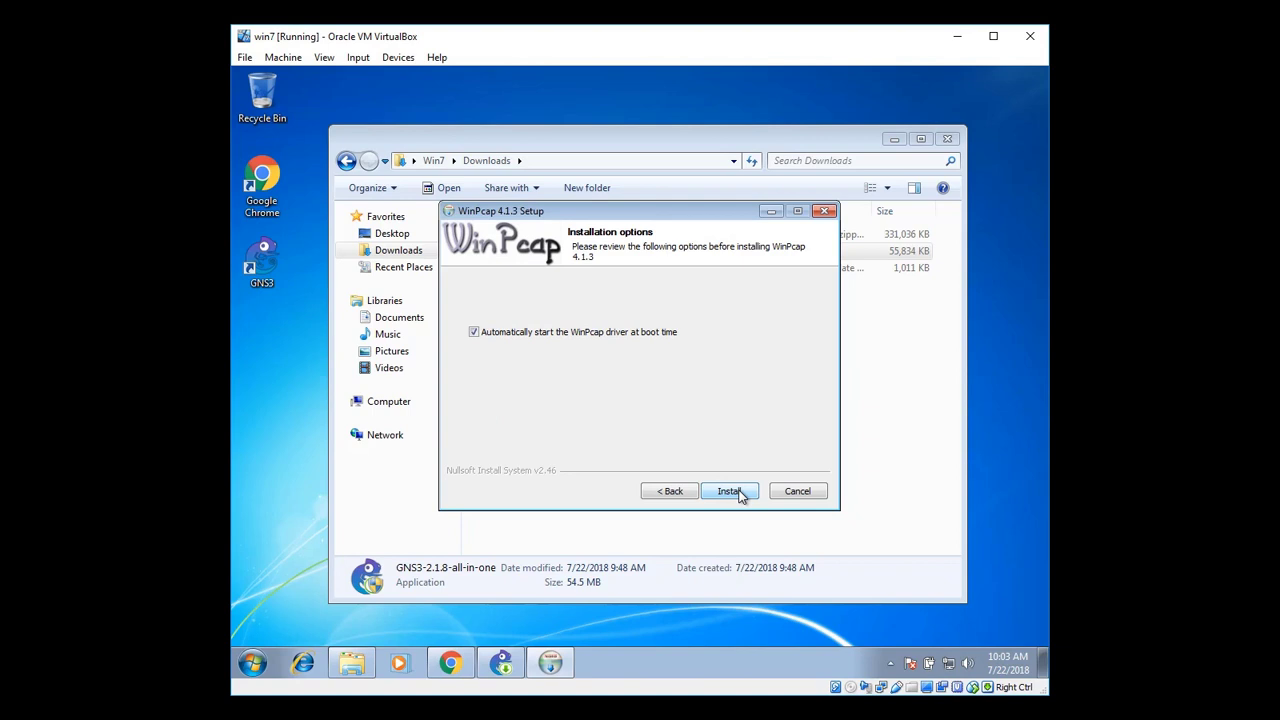
click(741, 496)
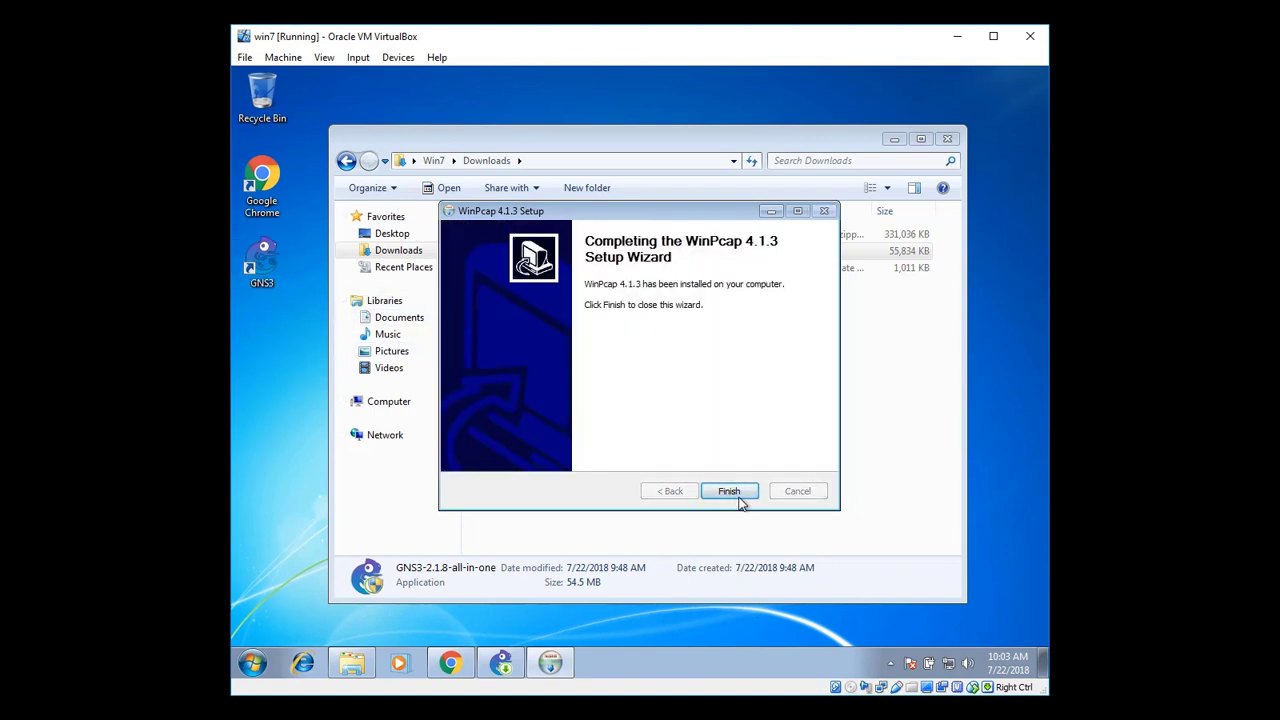
click(738, 497)
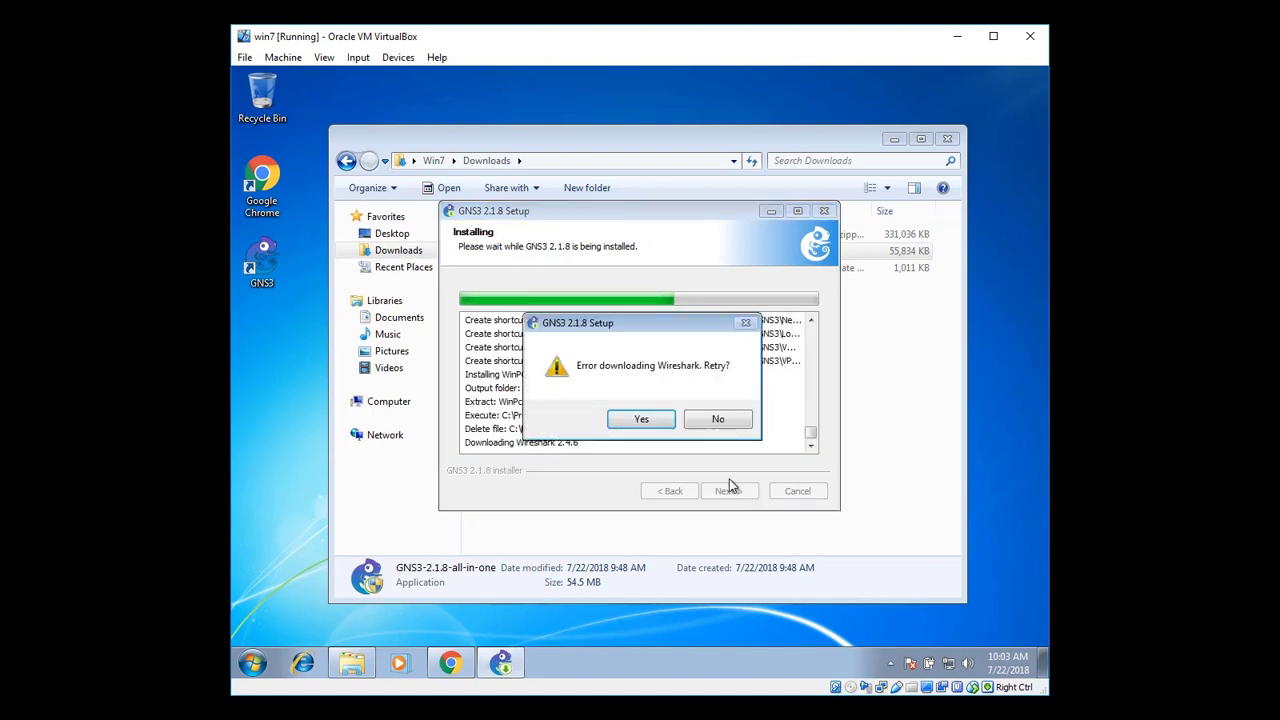
Retry the failed Wireshark-win64-2.4.6.exe download, then skip it so setup continues
click(665, 422)
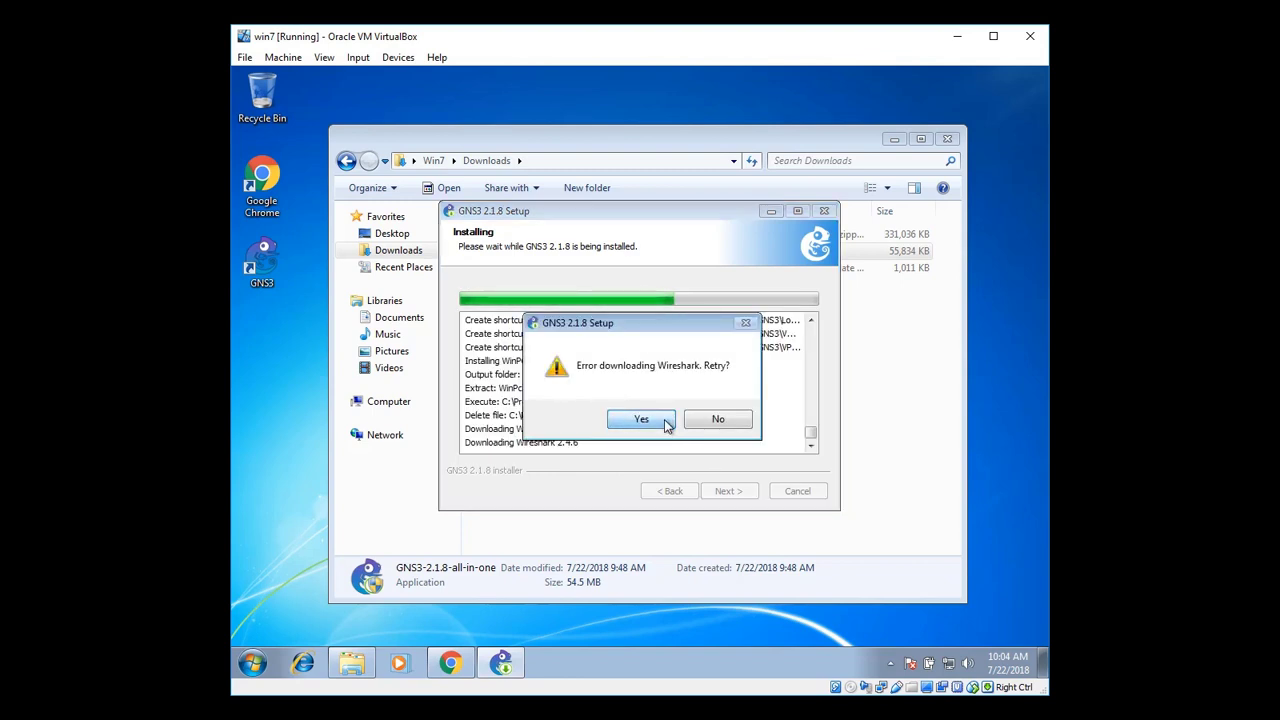
click(668, 425)
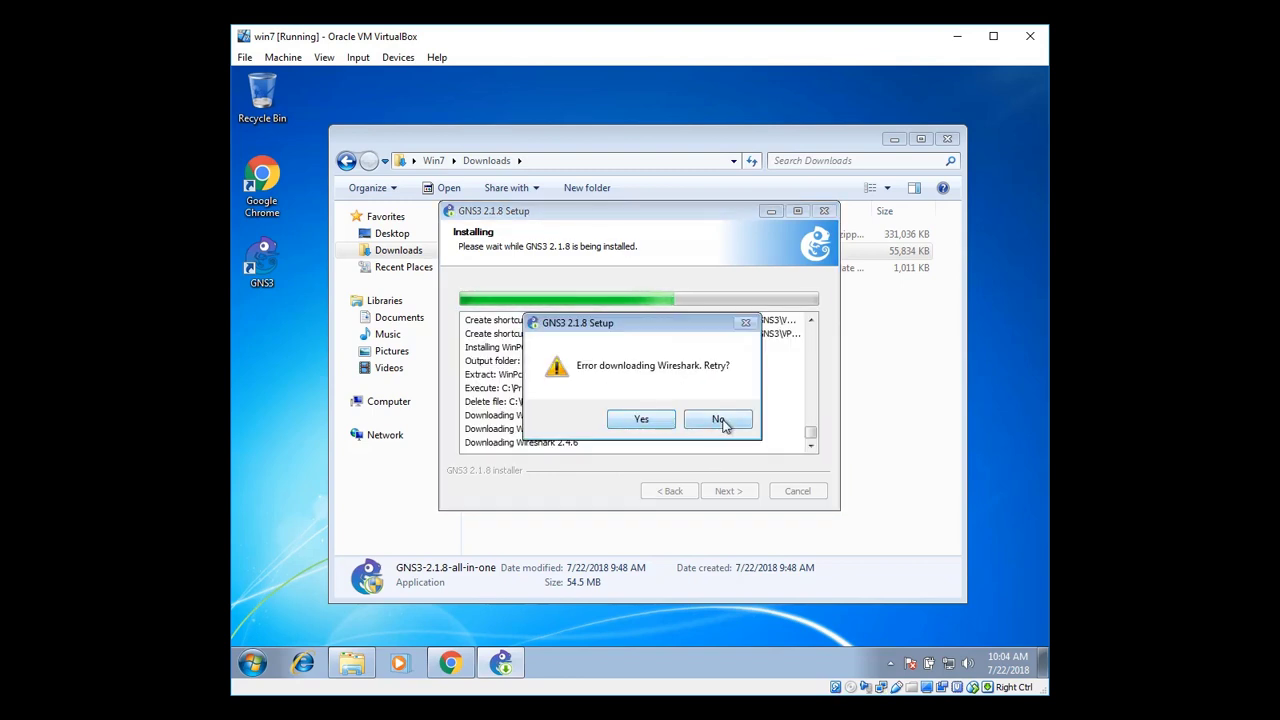
click(720, 420)
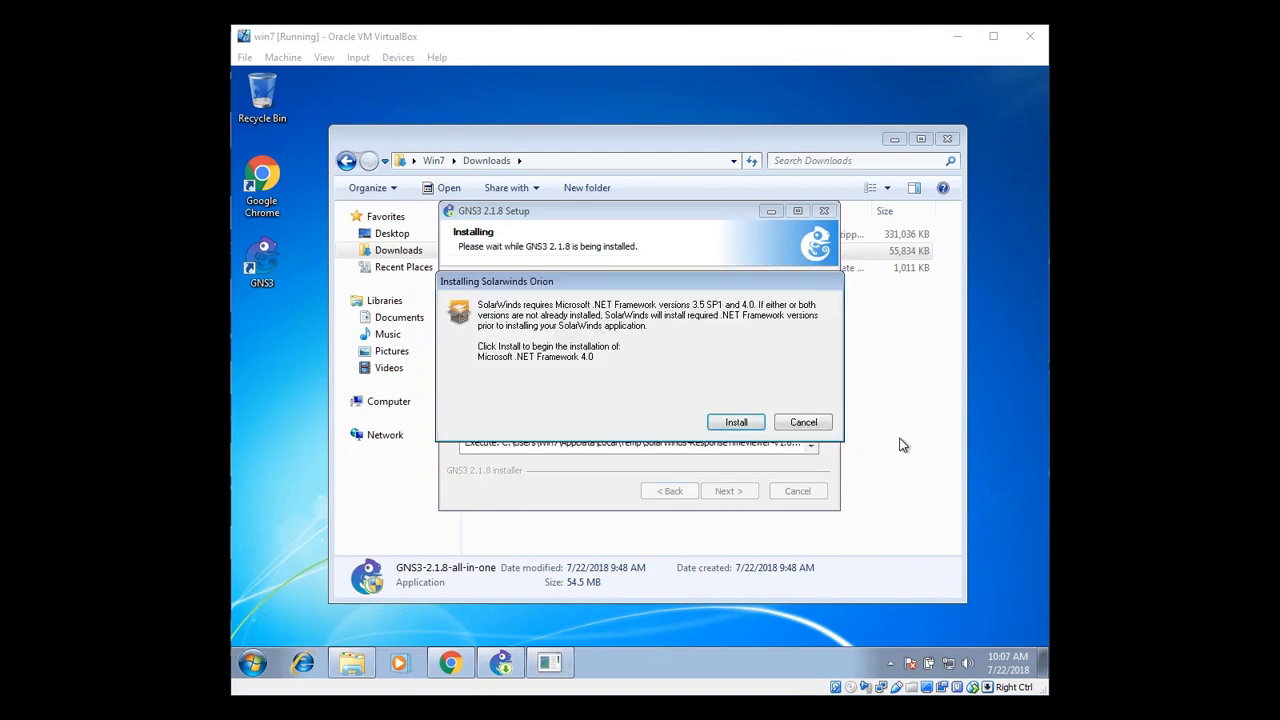
Install .NET Framework 4.0 and submit a registration e-mail address
click(757, 424)
click(736, 422)
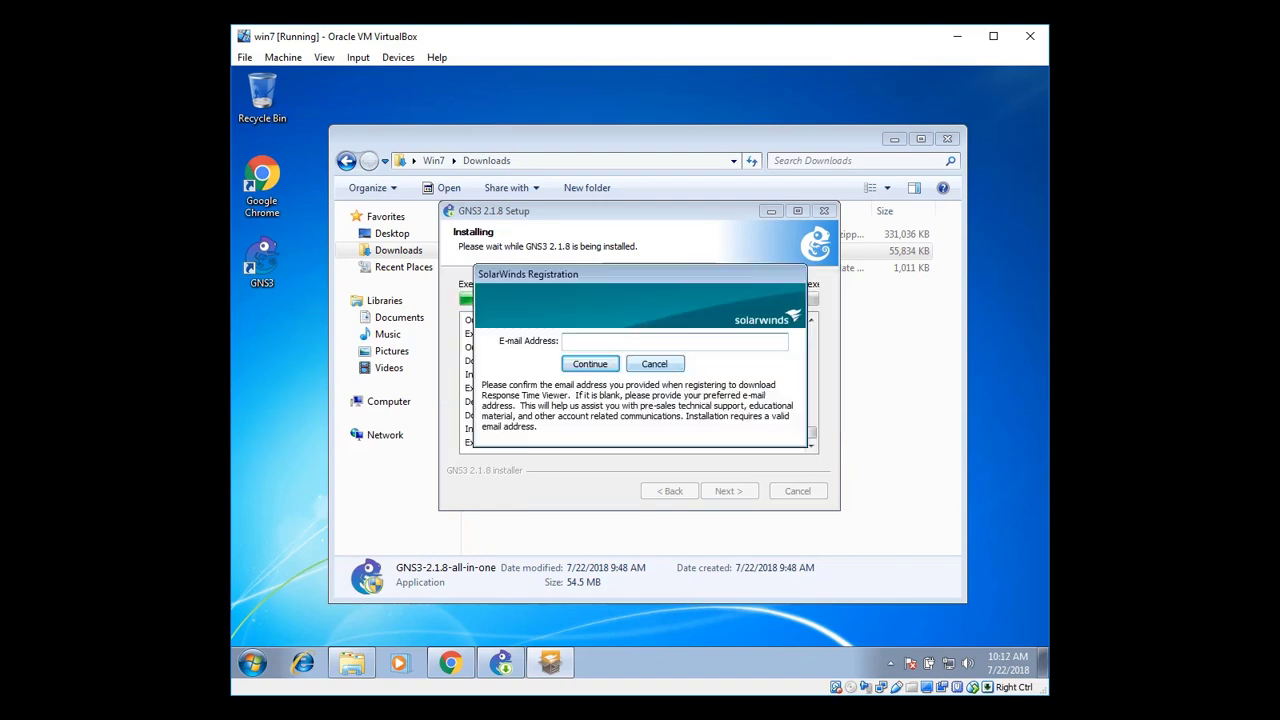
click(588, 342)
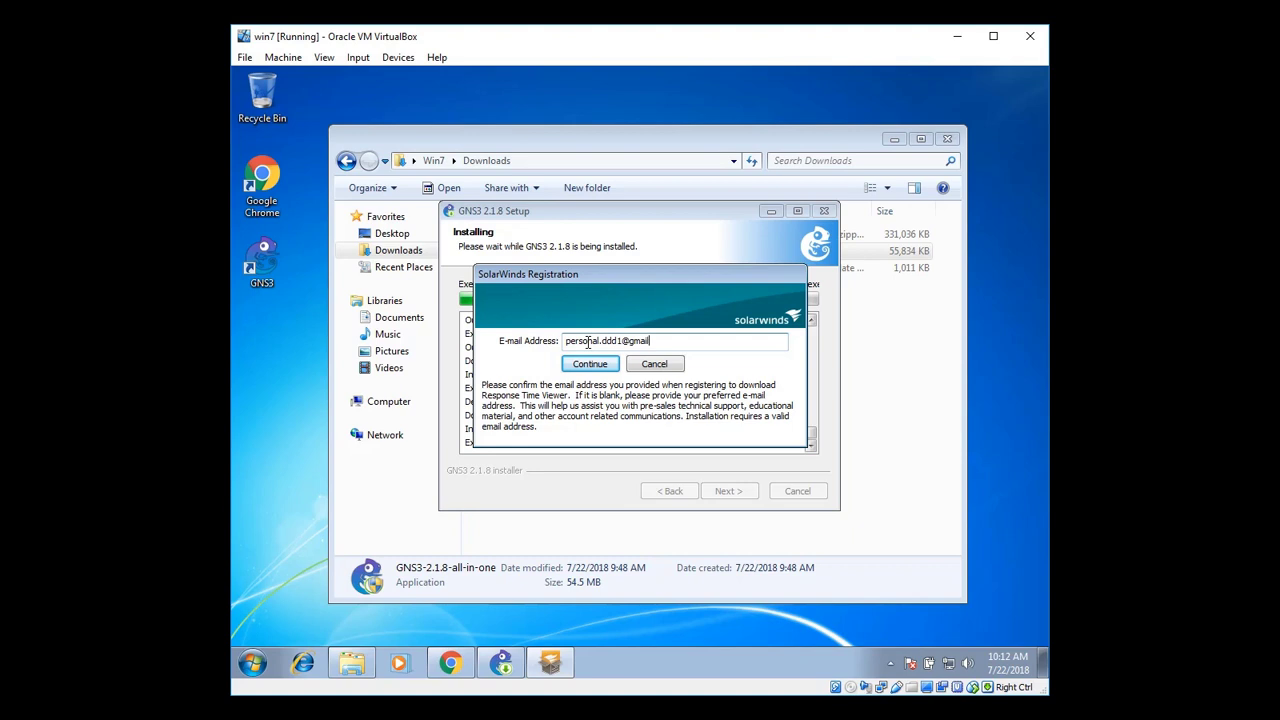
click(590, 364)
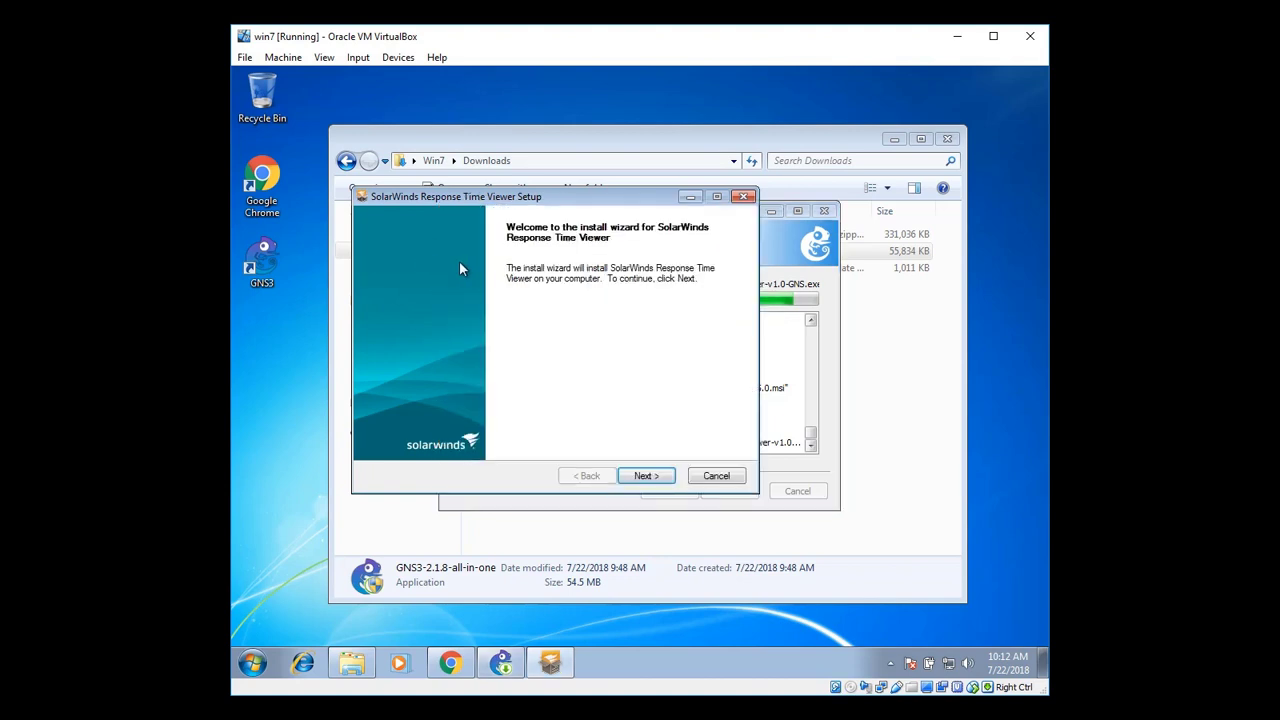
Accept the Response Time Viewer license, install to the default folder, and close its setup
click(640, 475)
click(532, 433)
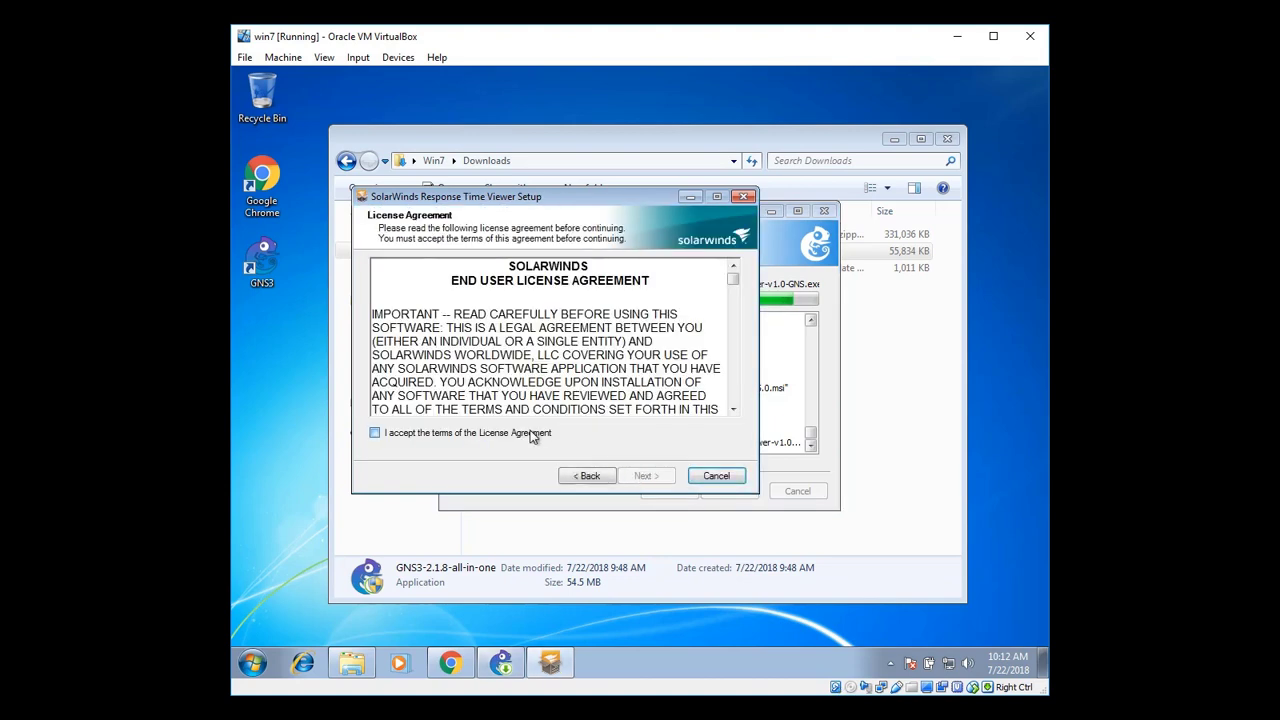
scroll(731, 318, down, 10)
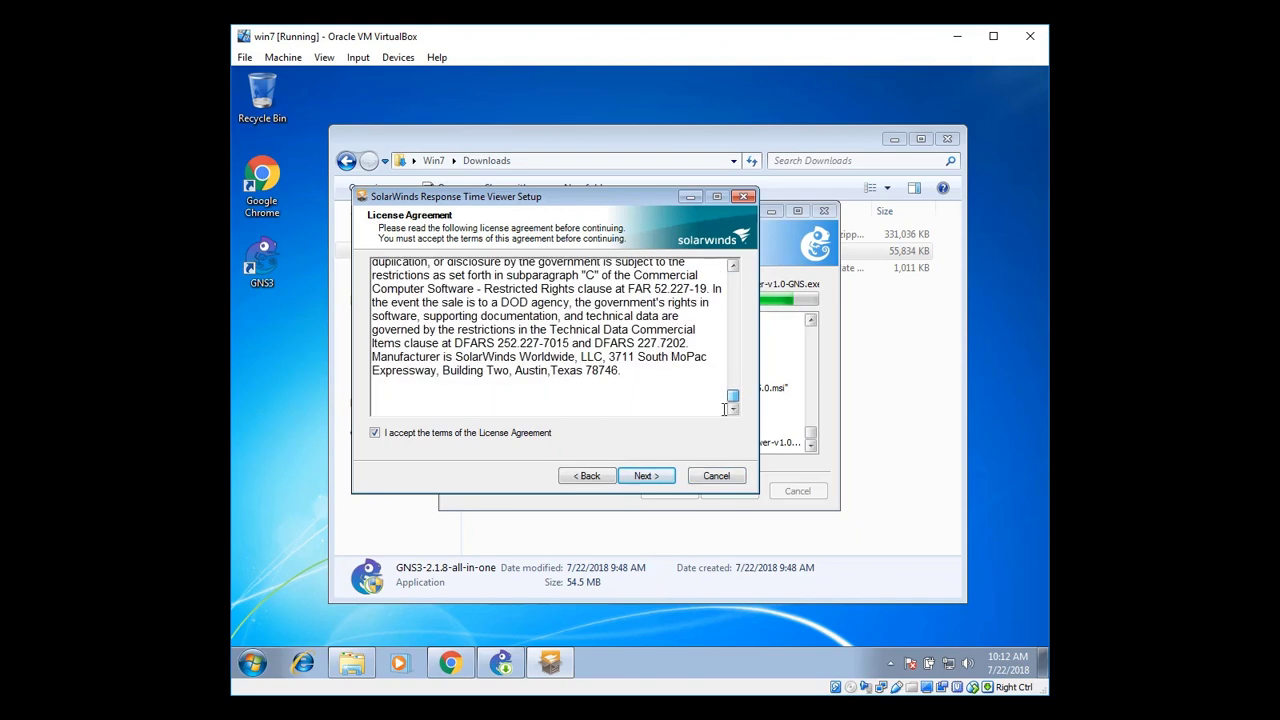
click(660, 477)
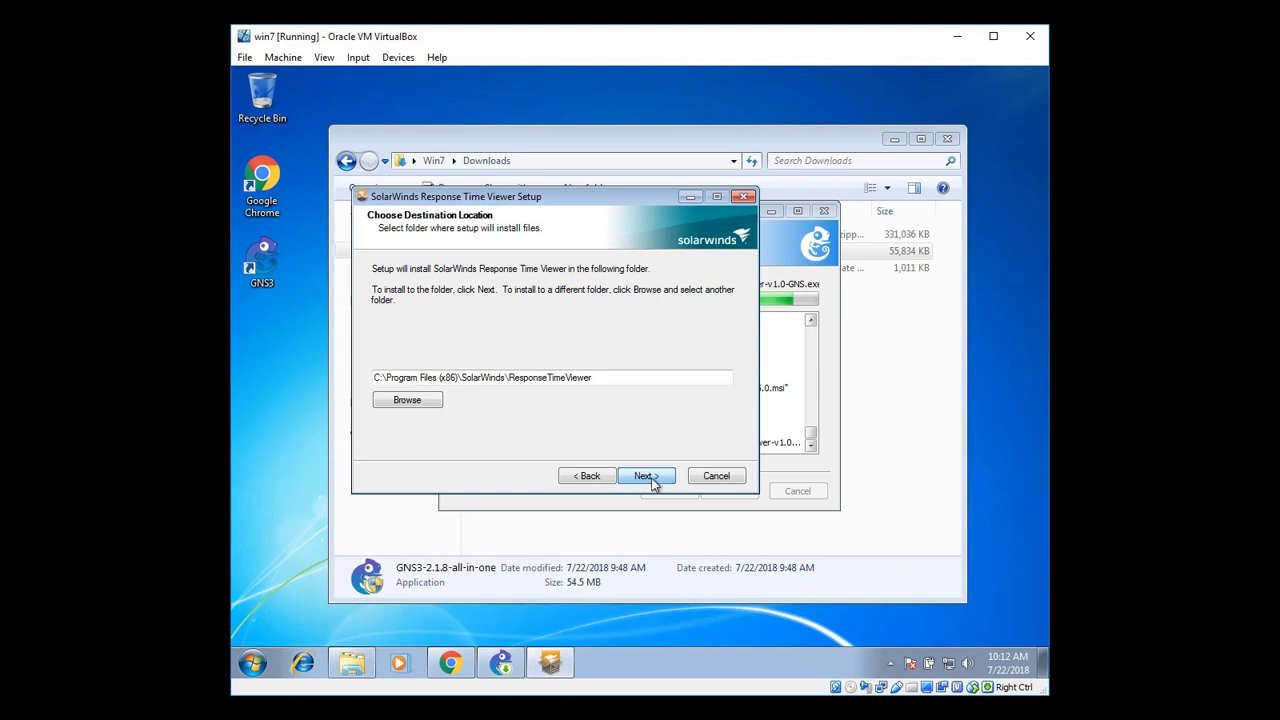
click(653, 484)
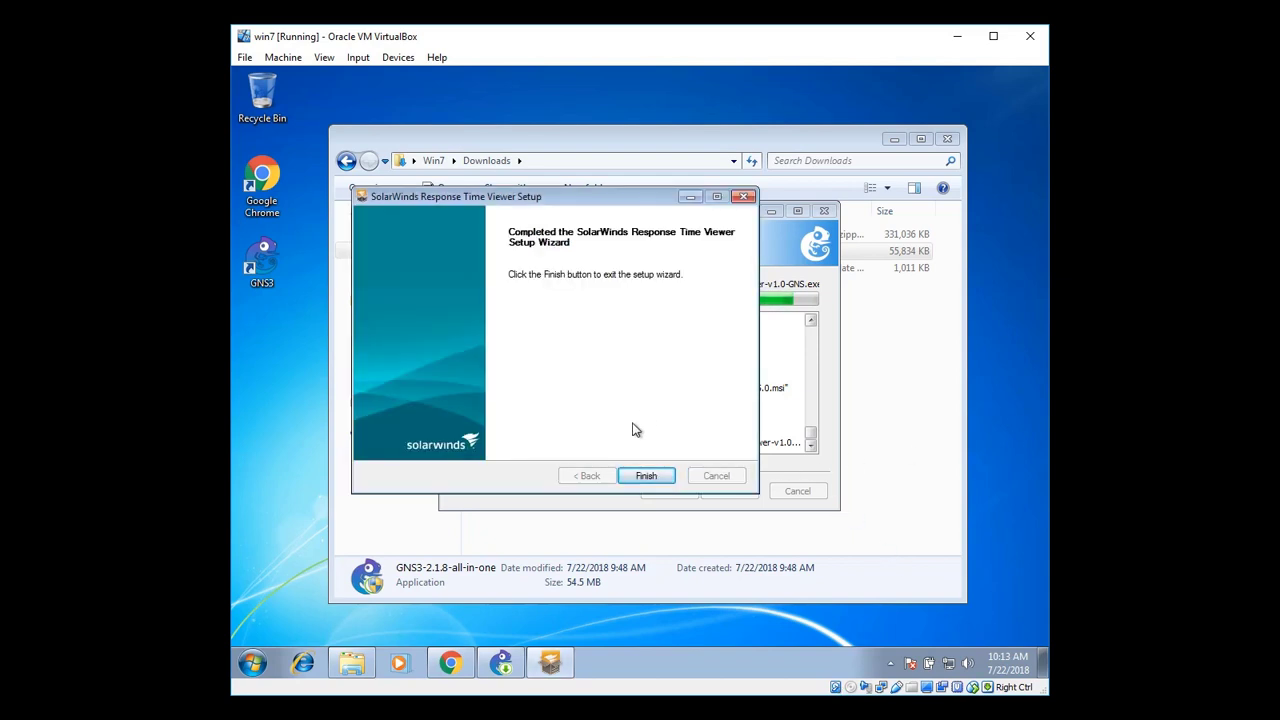
click(650, 476)
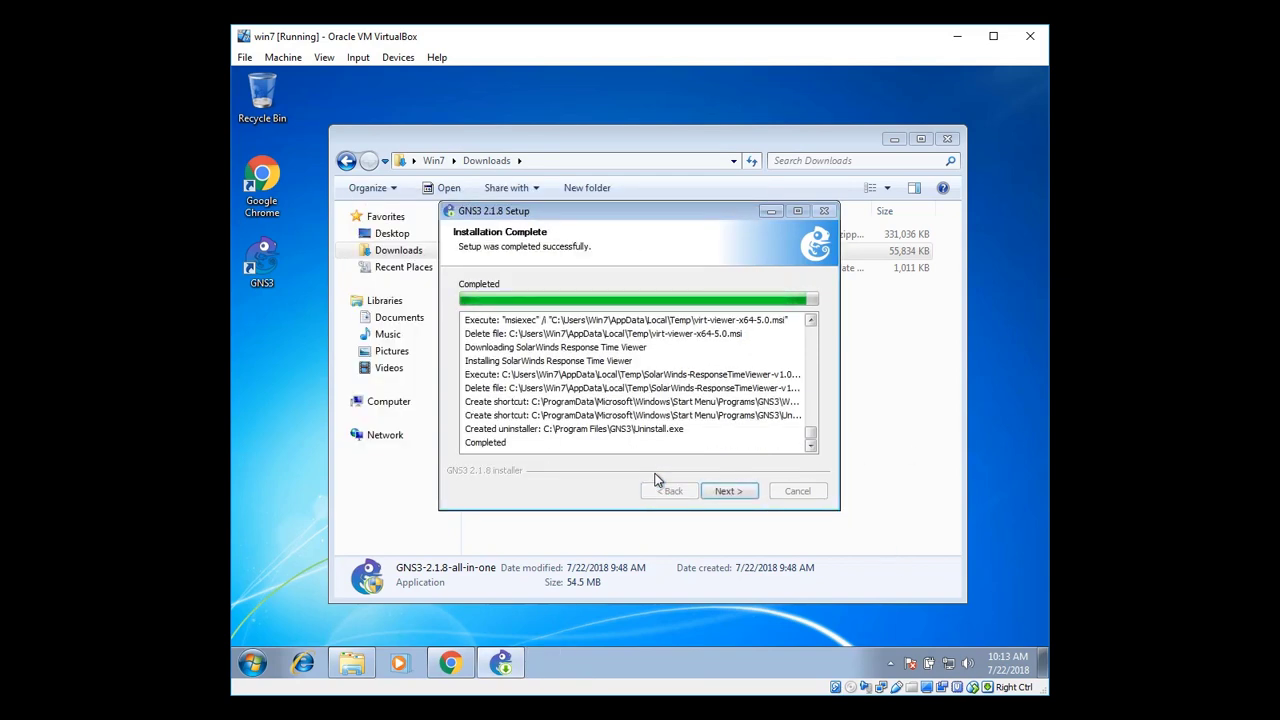
Decline the free Standard Toolset licence and finish setup with Start GNS3 enabled
click(727, 494)
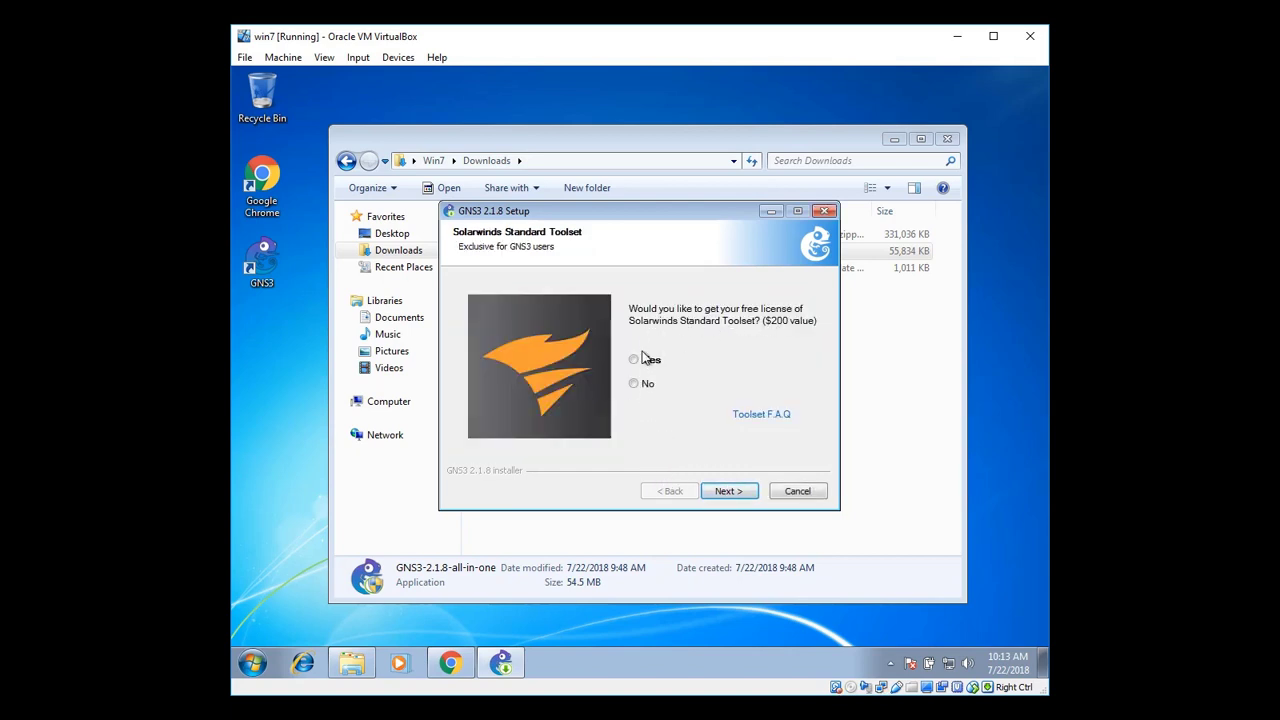
click(728, 491)
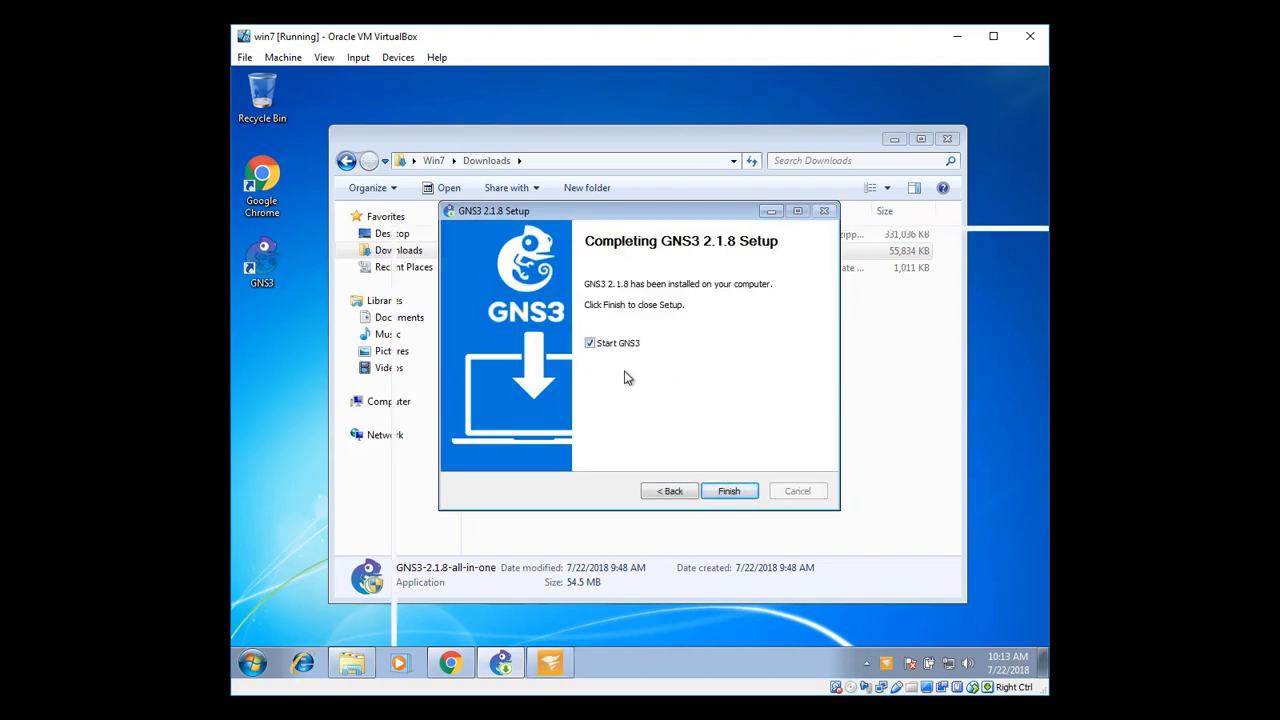
click(728, 491)
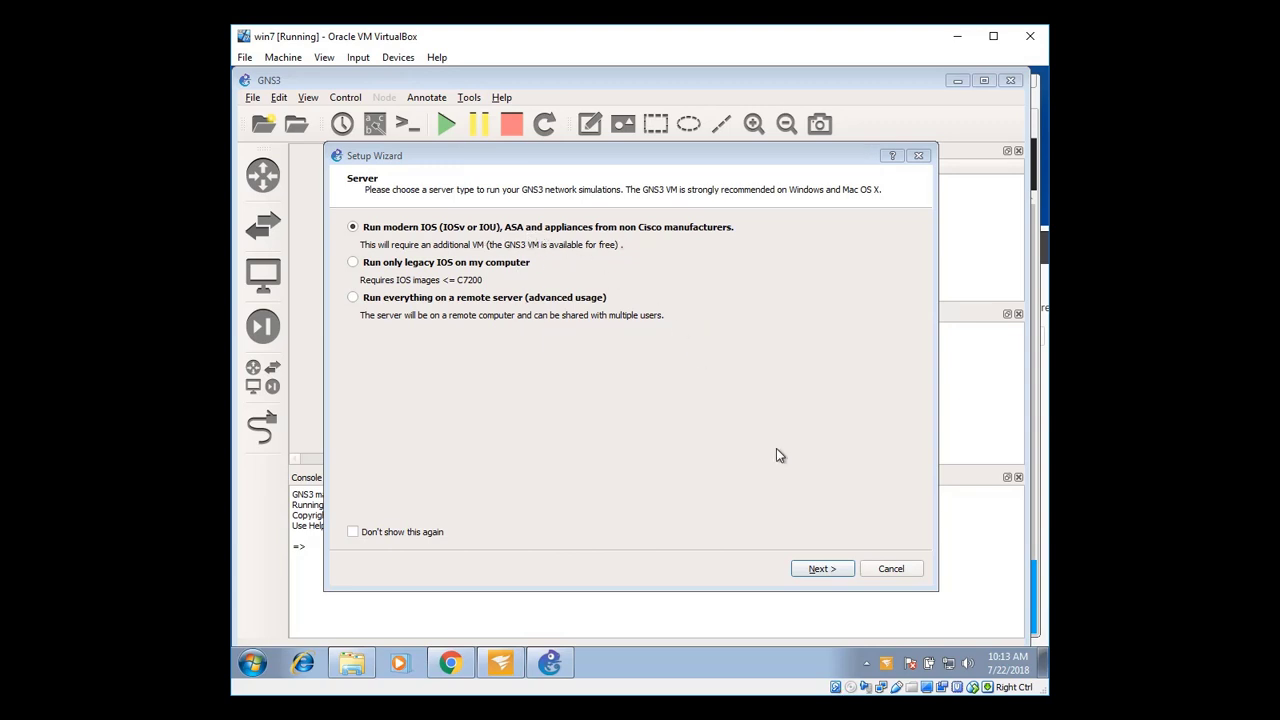
Choose the local IOS server option and bind it to 127.0.0.1 instead of 10.0.2.15
click(822, 568)
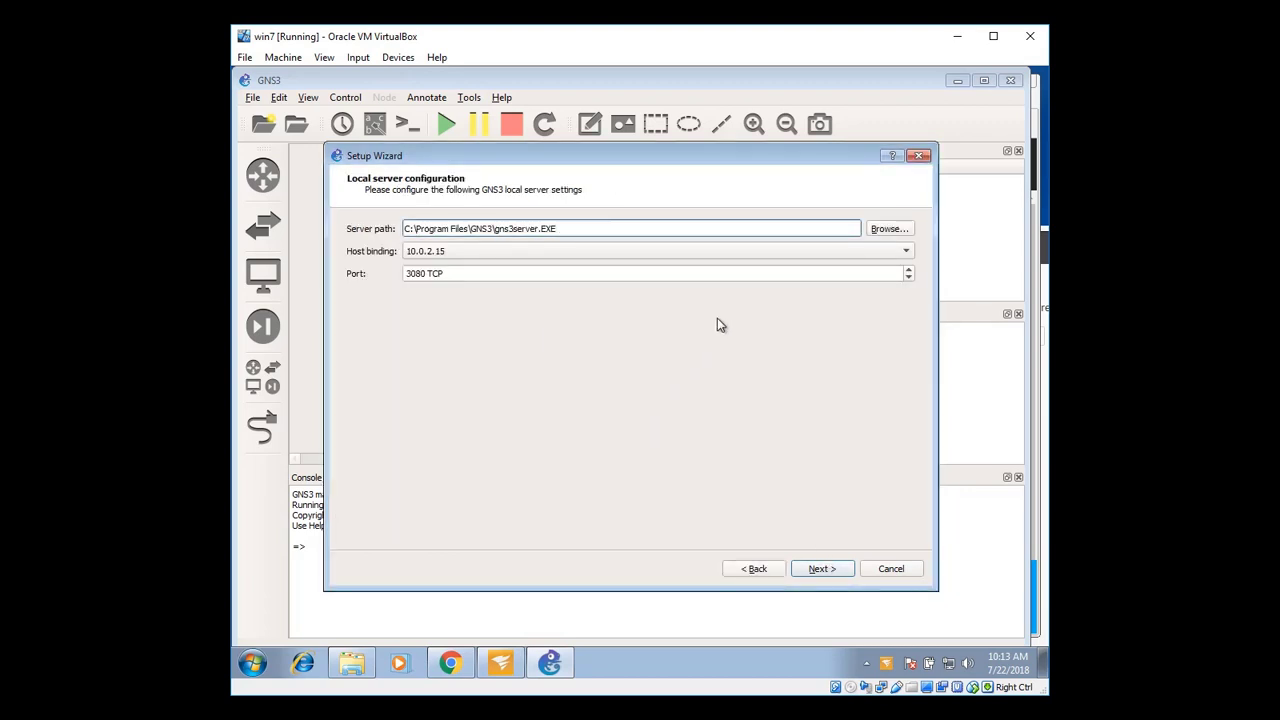
click(765, 251)
click(766, 252)
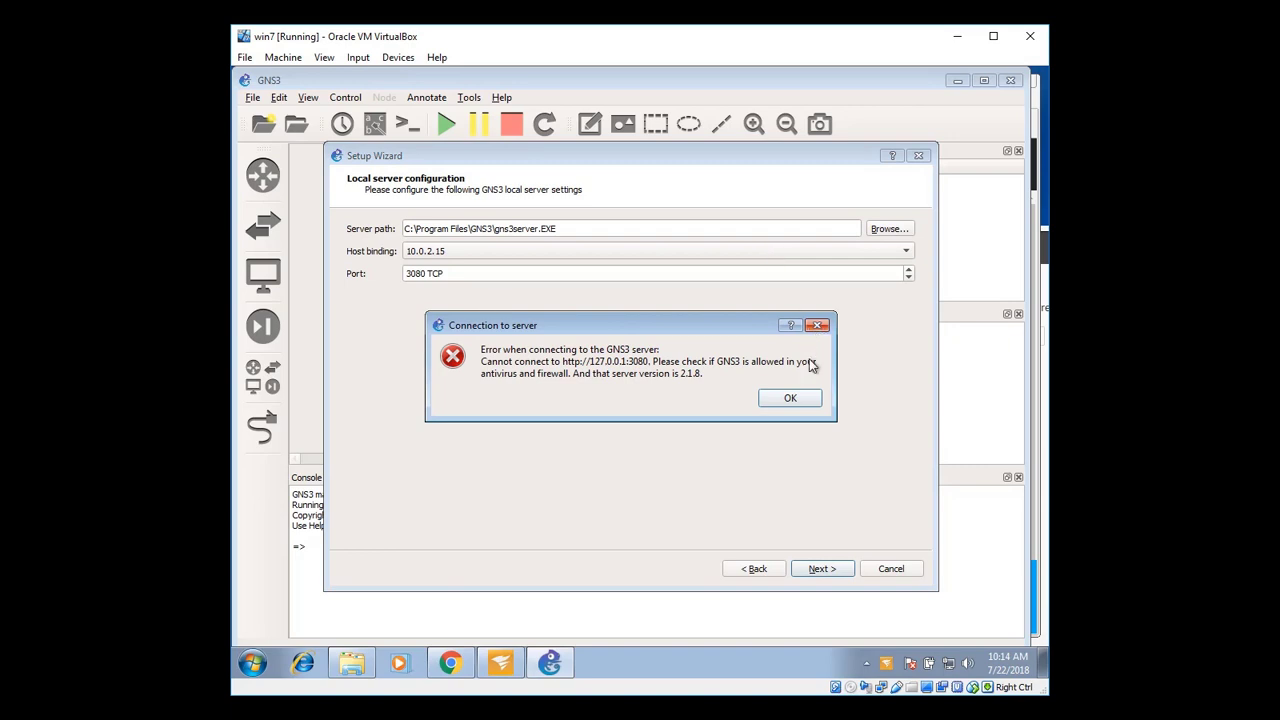
click(790, 398)
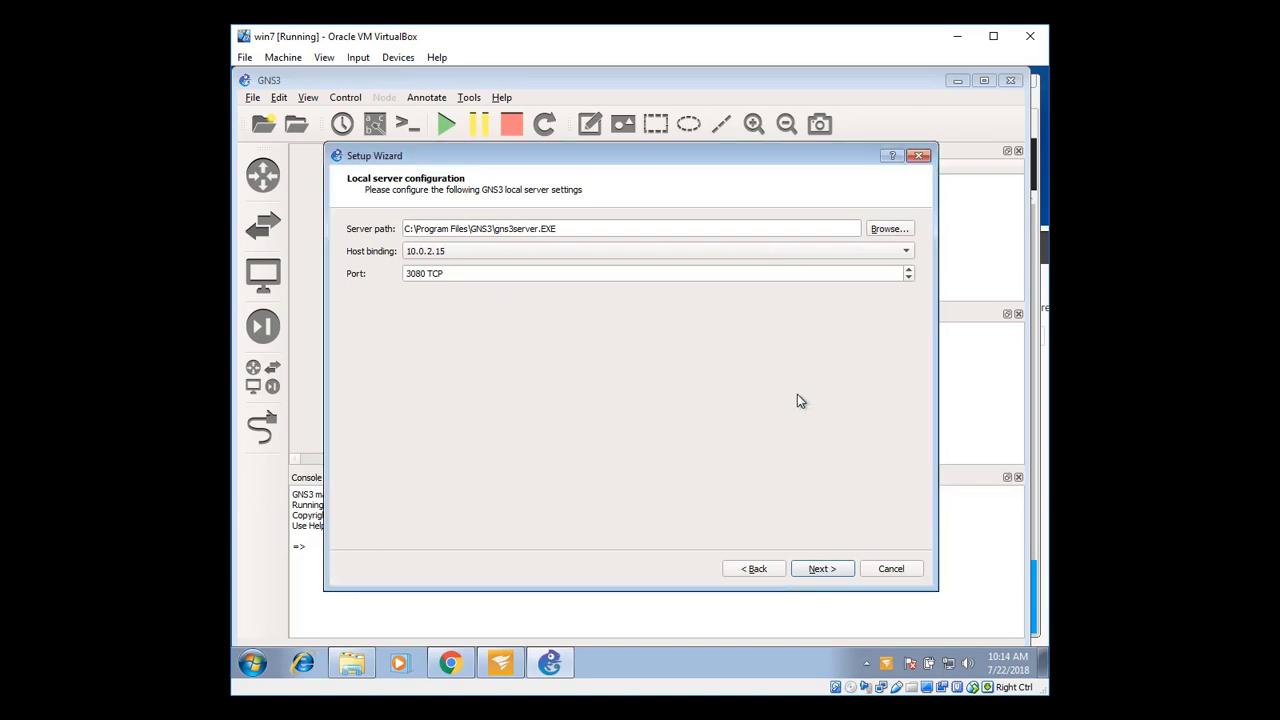
click(613, 260)
click(614, 268)
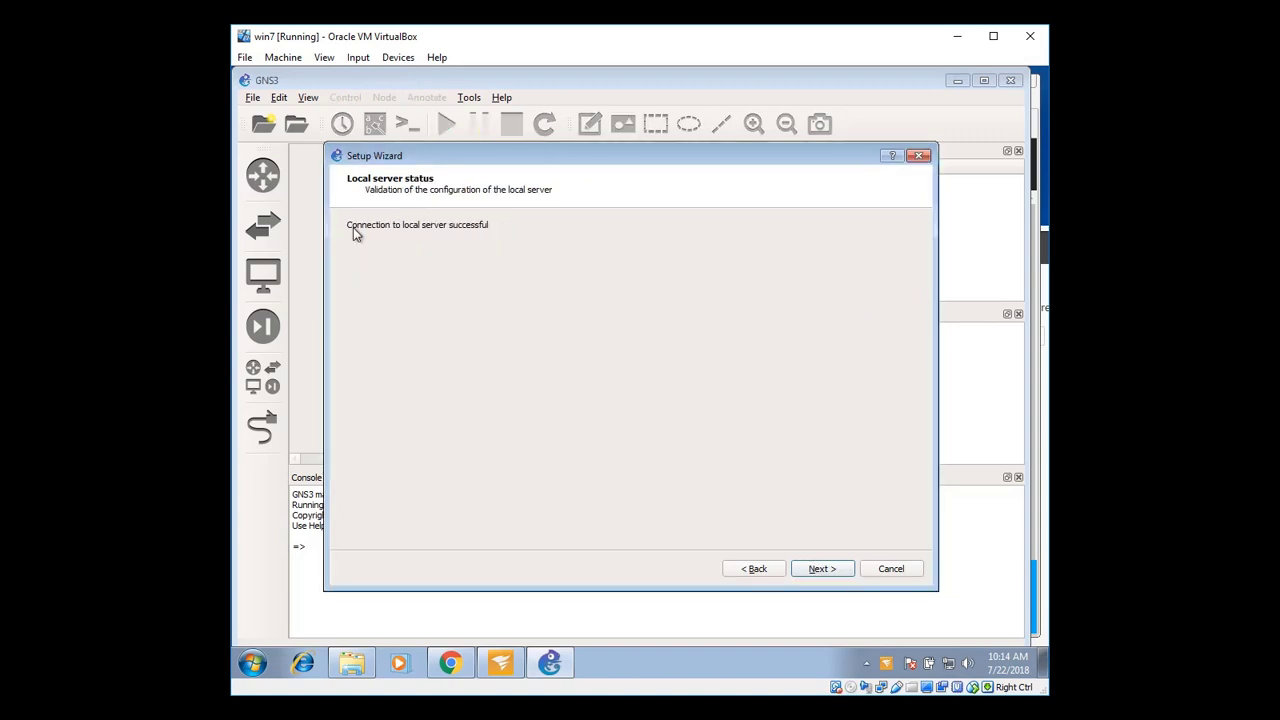
Dismiss the VMware not found error, cancel the setup wizard, and minimize GNS3
click(817, 570)
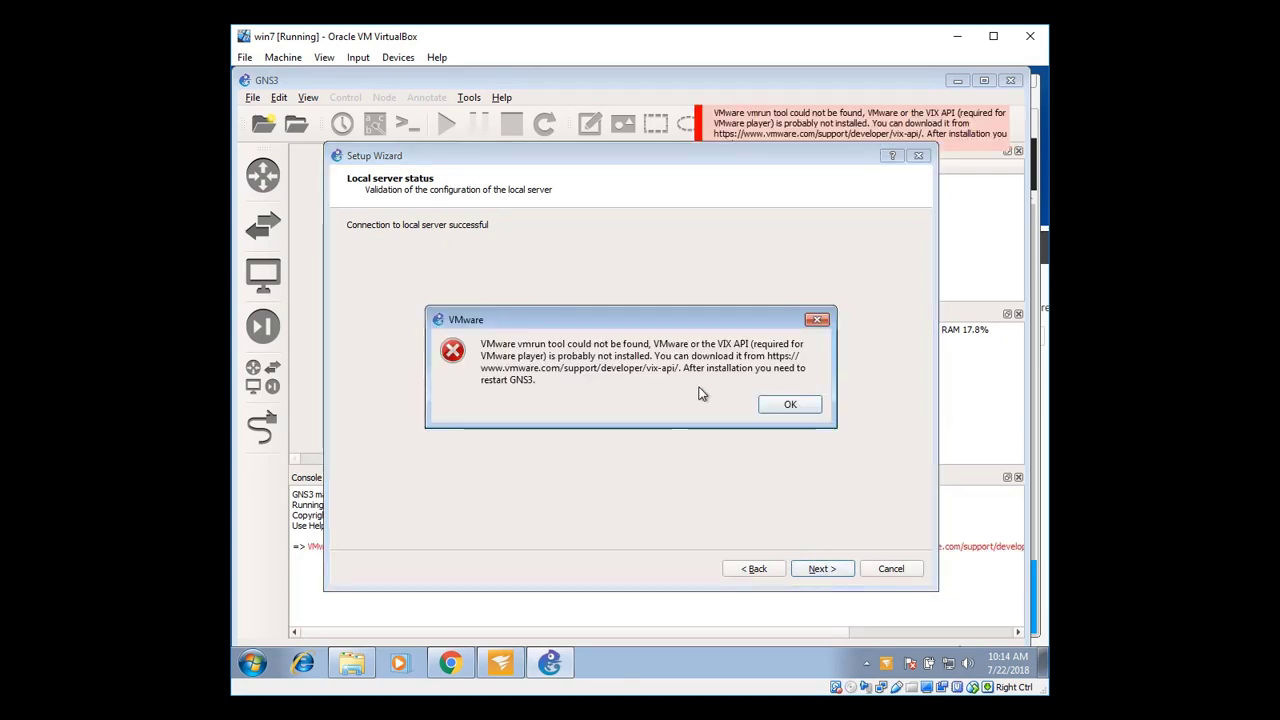
click(786, 405)
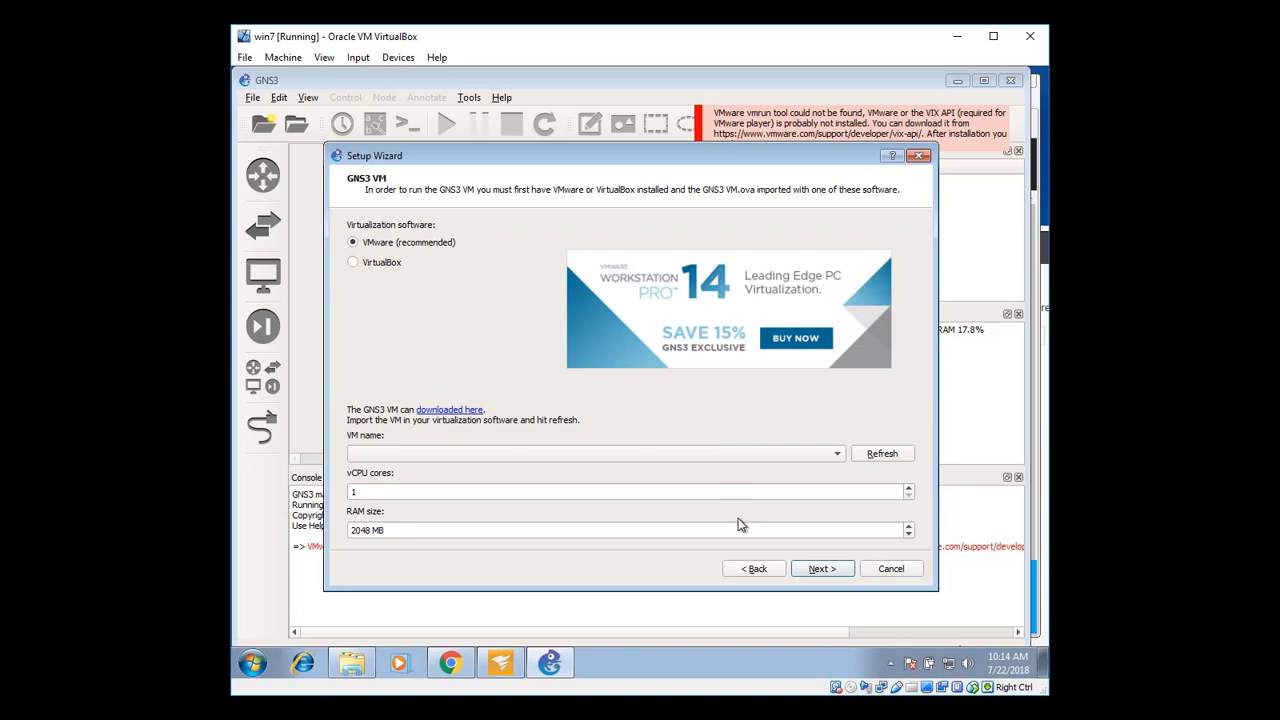
click(891, 568)
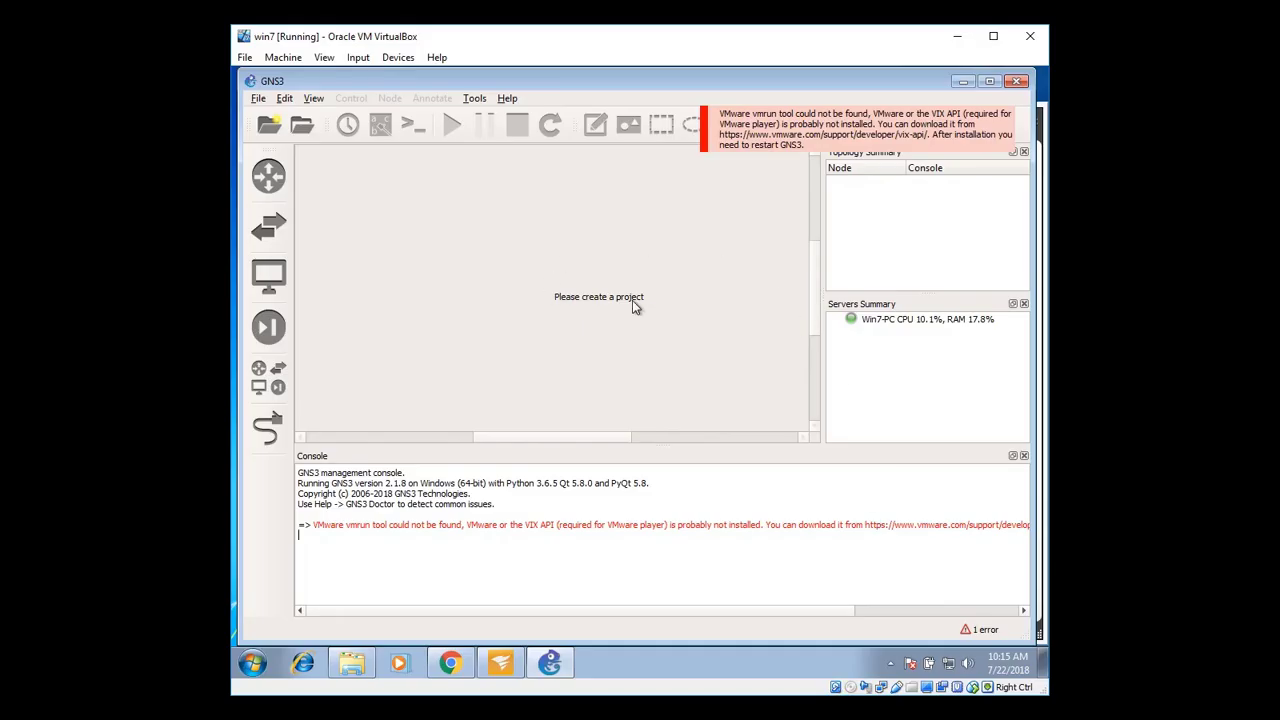
click(962, 82)
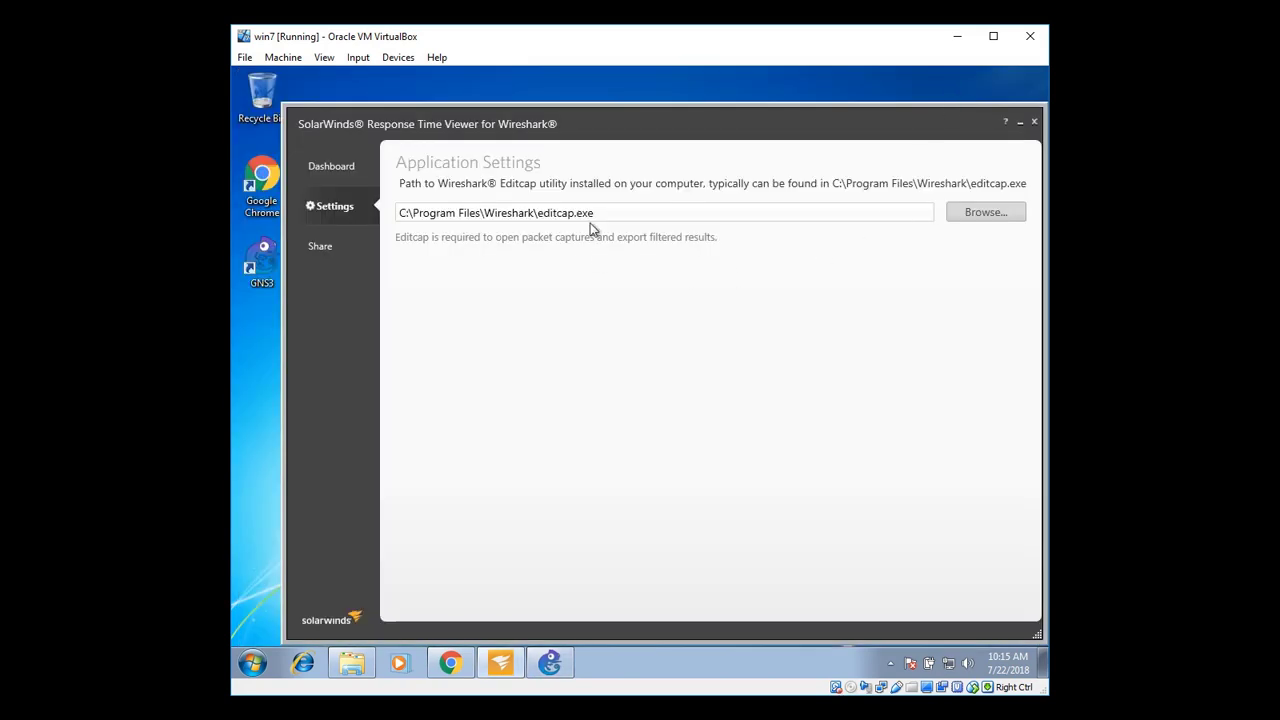
Close the SolarWinds and Downloads windows and open C:\GNS3\1.IOS in Explorer
click(1033, 122)
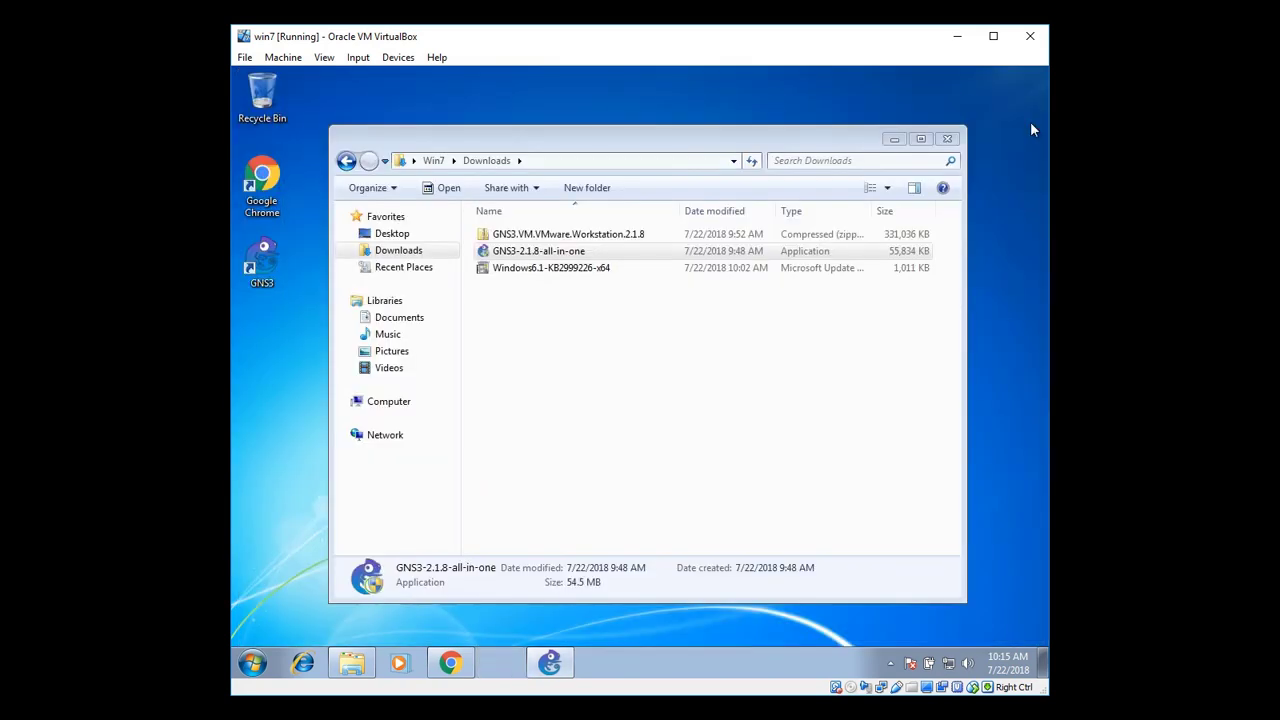
click(947, 139)
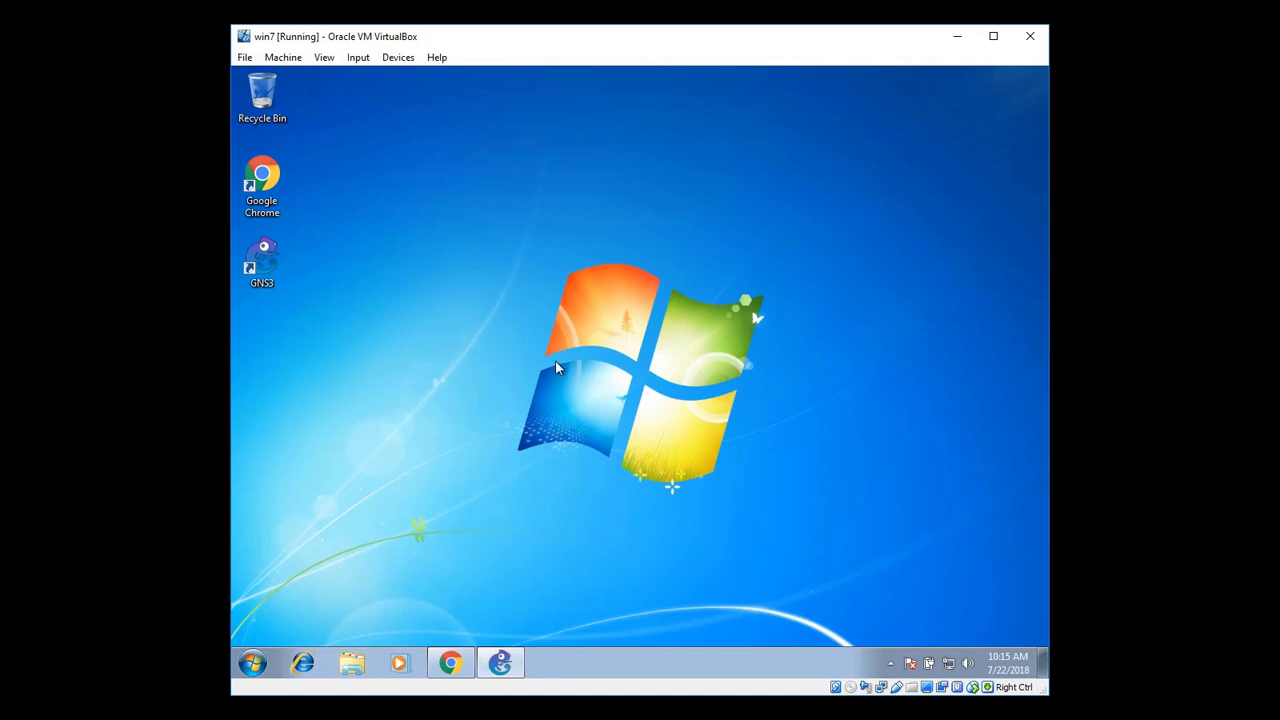
click(250, 664)
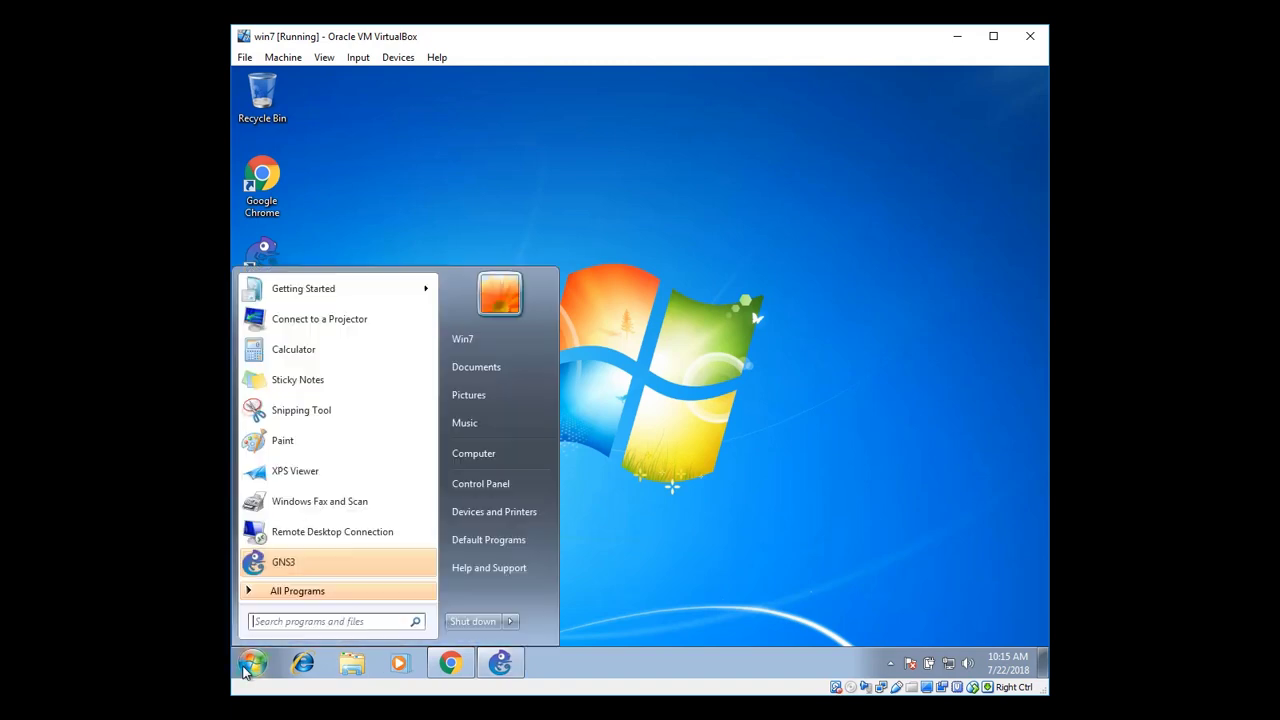
click(475, 455)
double_click(573, 258)
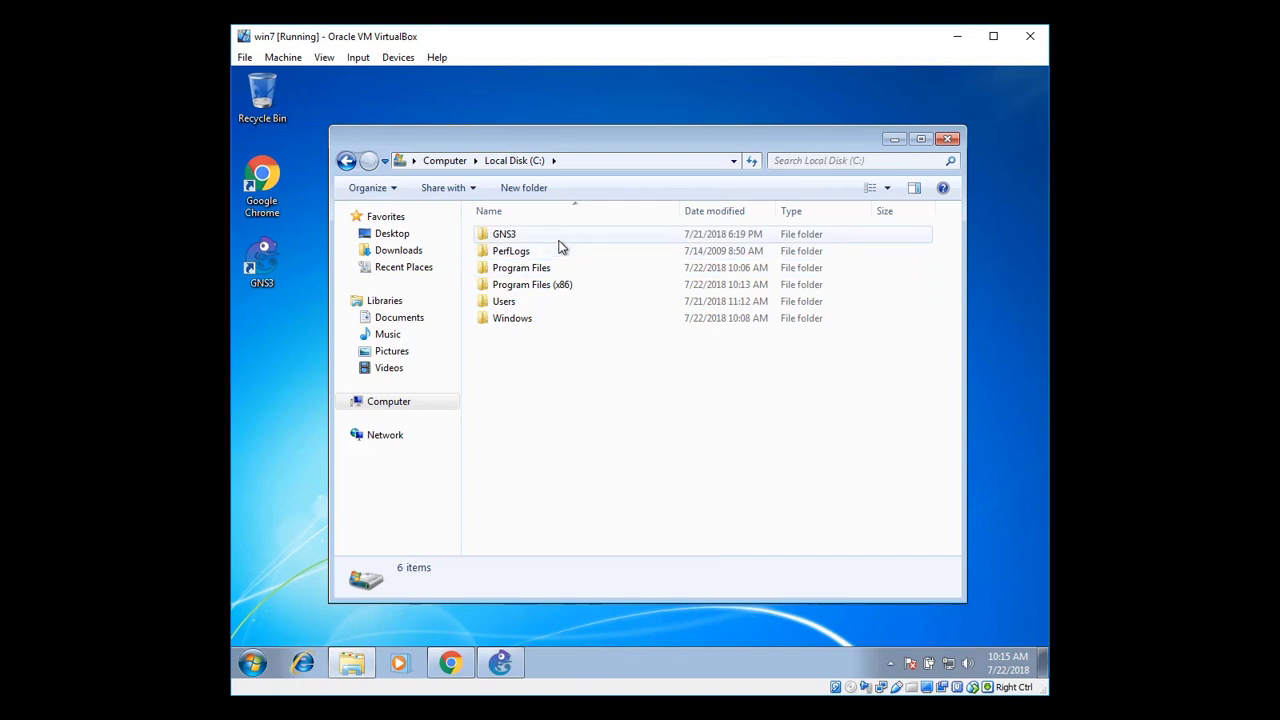
double_click(520, 243)
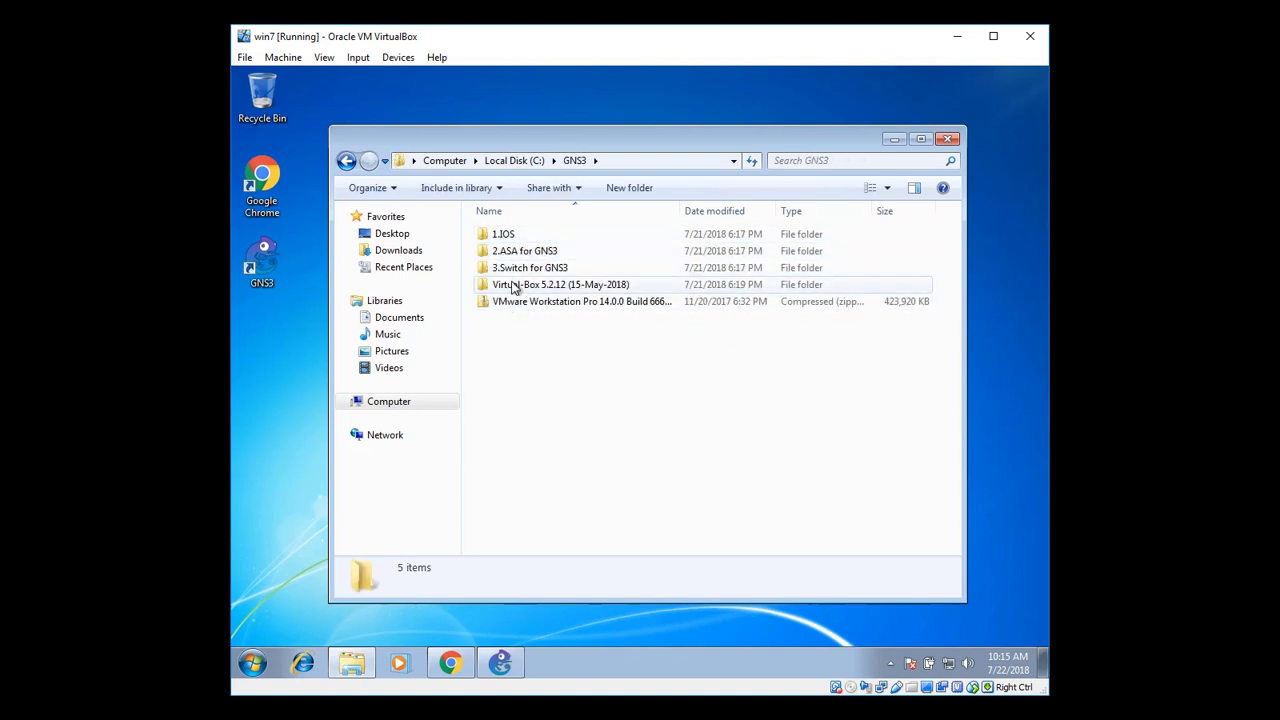
double_click(518, 238)
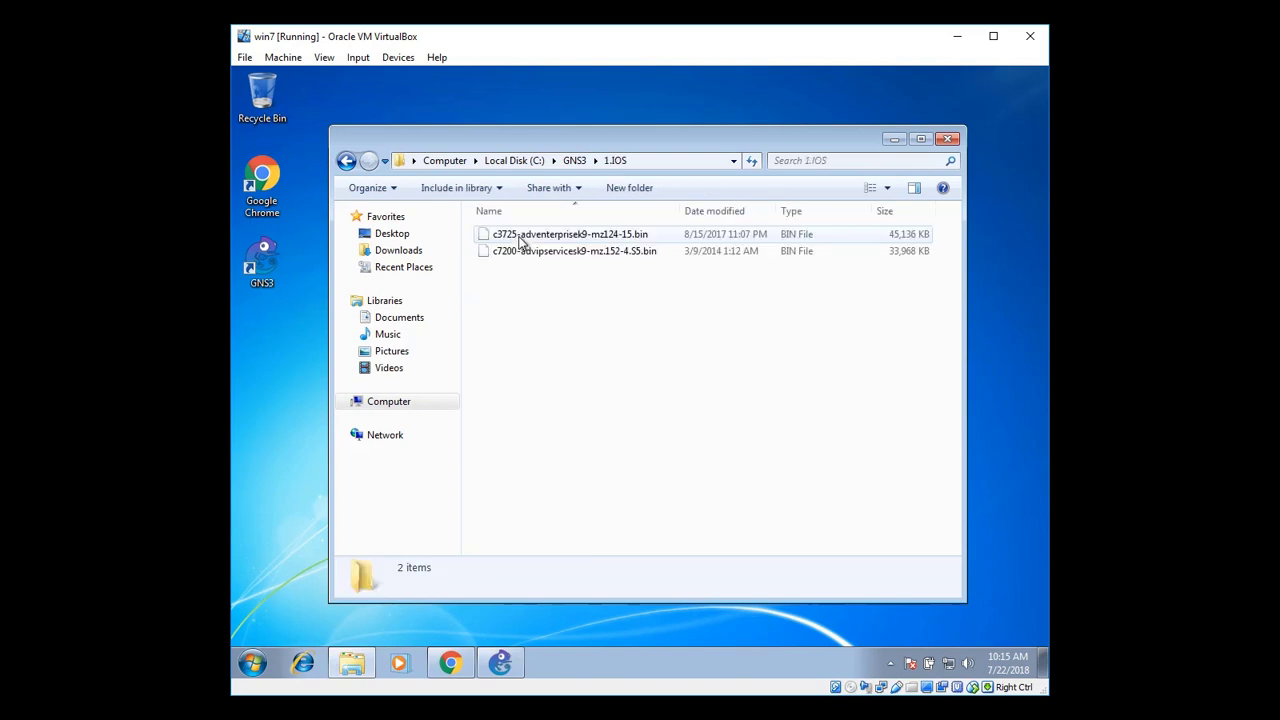
Copy both .bin router images onto the desktop and refresh it
drag(529, 285, 550, 243)
right_click(550, 243)
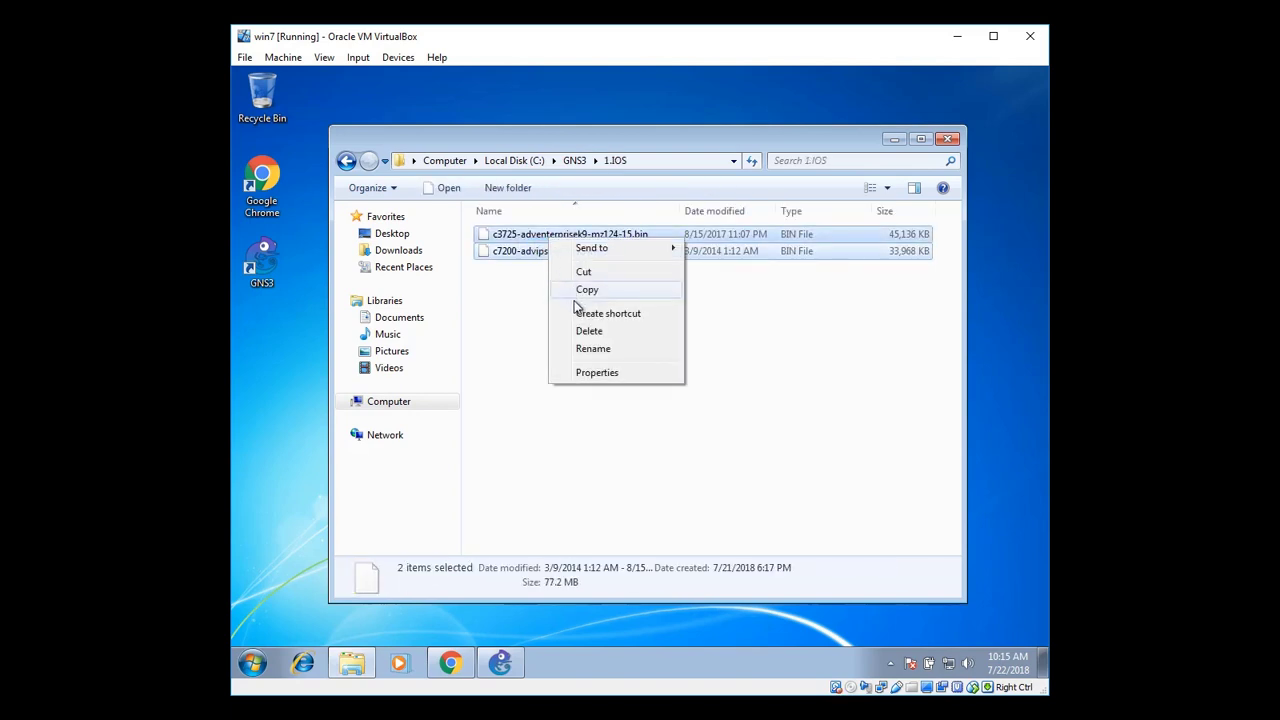
click(605, 291)
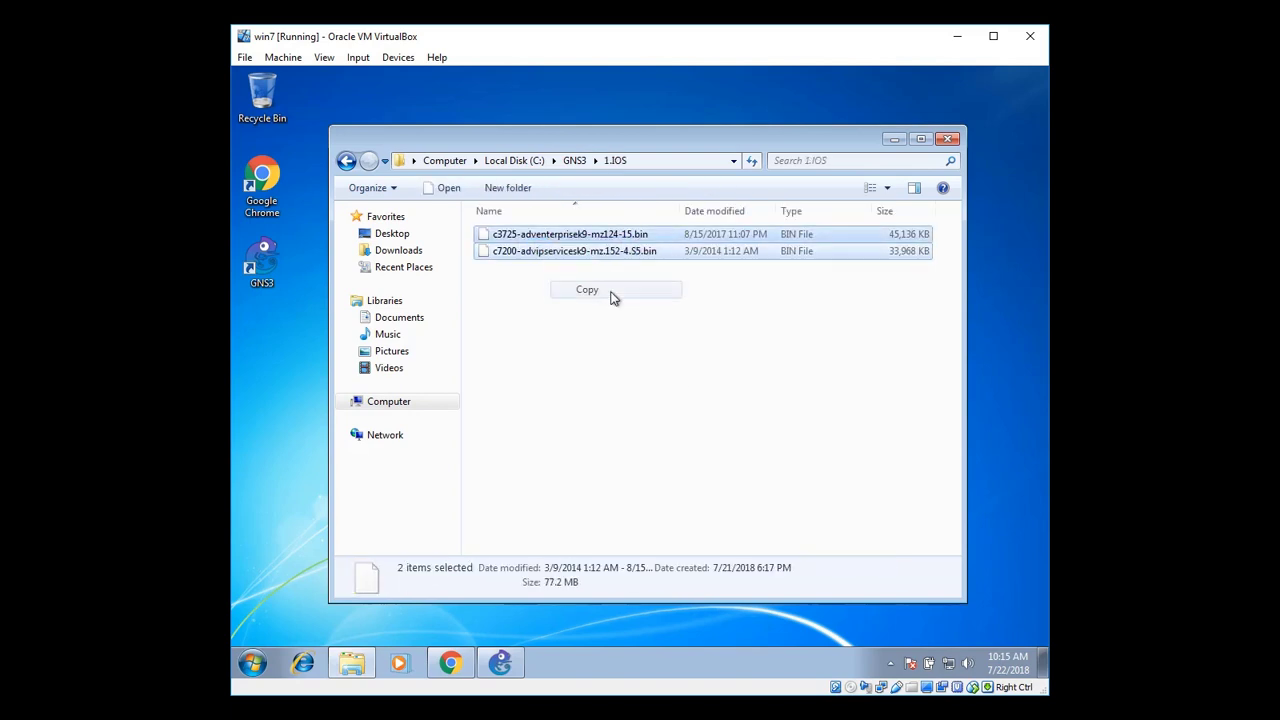
click(948, 139)
right_click(397, 284)
click(420, 350)
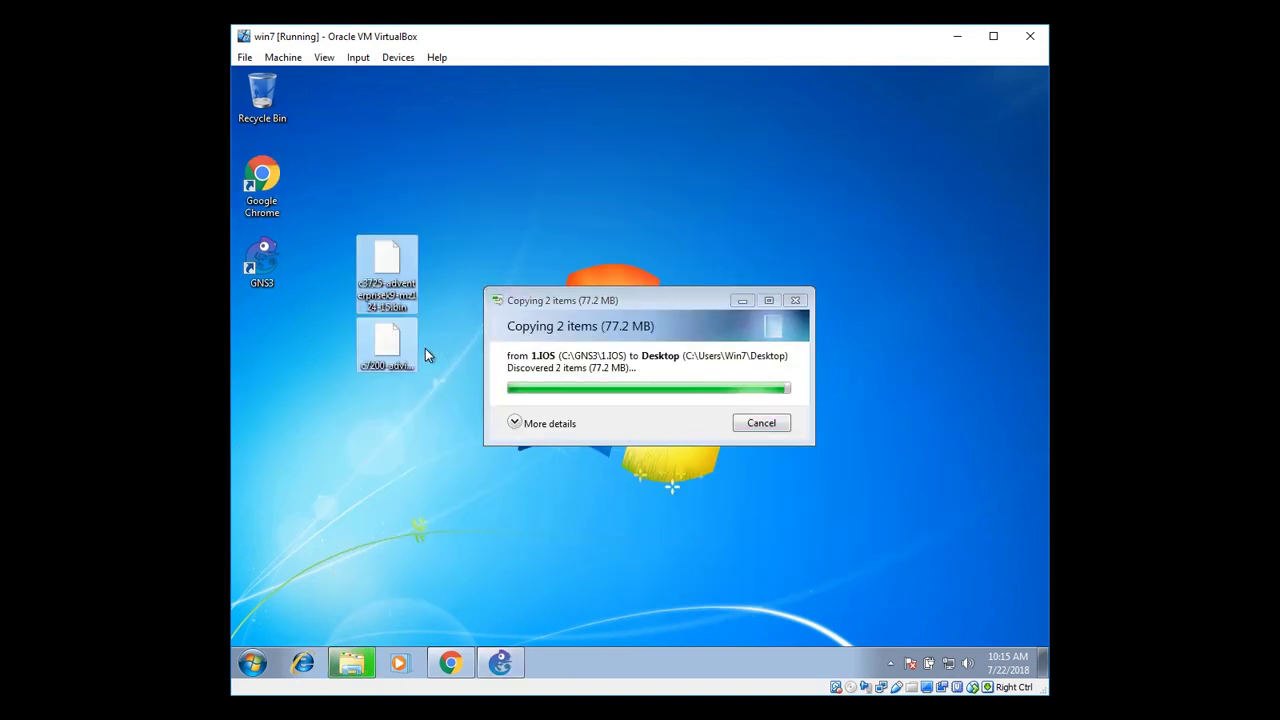
right_click(648, 197)
click(671, 243)
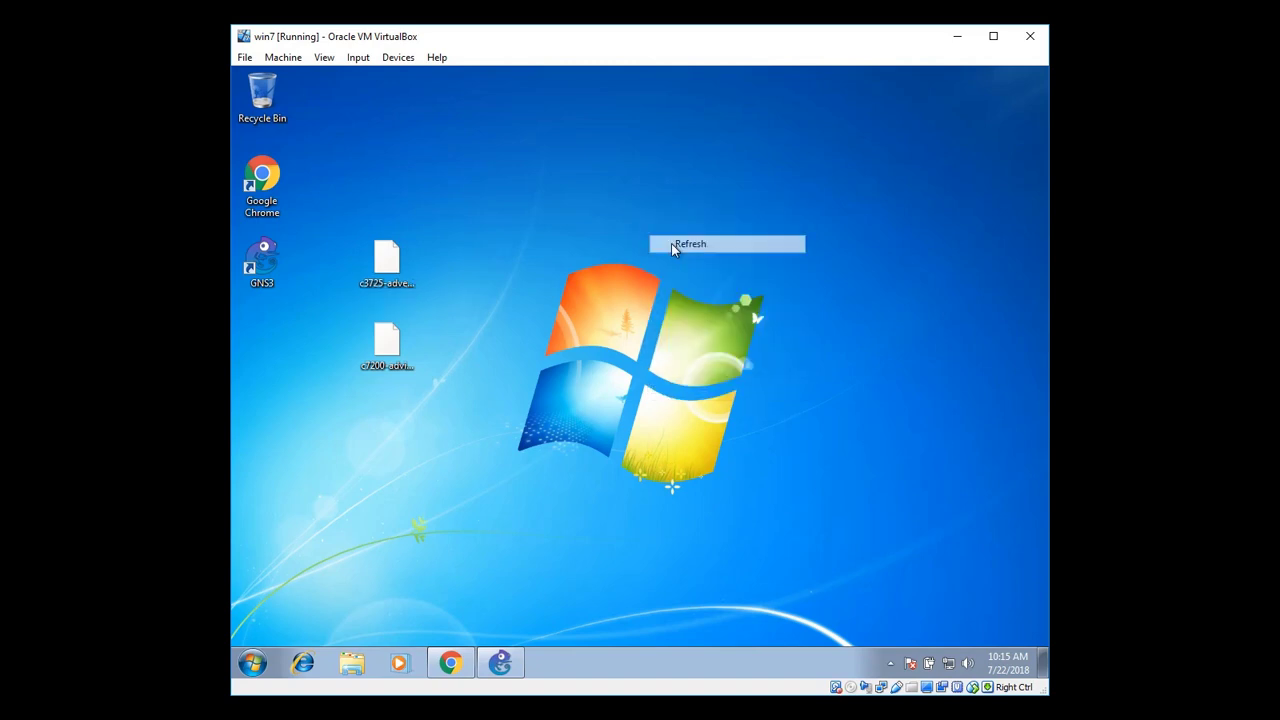
Start a new IOS router template under Preferences > Dynamips > IOS routers
click(497, 659)
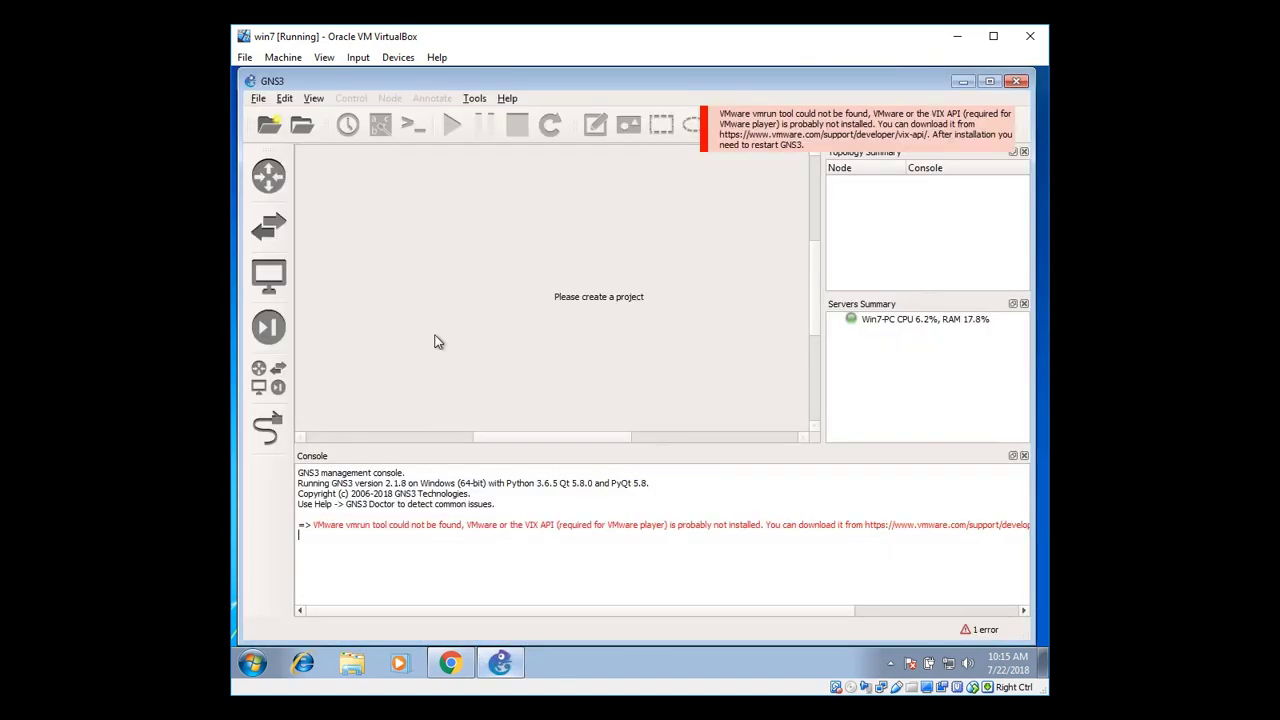
click(284, 101)
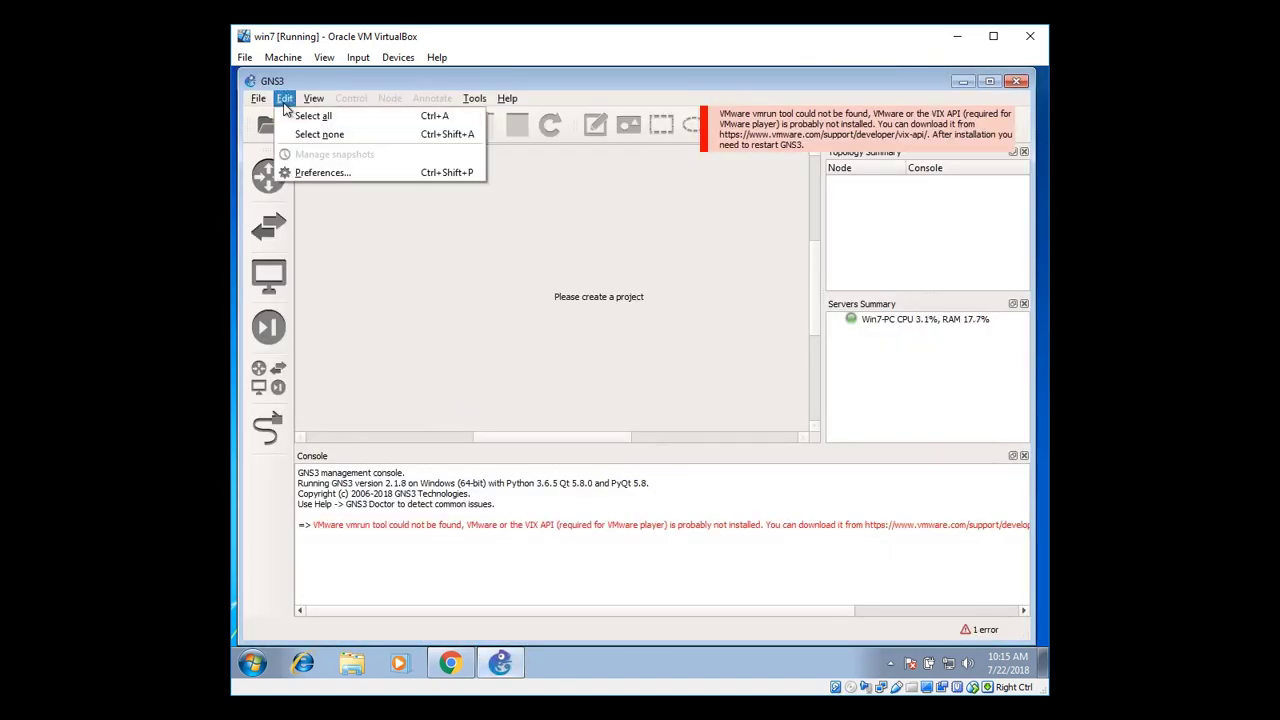
click(326, 172)
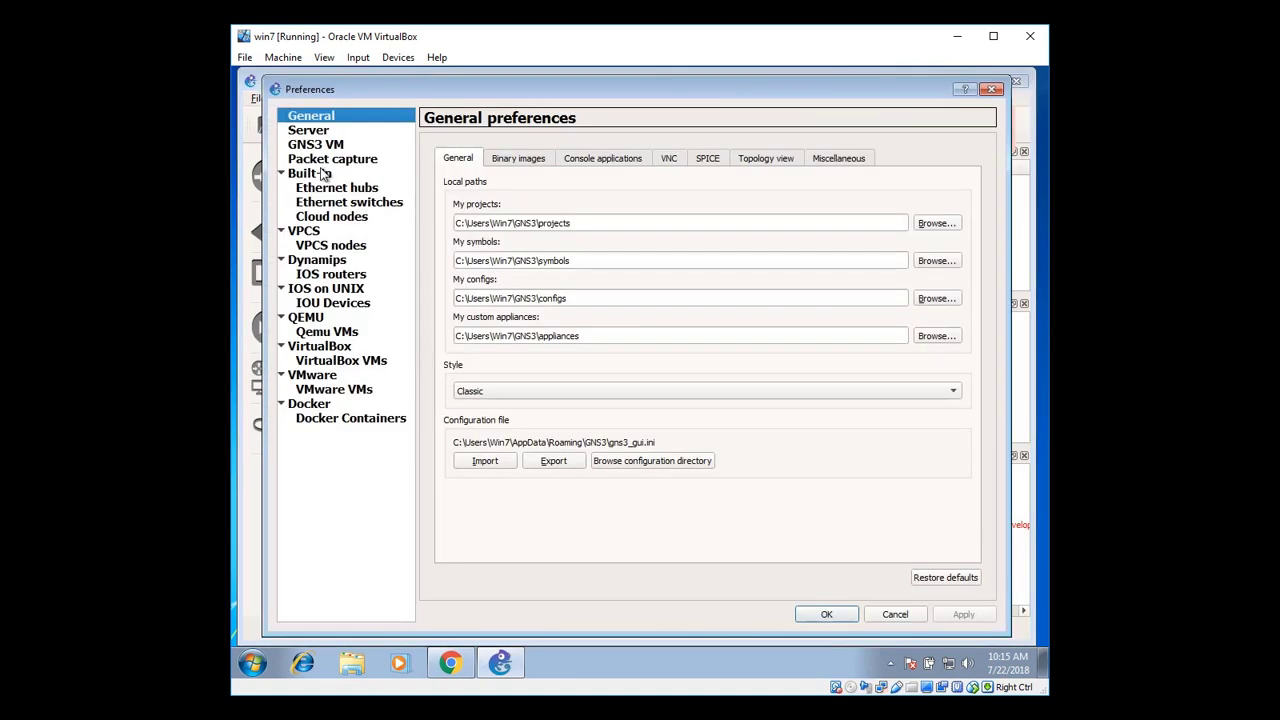
click(324, 276)
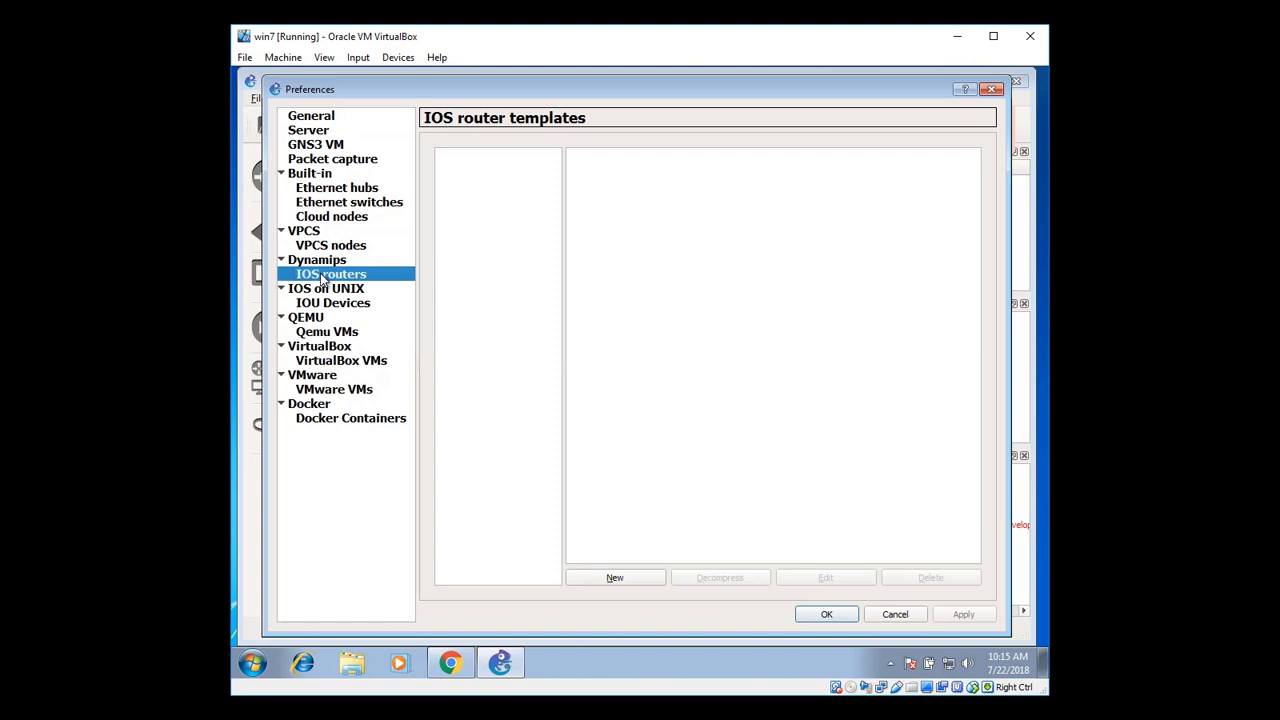
click(620, 579)
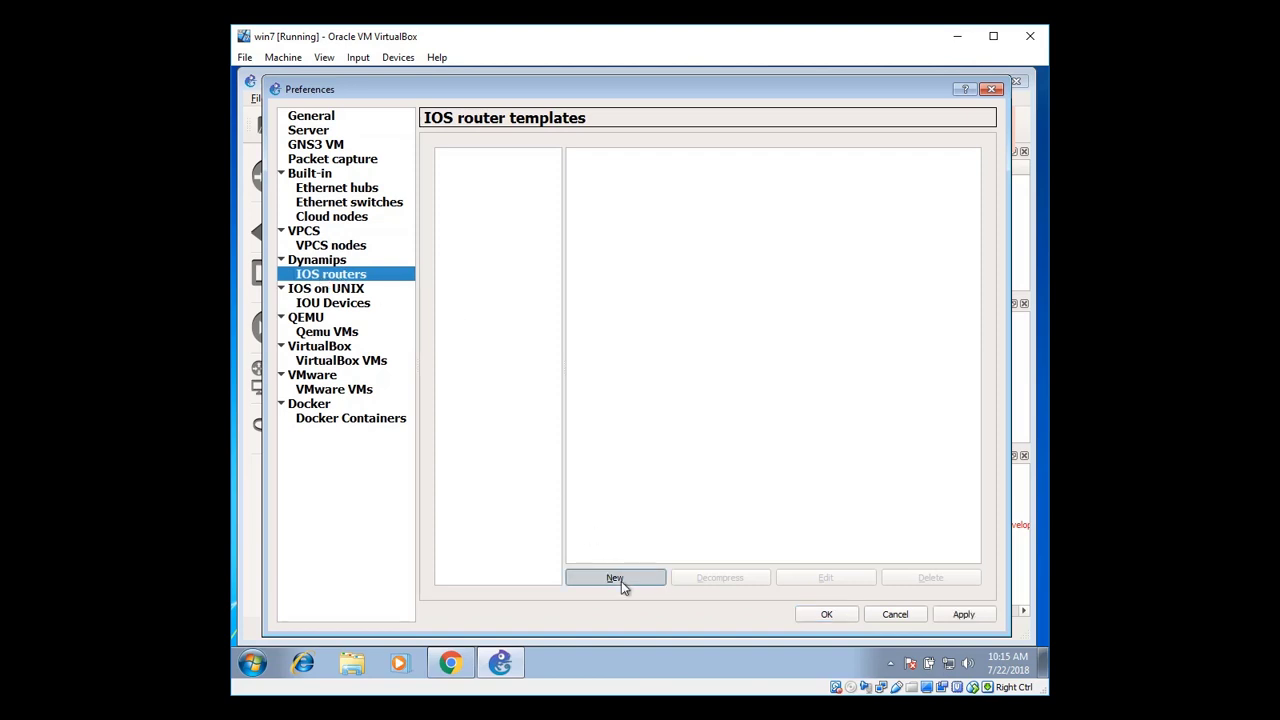
Pick c3725-adventerprisek9-mz124-15.bin from the Desktop as the IOS image
click(824, 301)
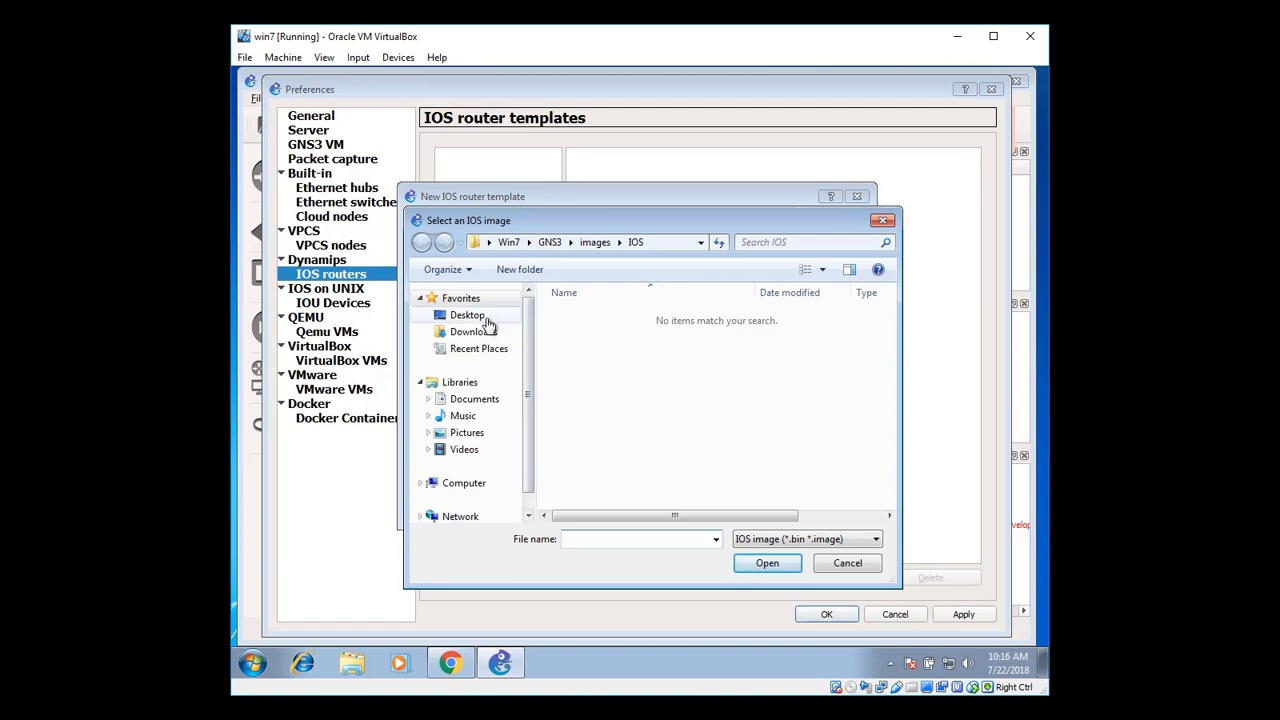
click(487, 318)
scroll(880, 403, down, 1)
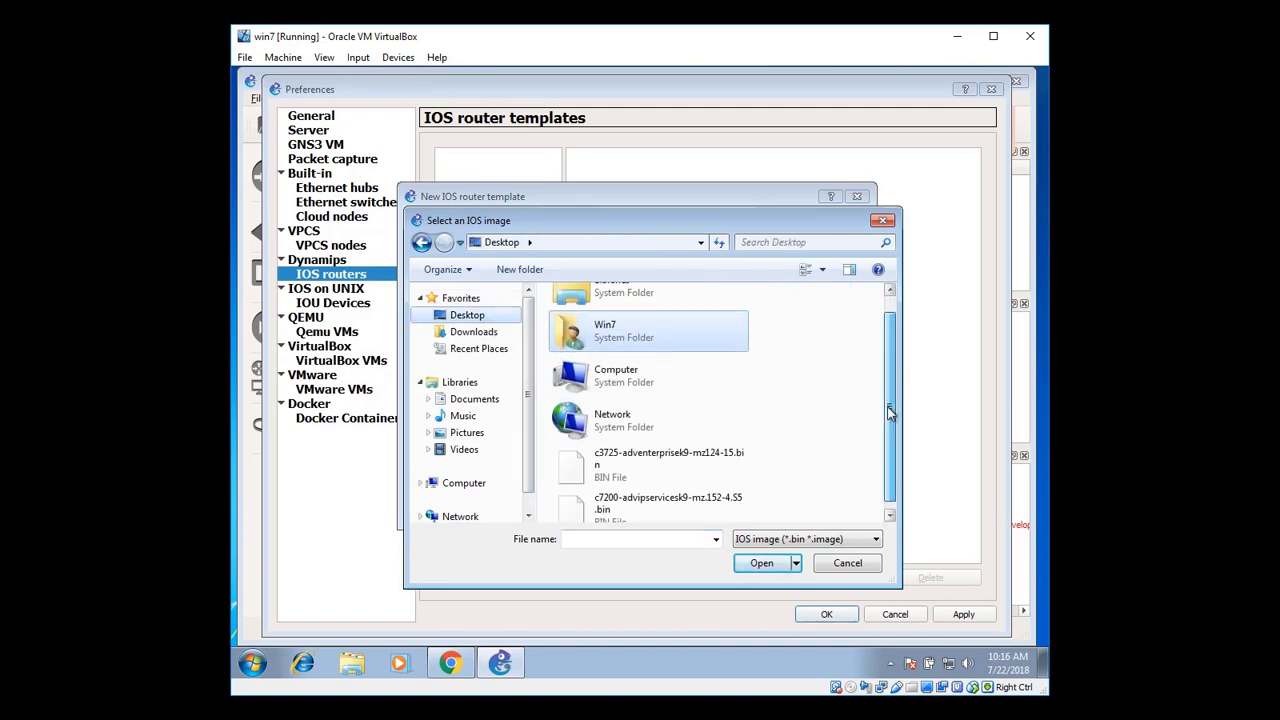
click(645, 454)
Use the decompressed c3725 image with default name, platform and 192 MB RAM
click(762, 563)
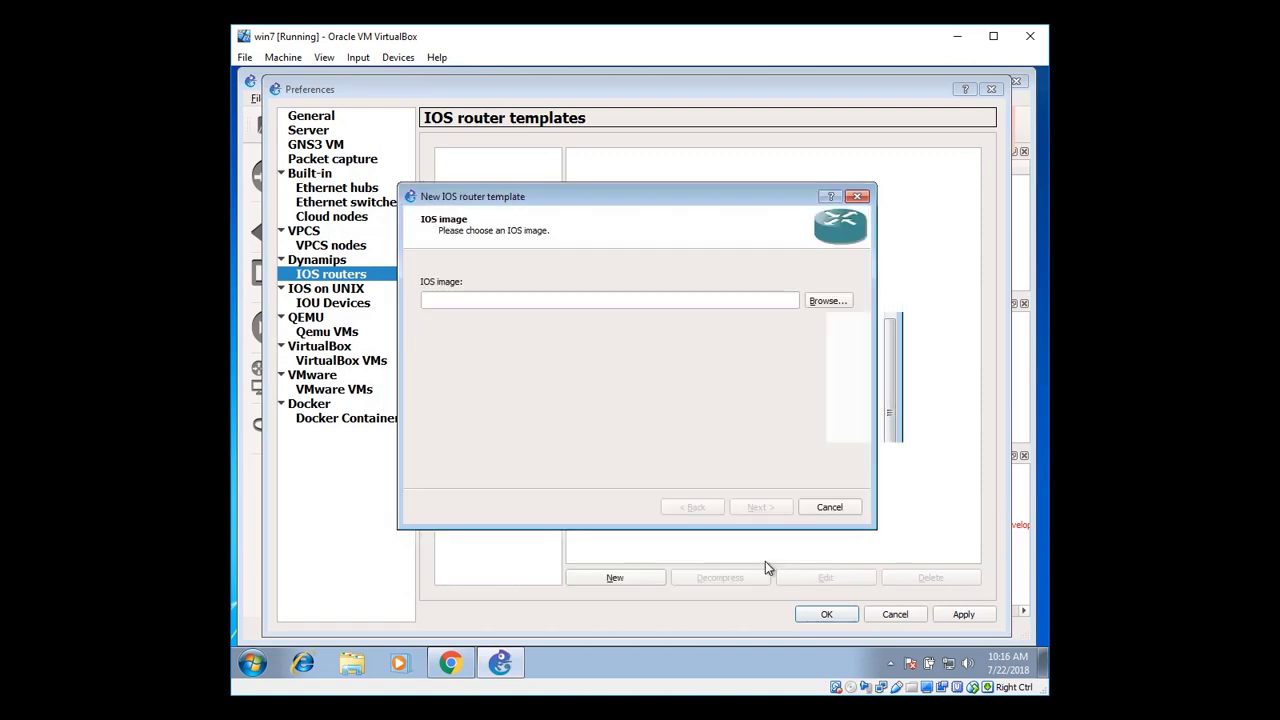
click(656, 381)
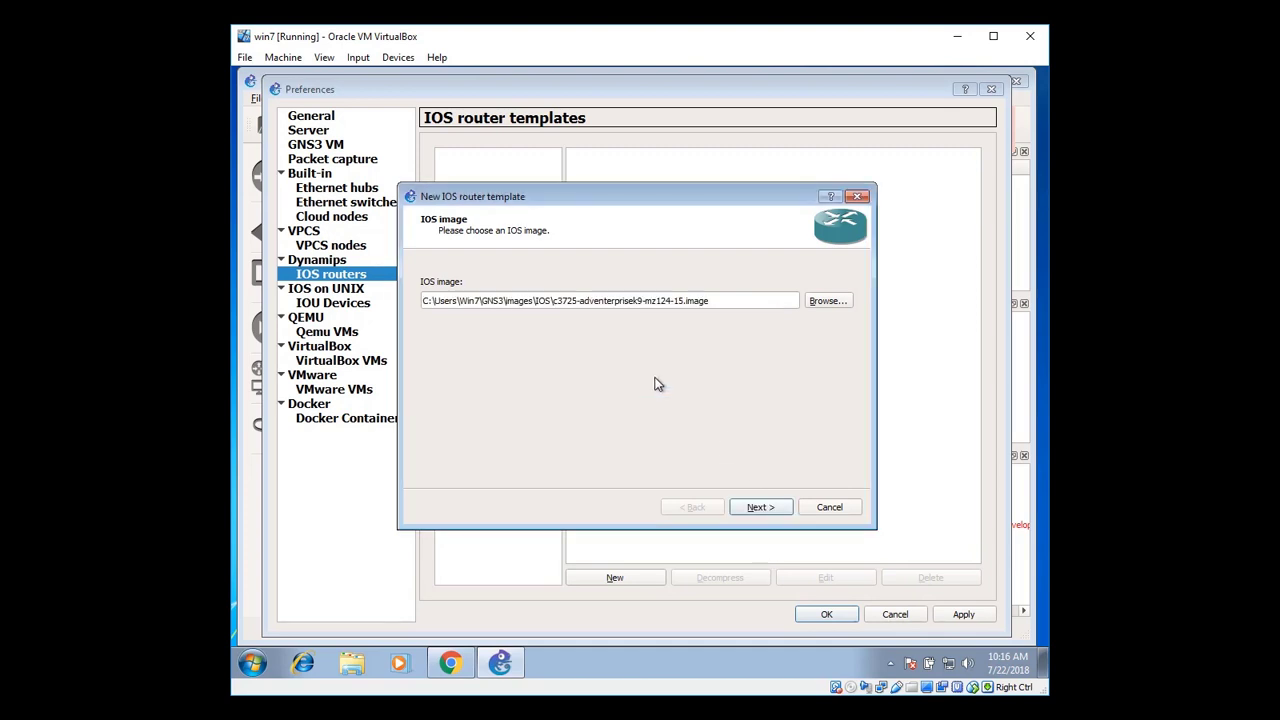
click(752, 508)
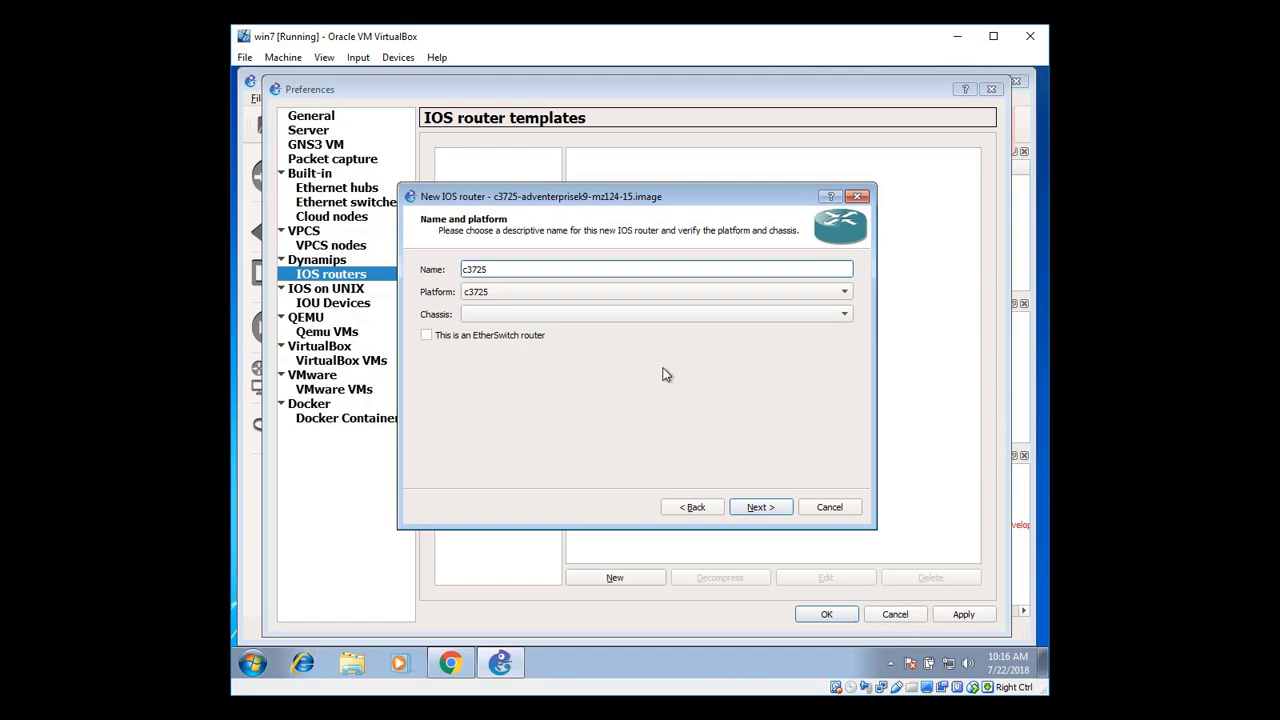
click(770, 509)
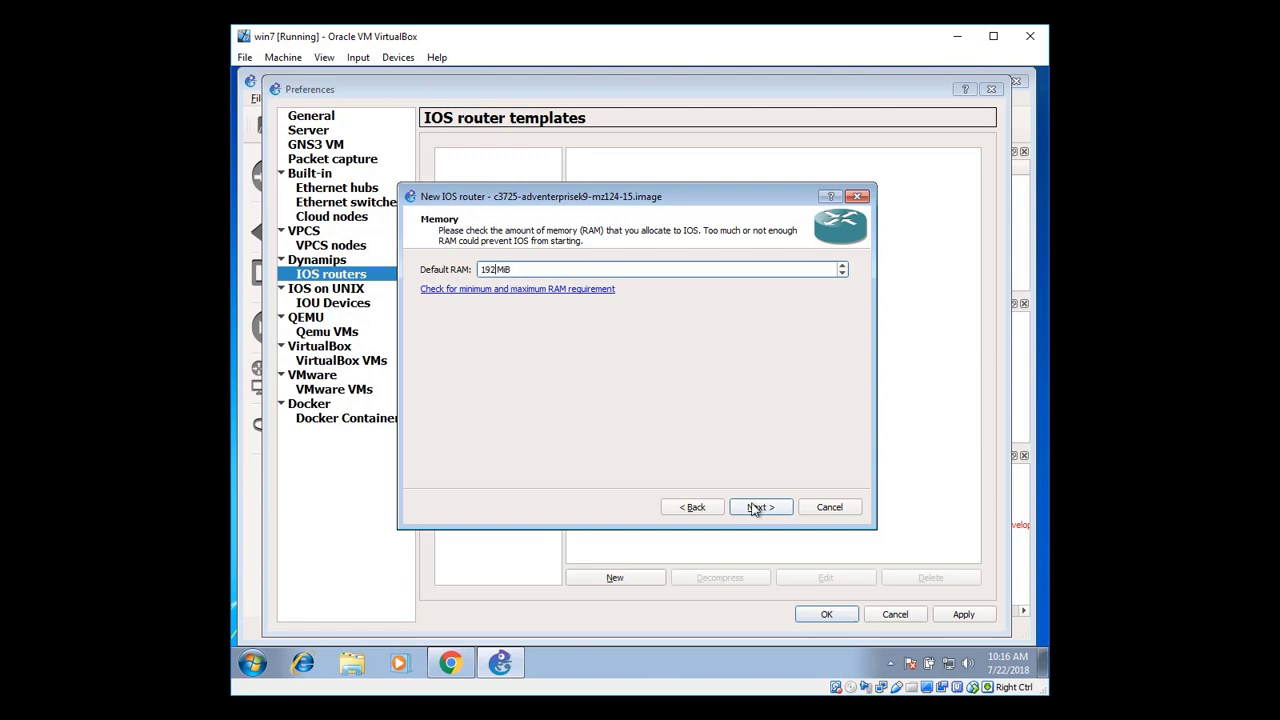
click(757, 508)
Fit NM-1FE-TX adapters in slots 1 and 2 and skip the WIC modules
click(503, 297)
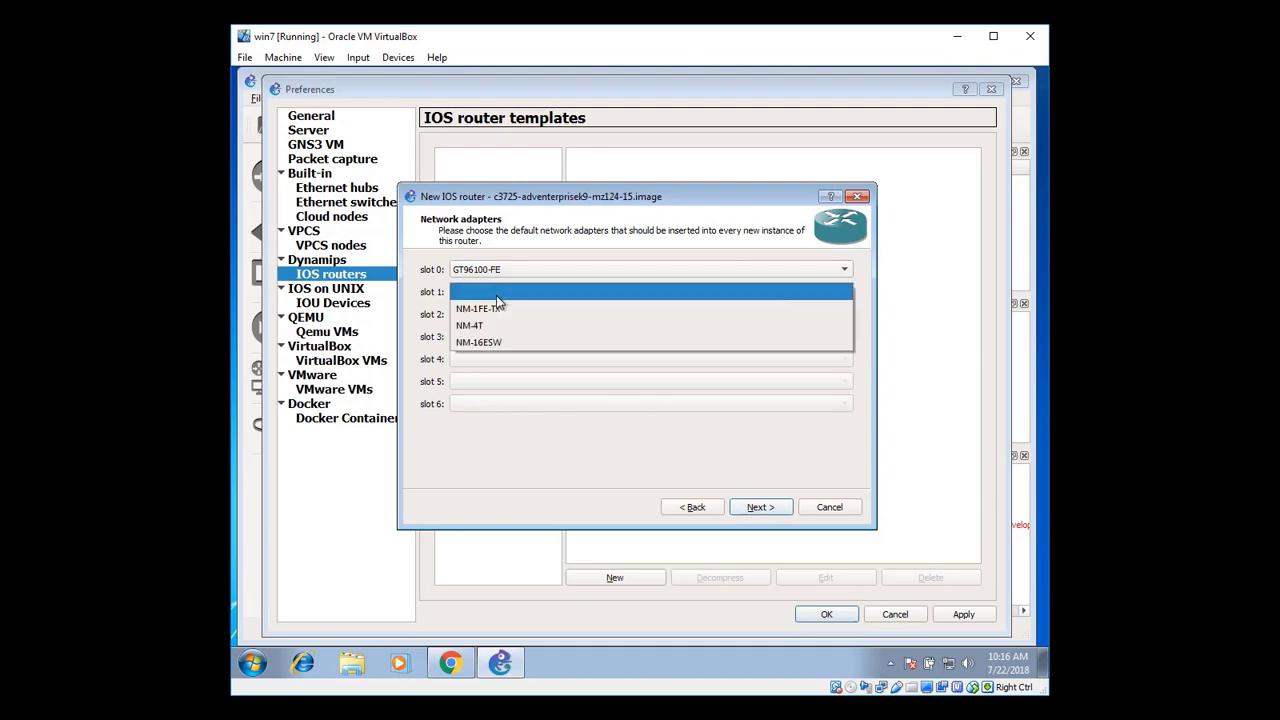
click(500, 310)
click(521, 316)
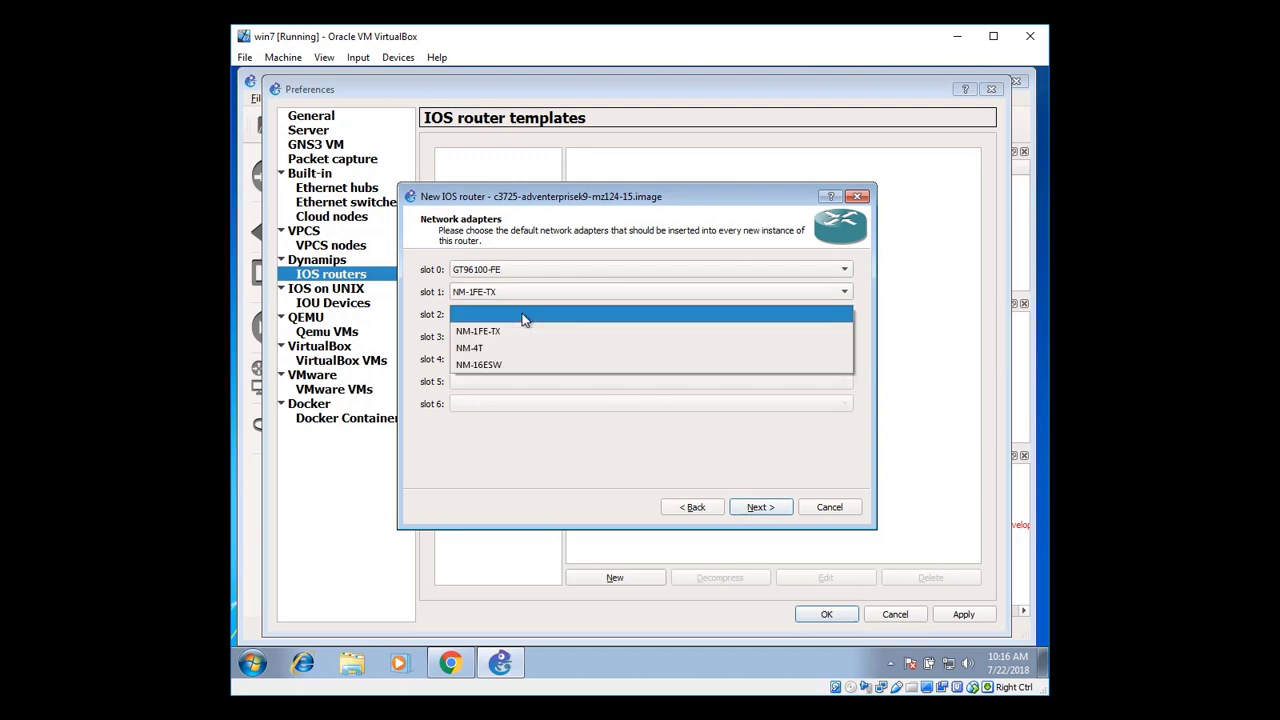
click(524, 331)
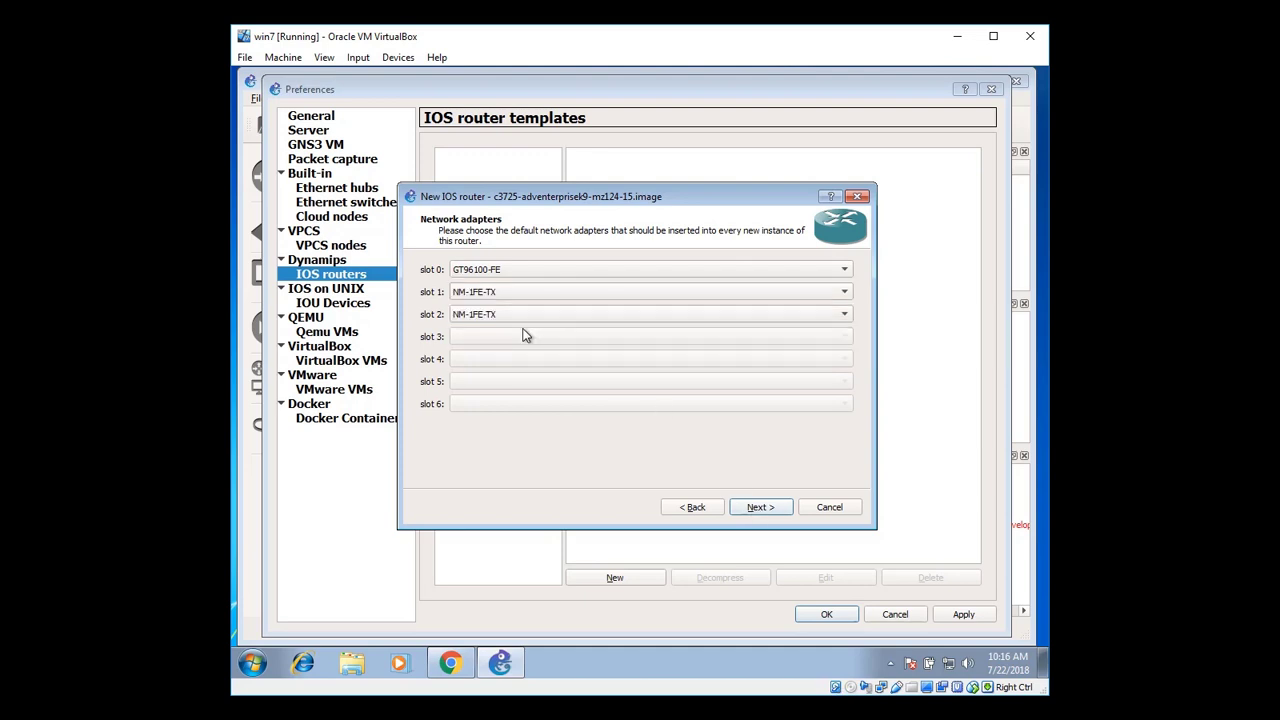
click(774, 510)
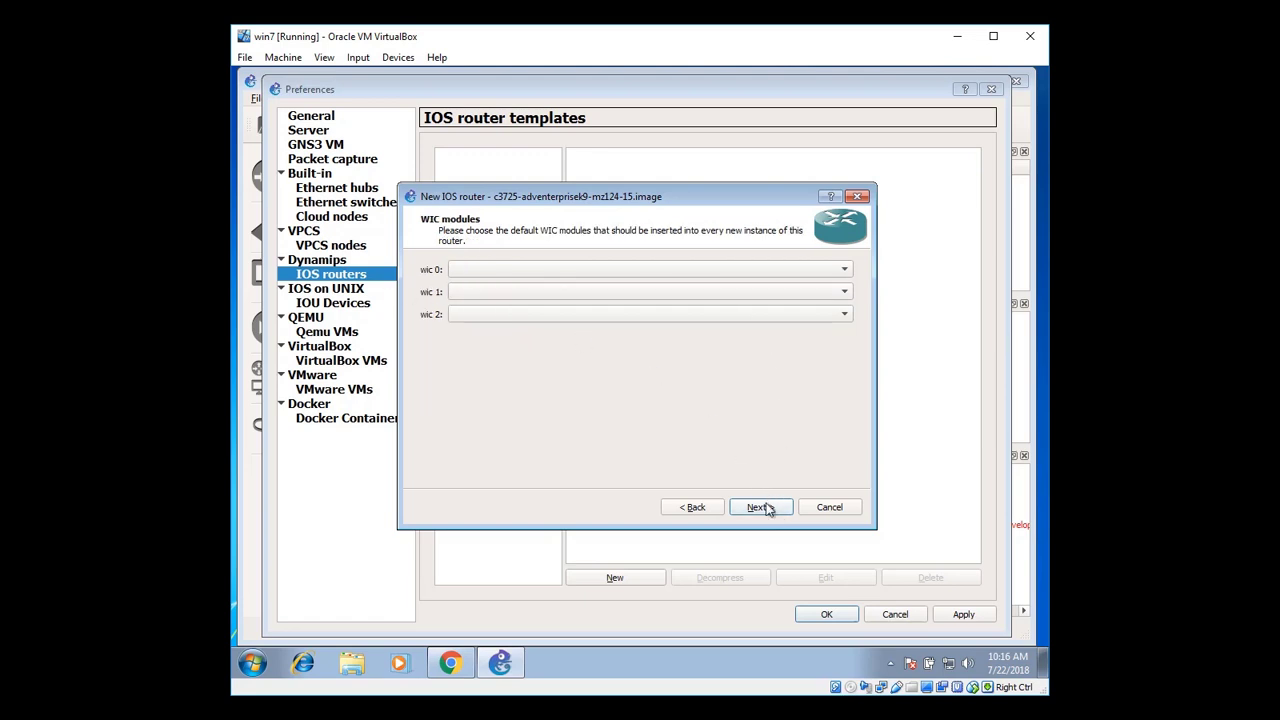
click(763, 509)
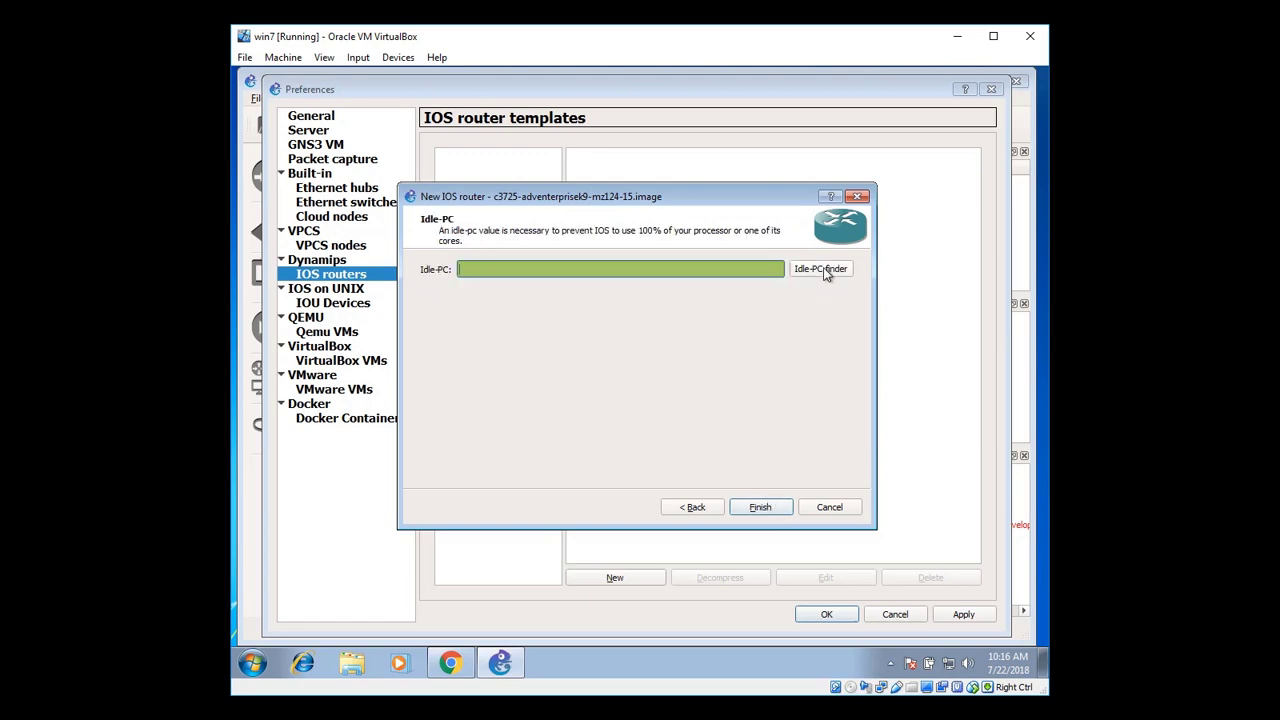
Compute Idle-PC value 0x60bf8ba0, finish the c3725 template and apply it in Preferences
click(823, 273)
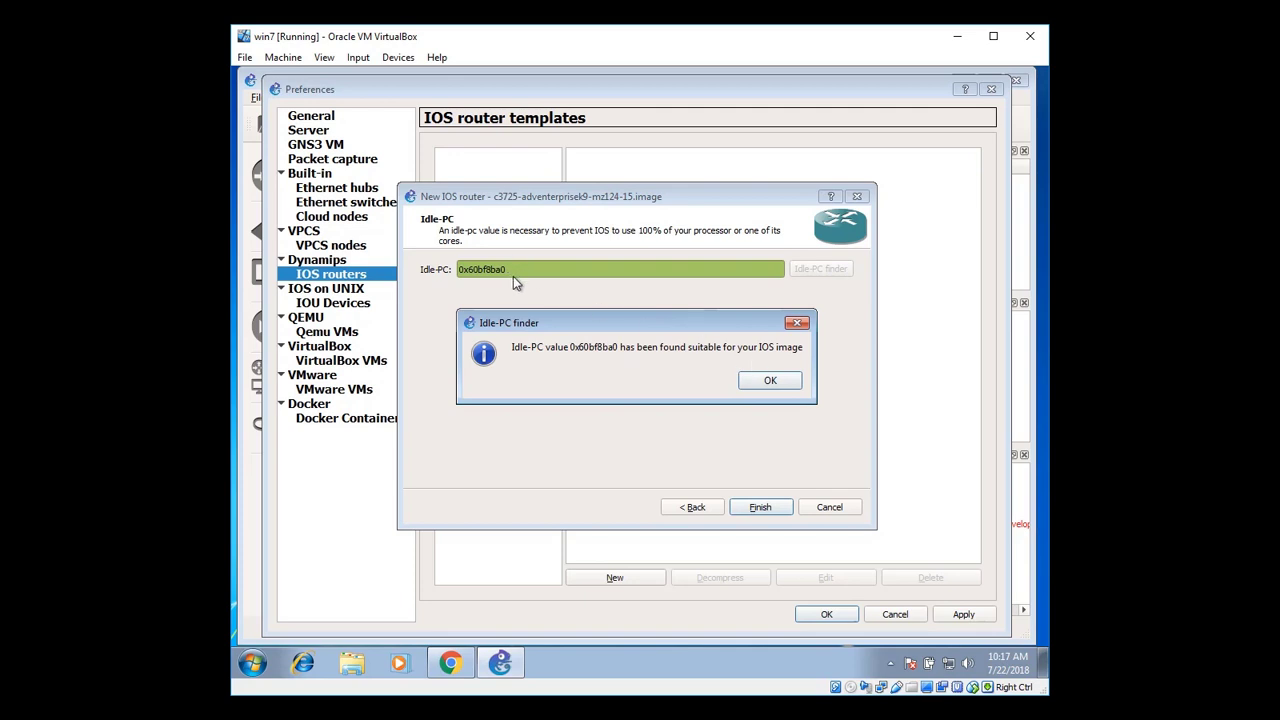
click(750, 386)
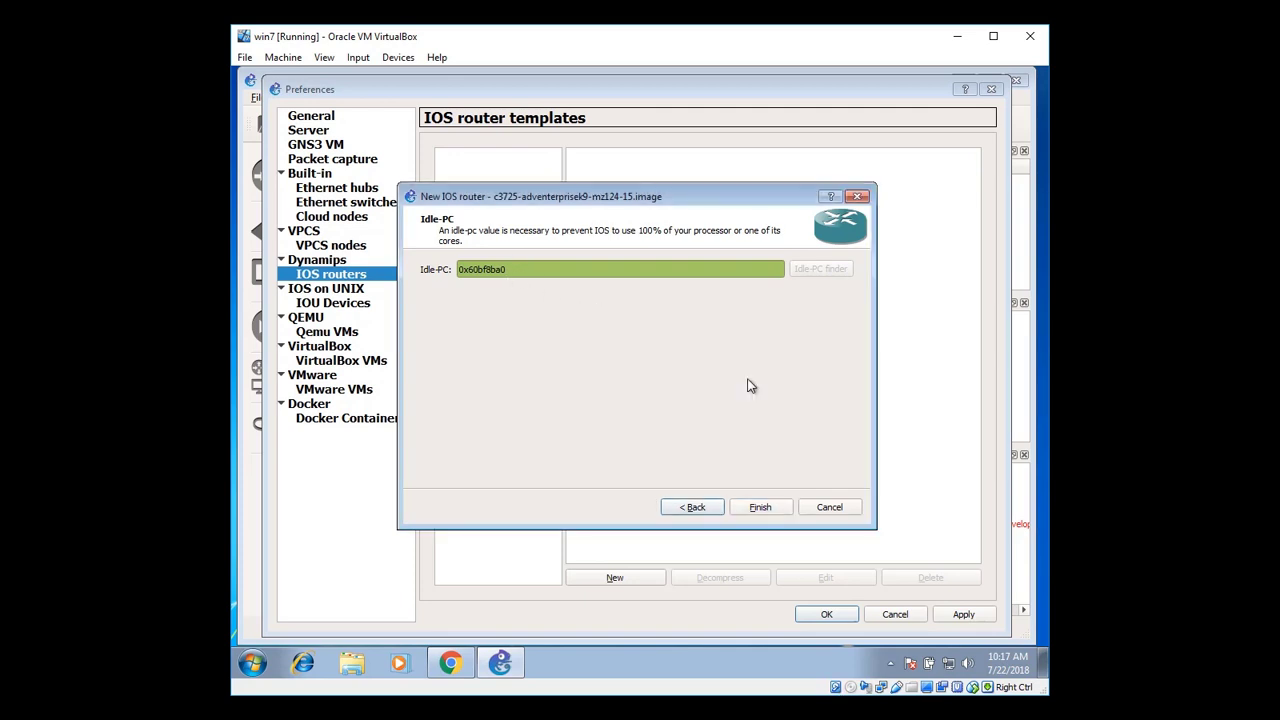
click(760, 507)
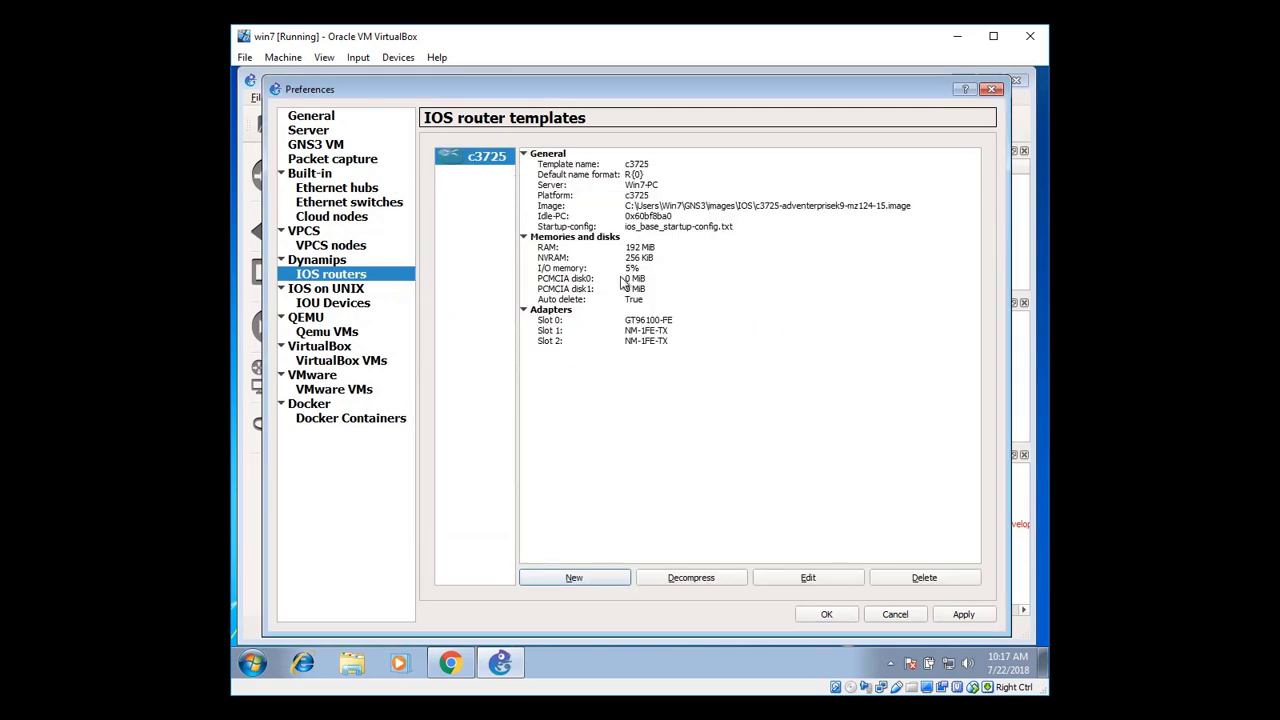
click(948, 617)
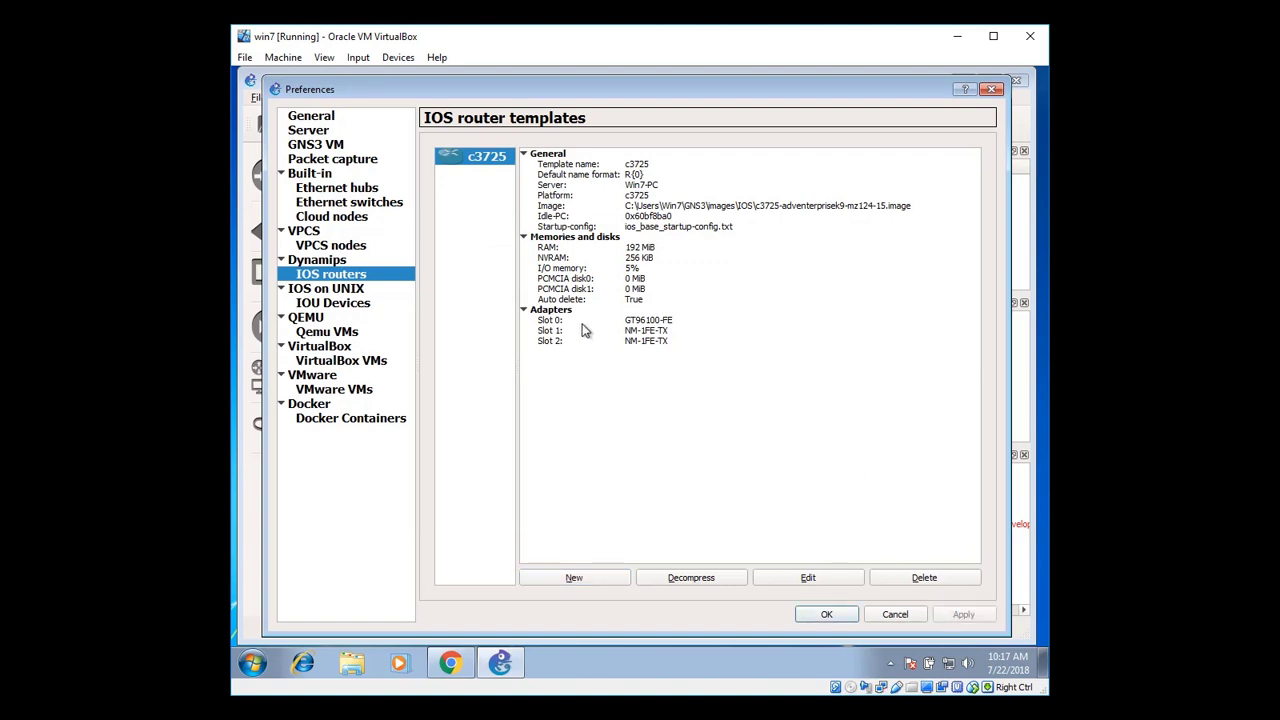
click(828, 615)
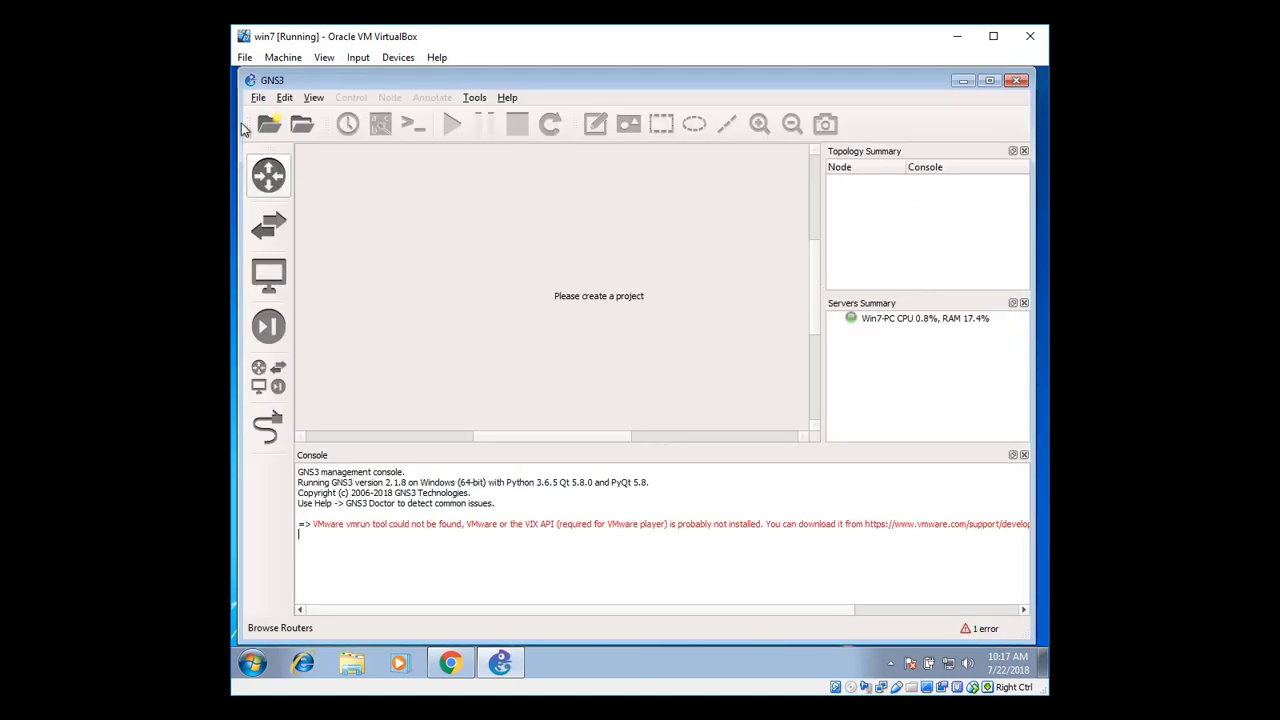
Create a new blank project named 'New Lab'
click(258, 97)
click(296, 118)
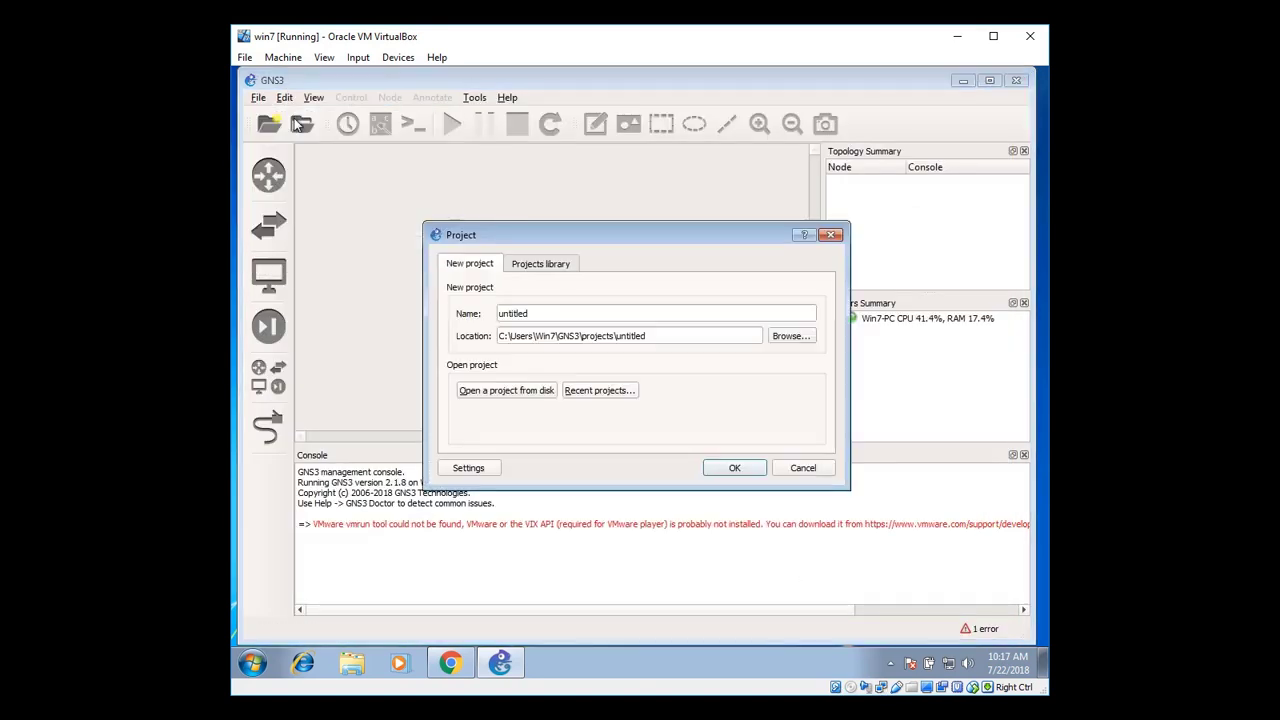
double_click(500, 314)
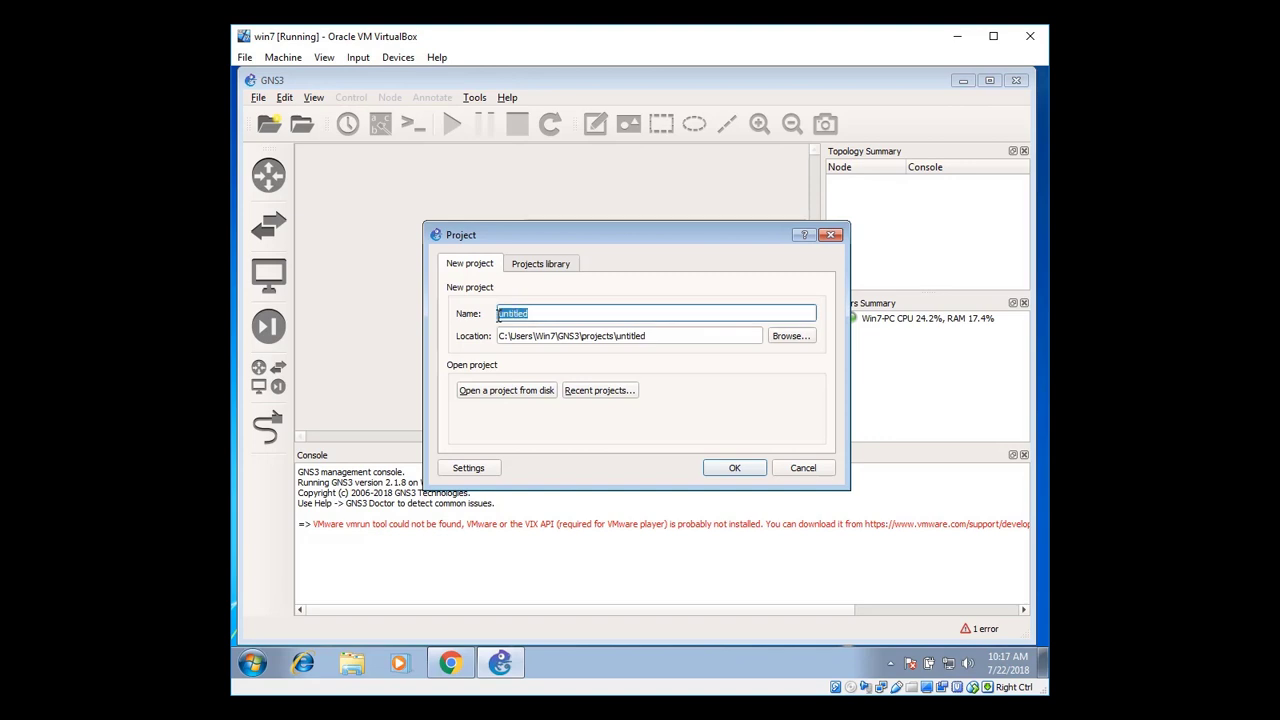
text(Ne)
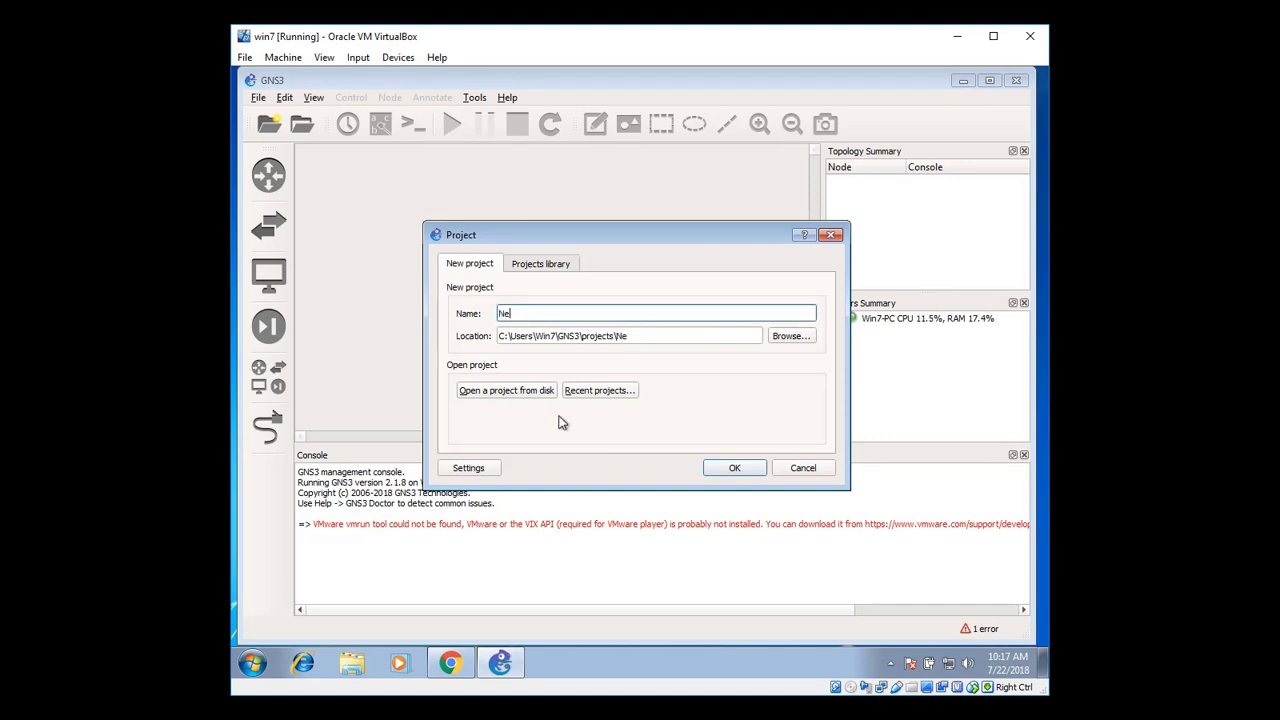
text(w Lab)
click(735, 468)
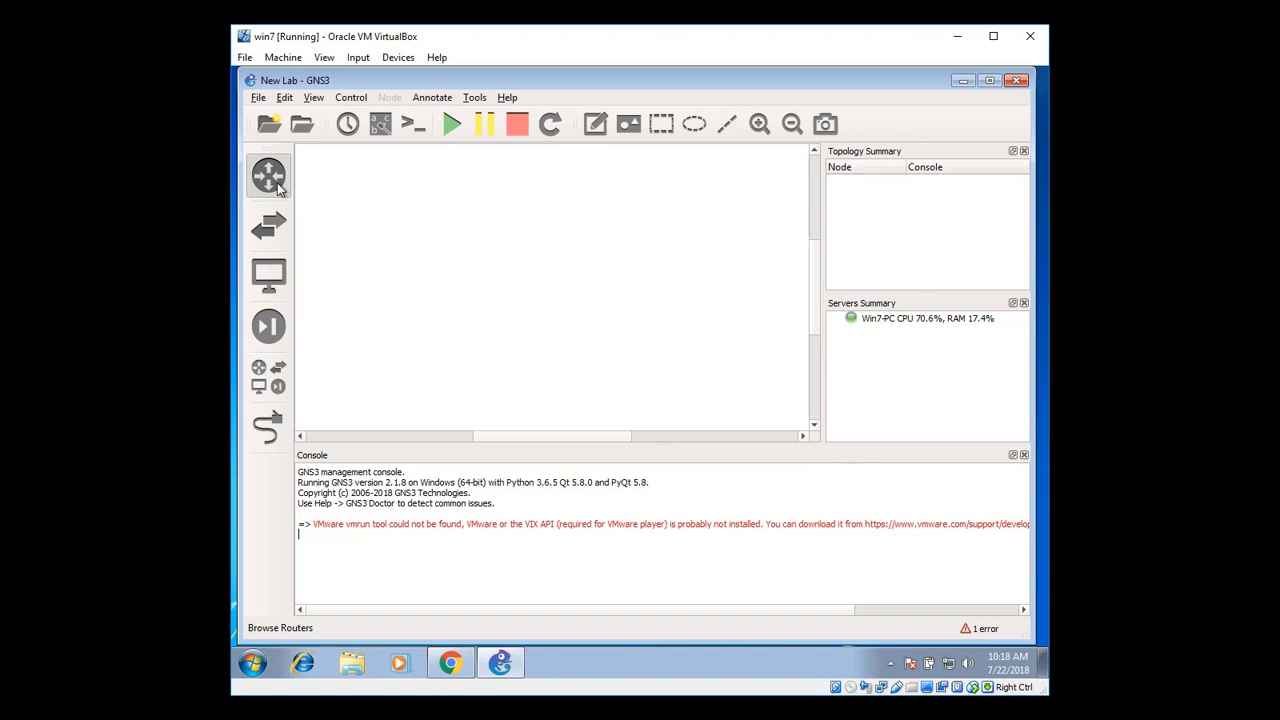
Place two c3725 routers, R1 and R2, from the installed appliances onto the canvas
click(278, 188)
click(362, 171)
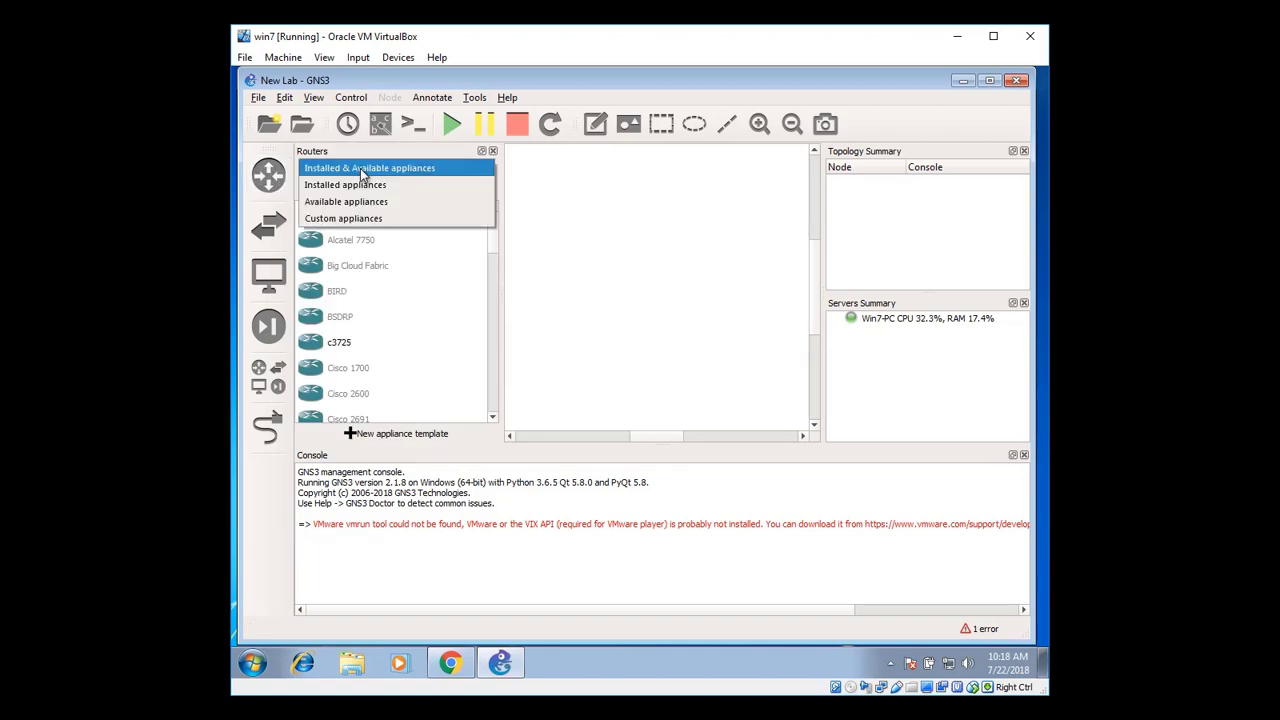
click(400, 190)
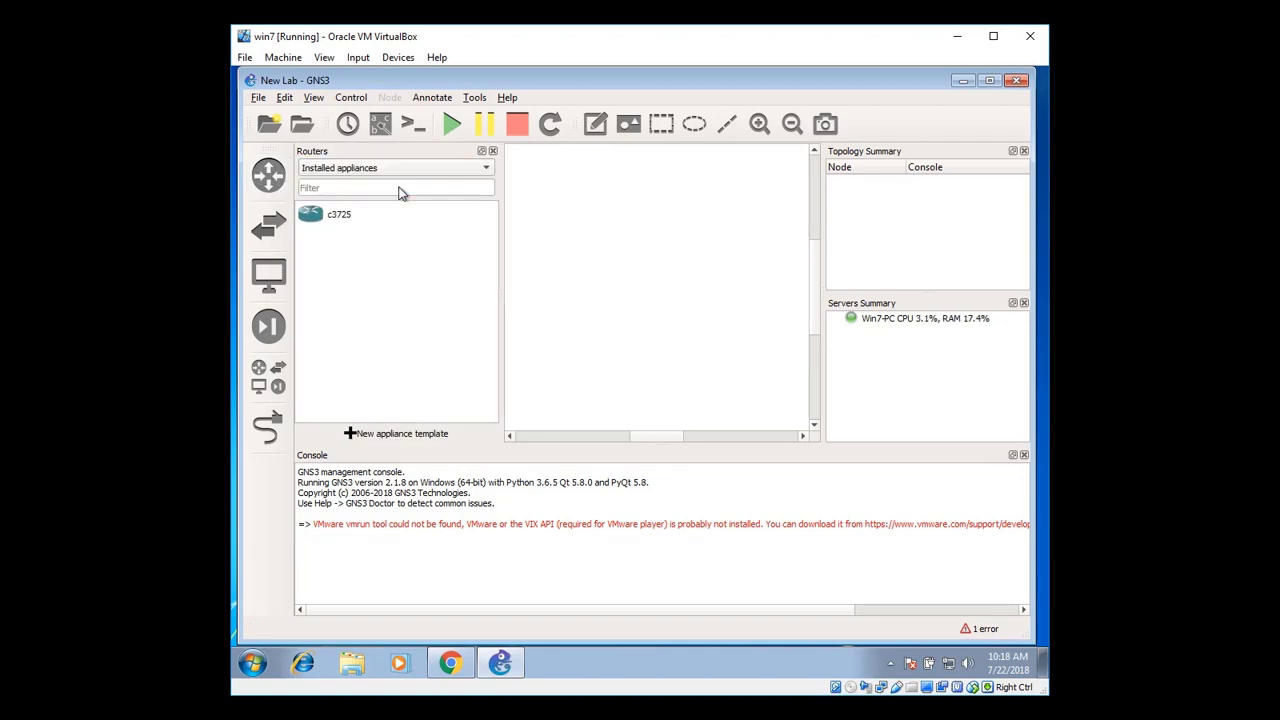
drag(352, 216, 660, 228)
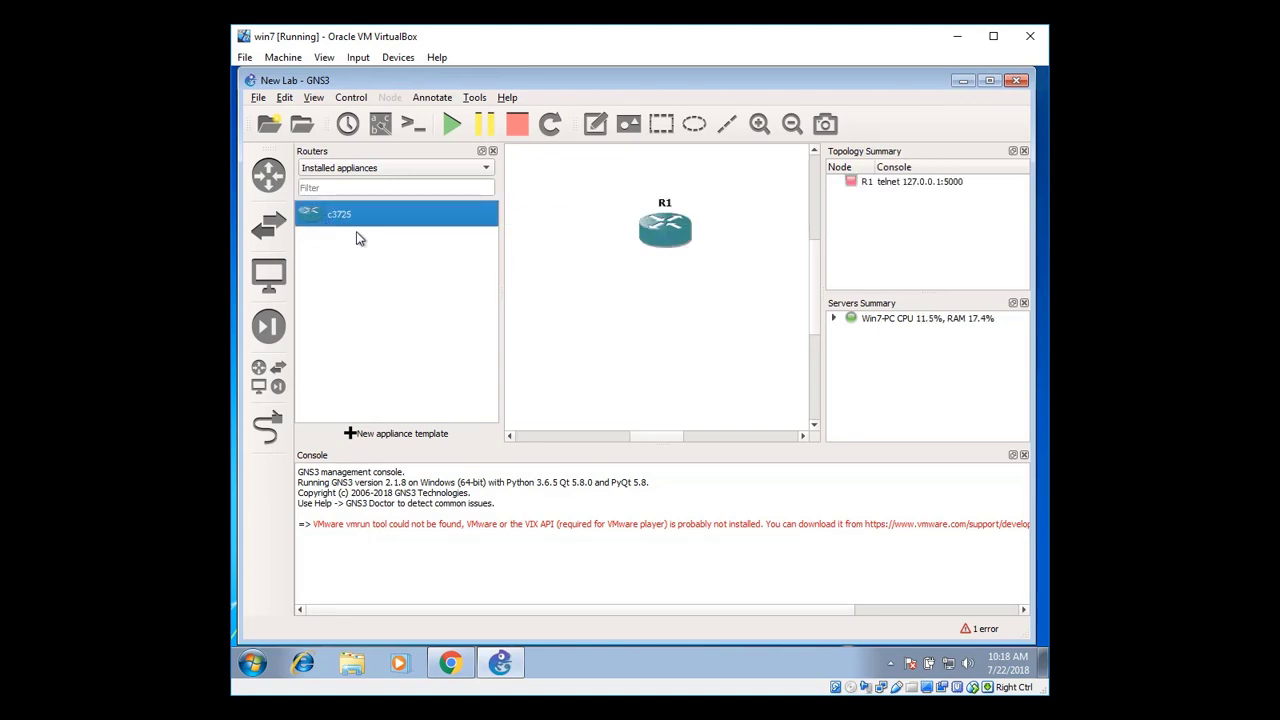
drag(320, 217, 600, 350)
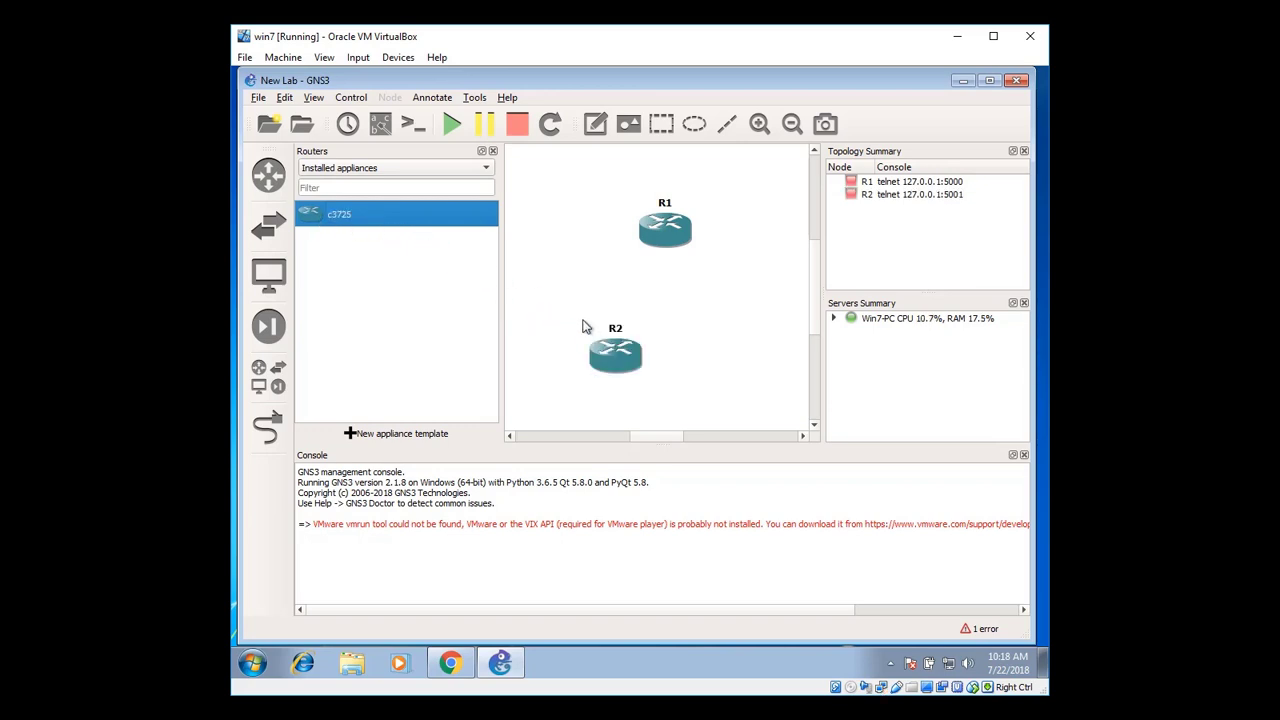
Line R1 and R2 up side by side and move their name labels onto them
click(493, 151)
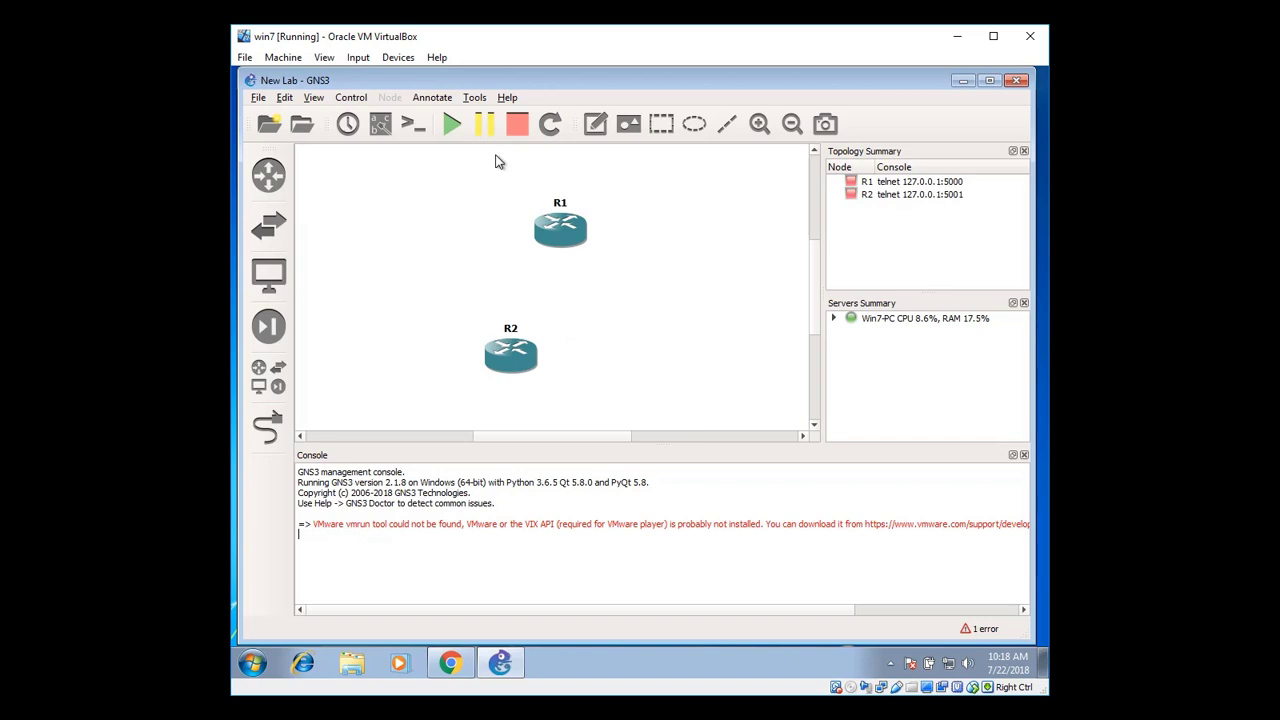
drag(517, 362, 654, 261)
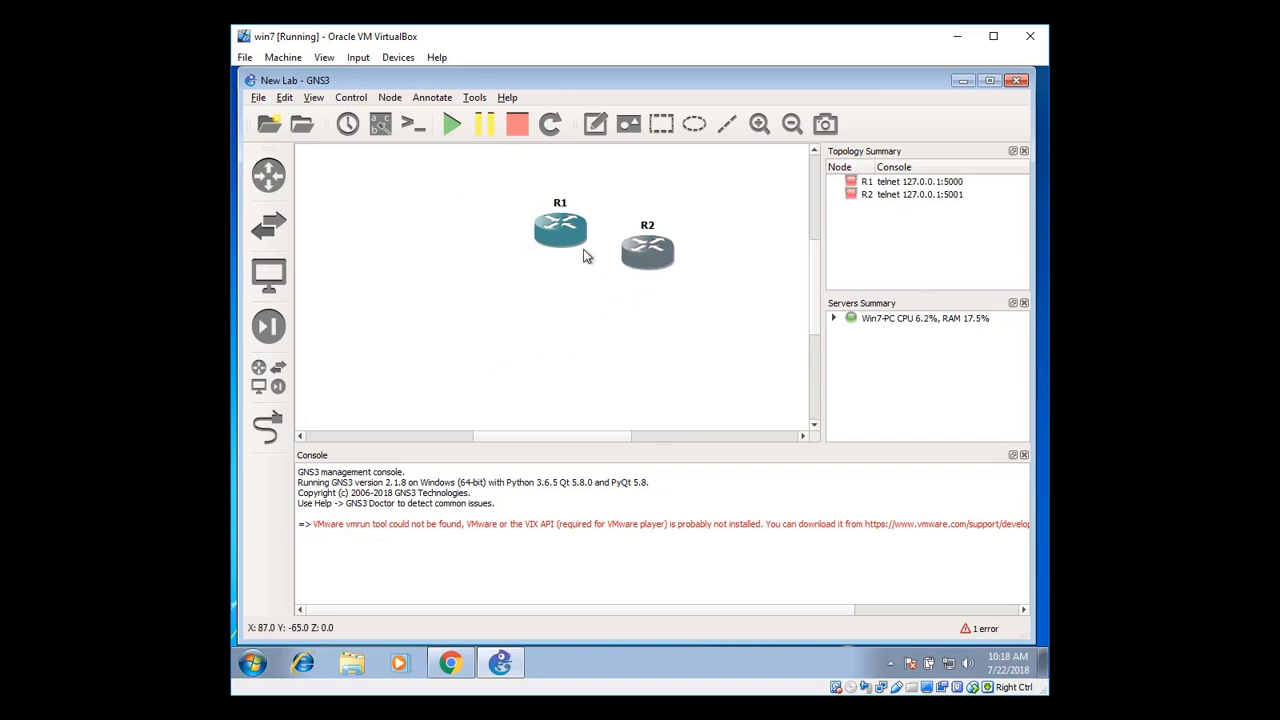
drag(560, 244, 465, 249)
drag(434, 184, 650, 225)
drag(649, 225, 648, 262)
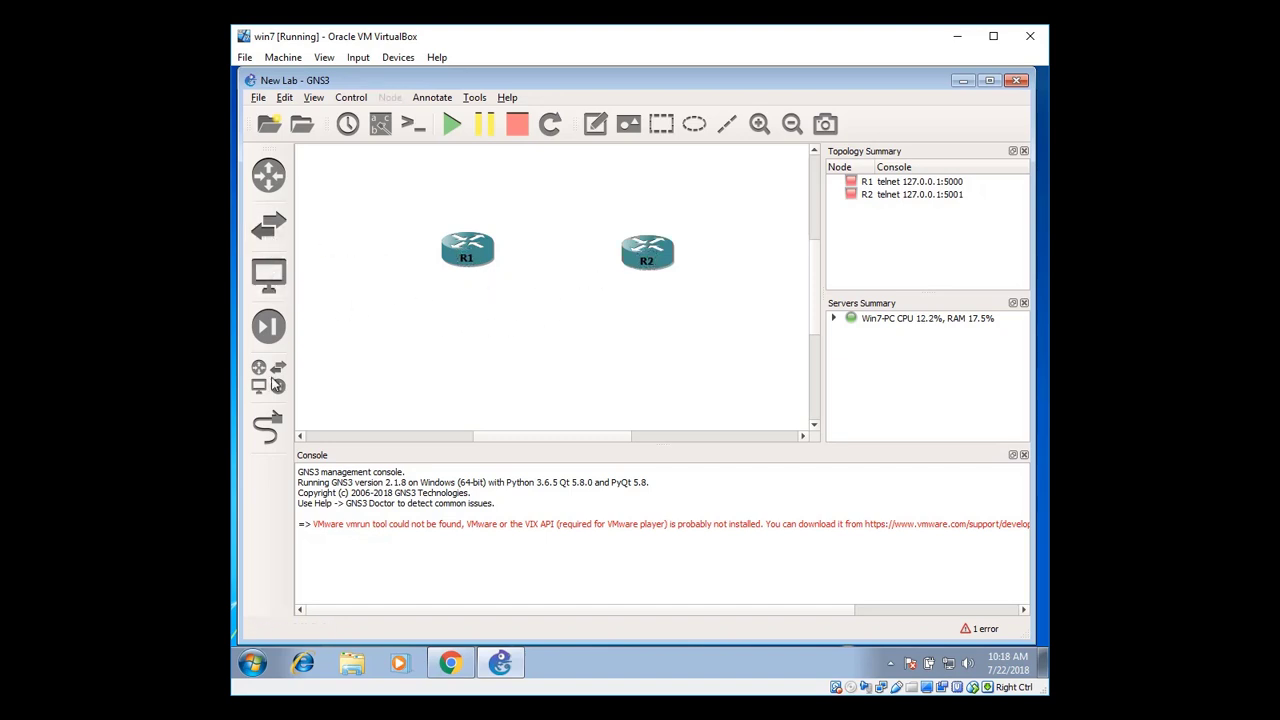
Link R1's FastEthernet0/0 to R2's FastEthernet0/0
click(268, 433)
click(489, 249)
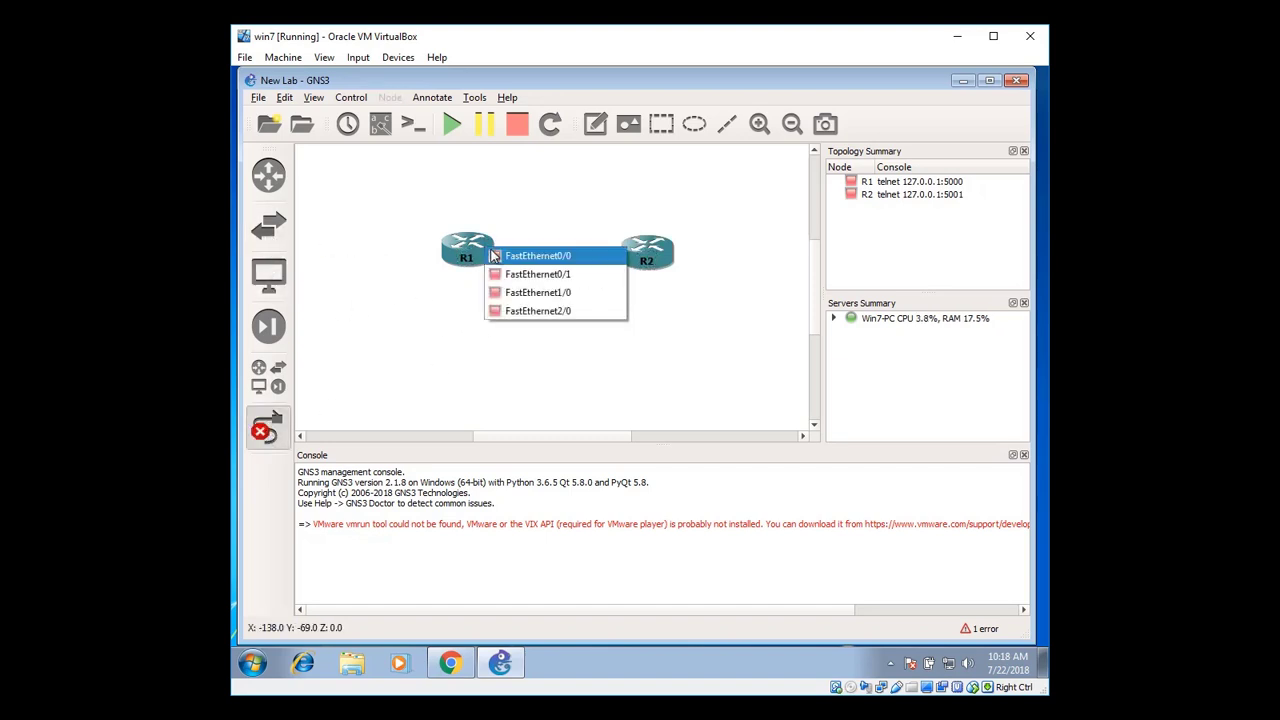
click(530, 253)
click(624, 251)
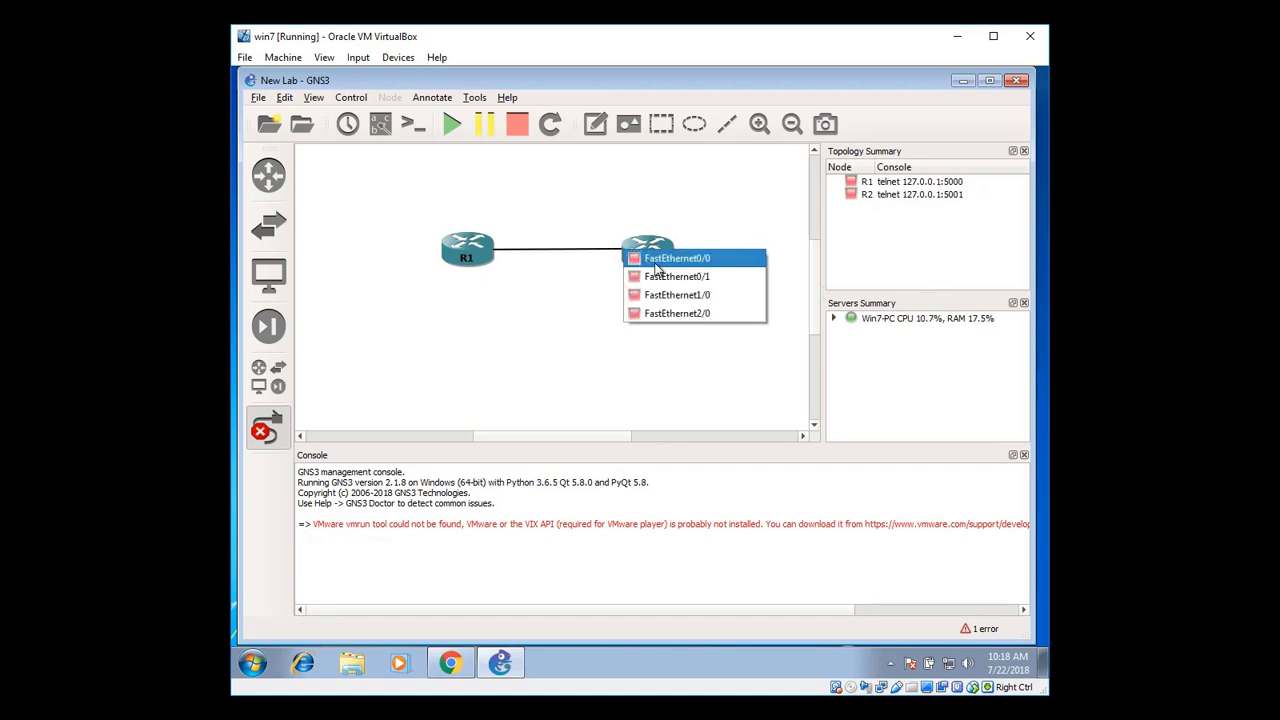
click(572, 347)
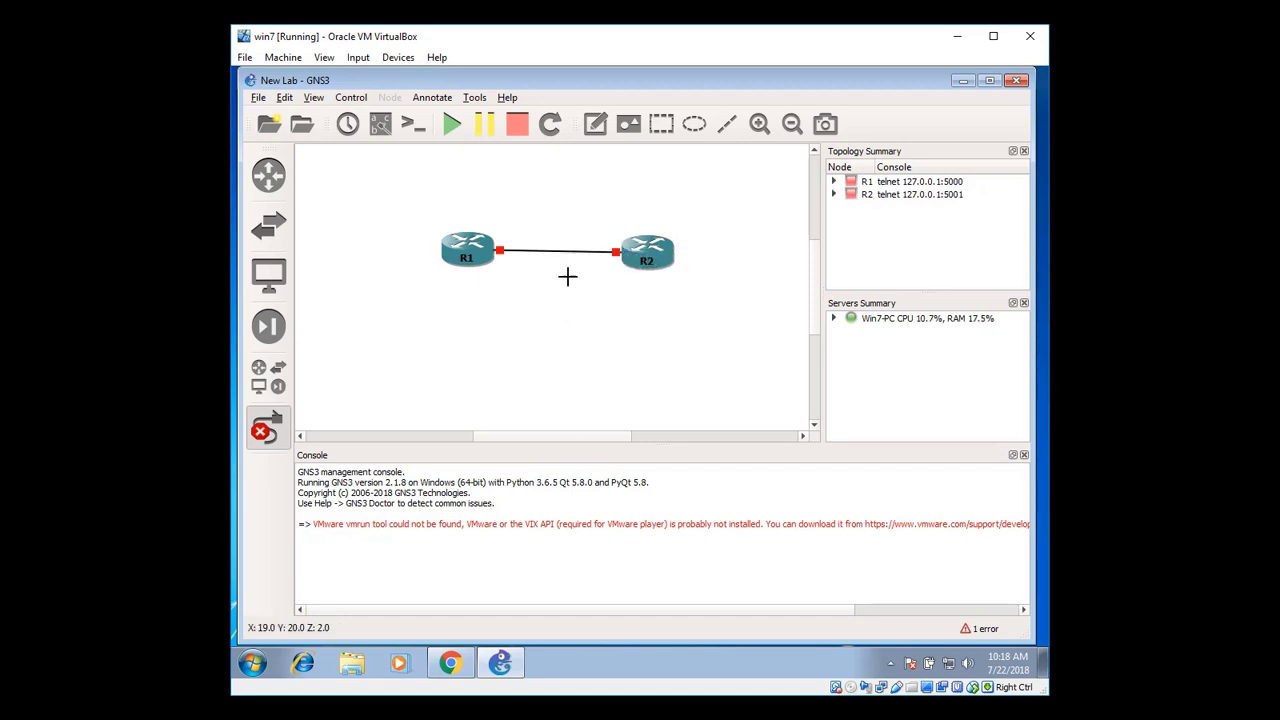
click(274, 436)
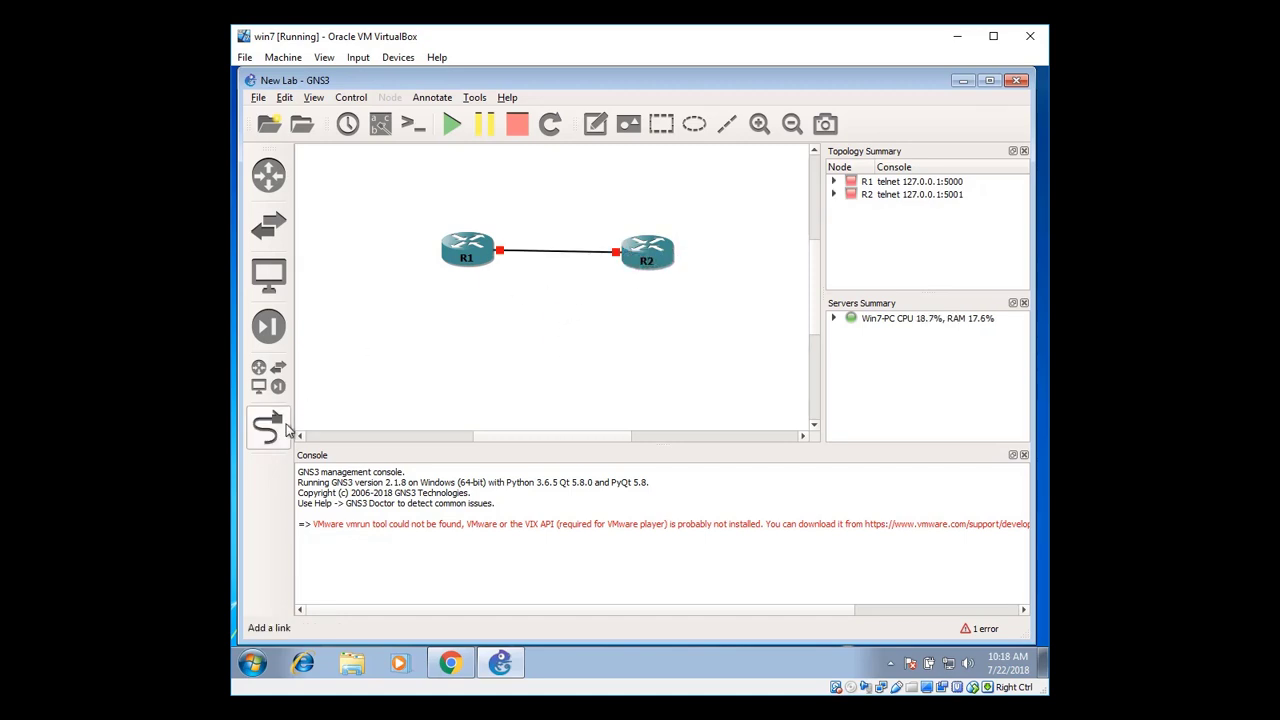
Show the interface labels and place both f0/0 labels above the link
click(380, 123)
drag(512, 259, 509, 236)
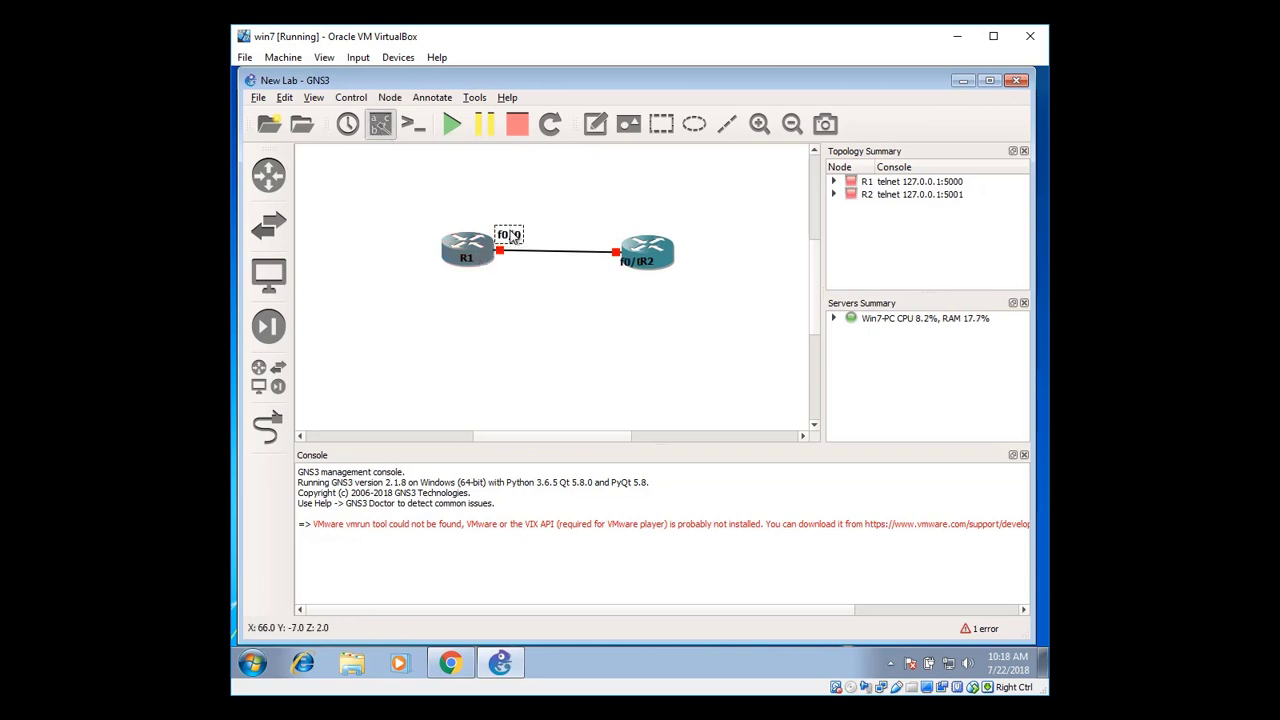
drag(628, 268, 593, 245)
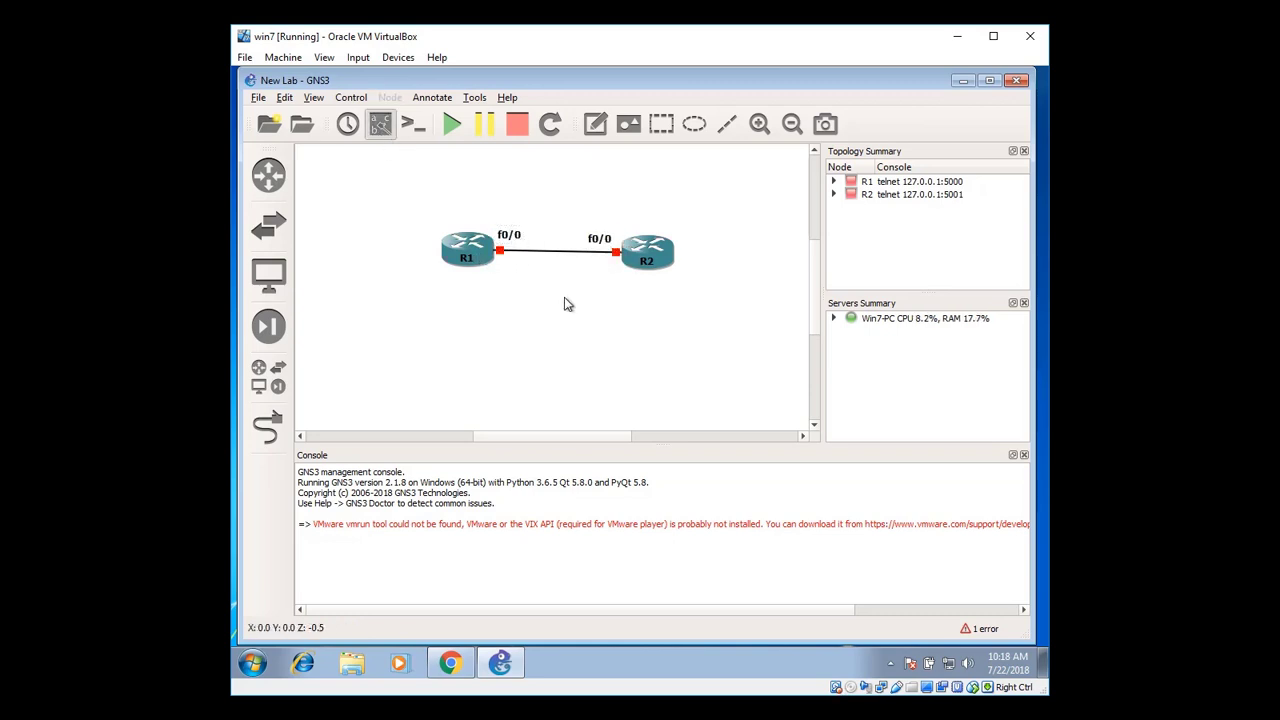
drag(667, 261, 668, 255)
Move the whole two-router topology toward the top-left of the canvas
drag(397, 207, 689, 303)
drag(671, 258, 551, 200)
click(457, 297)
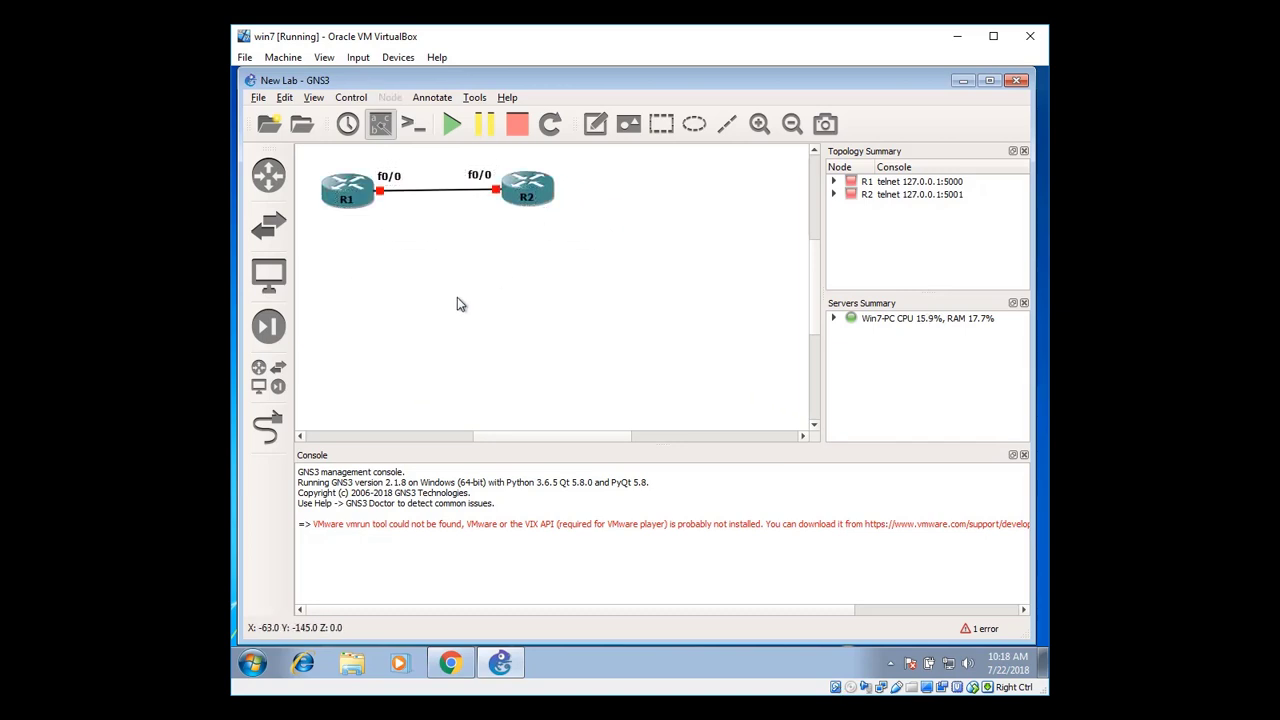
Start all nodes and open consoles for R1 and R2
click(410, 128)
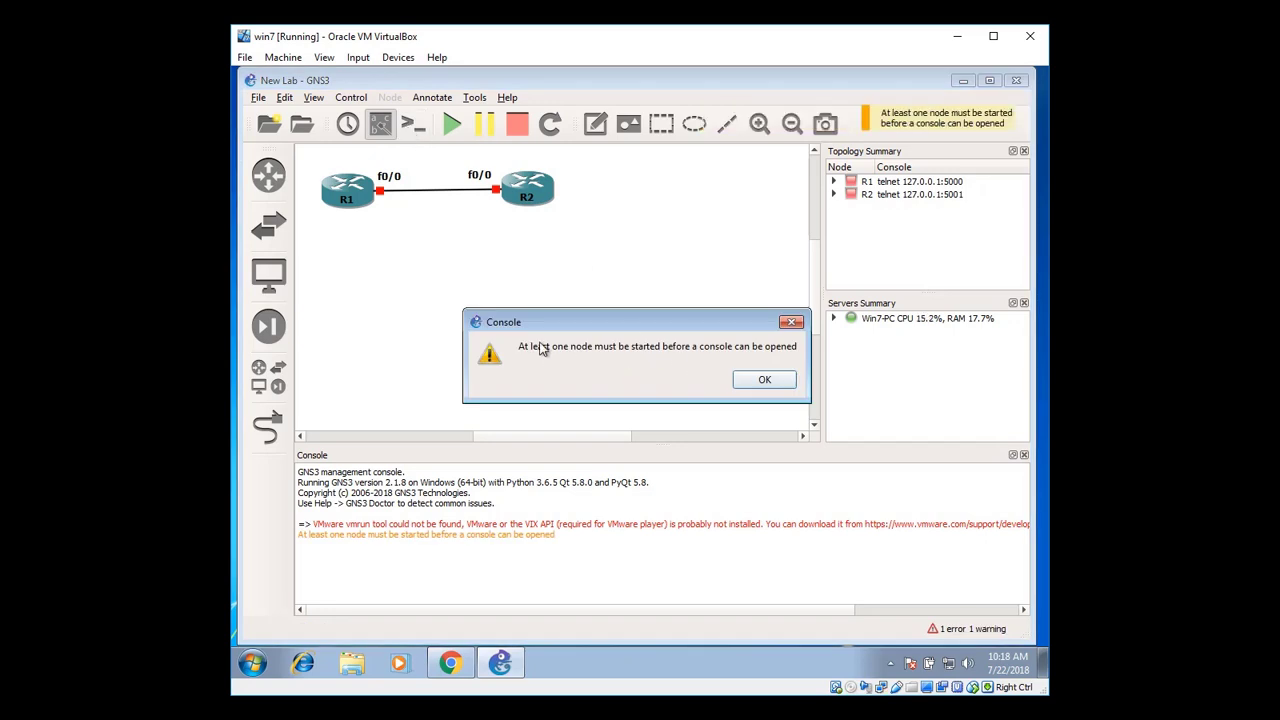
click(791, 322)
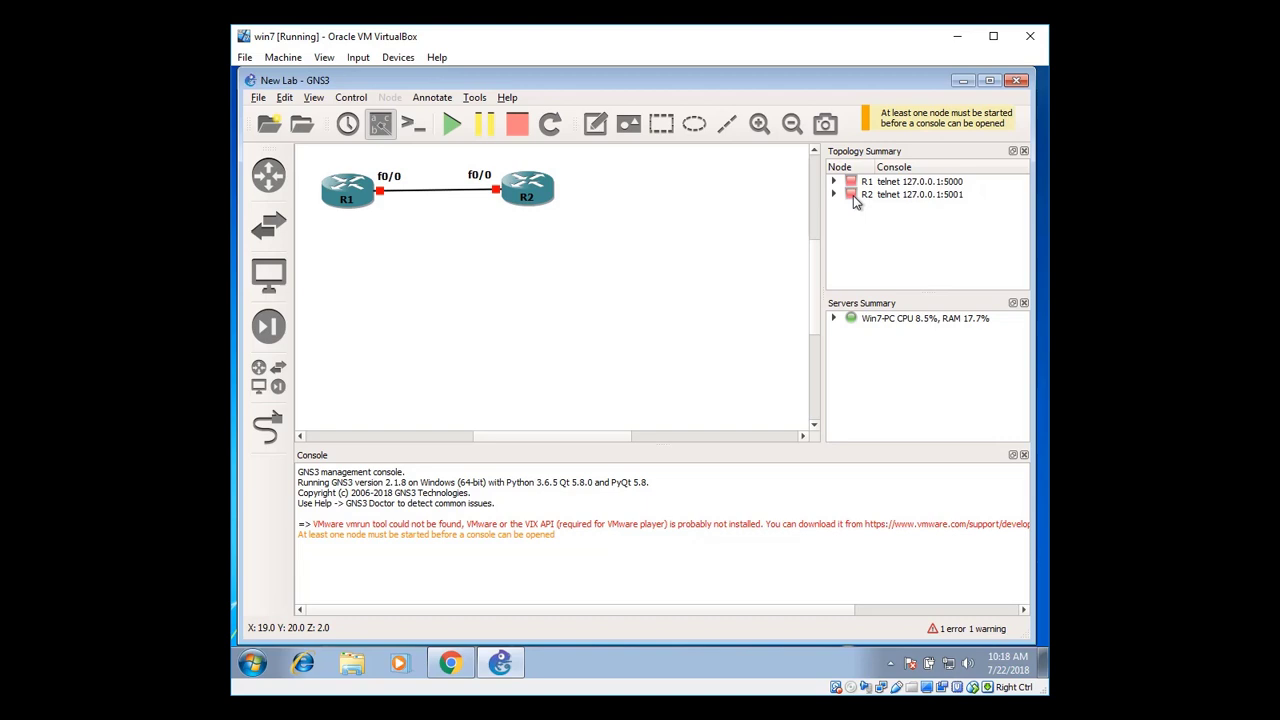
click(454, 129)
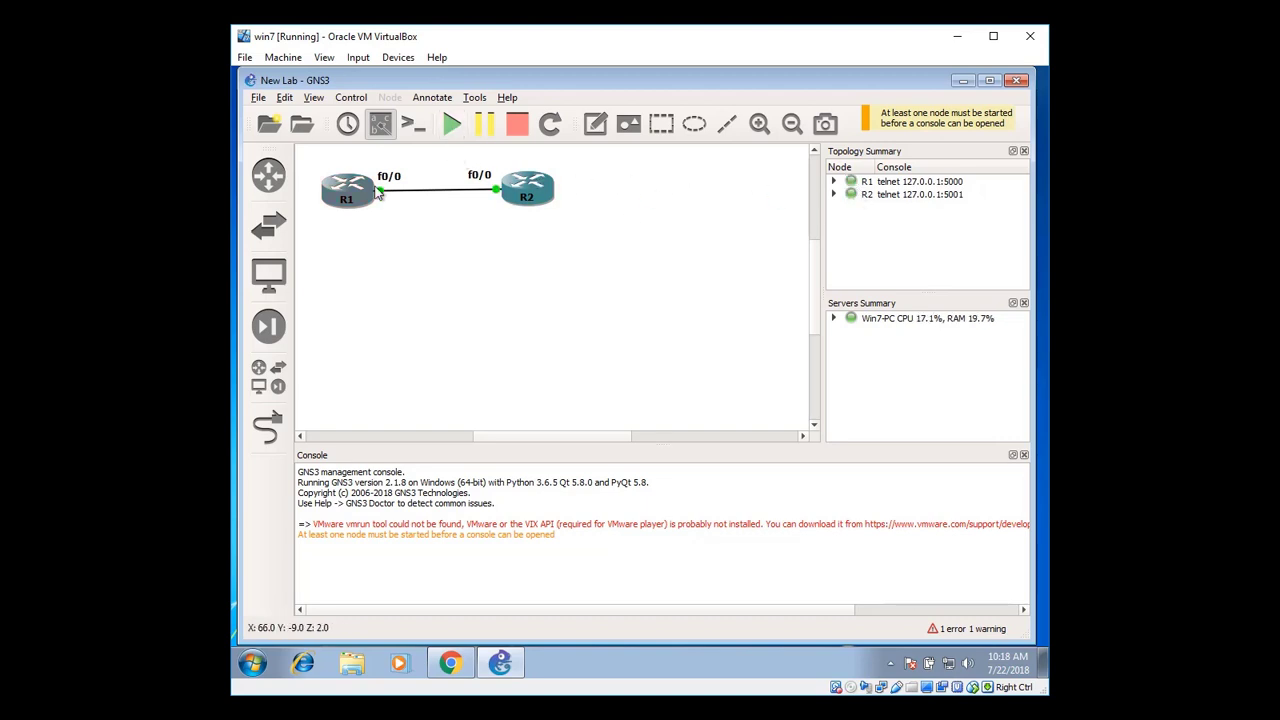
click(414, 125)
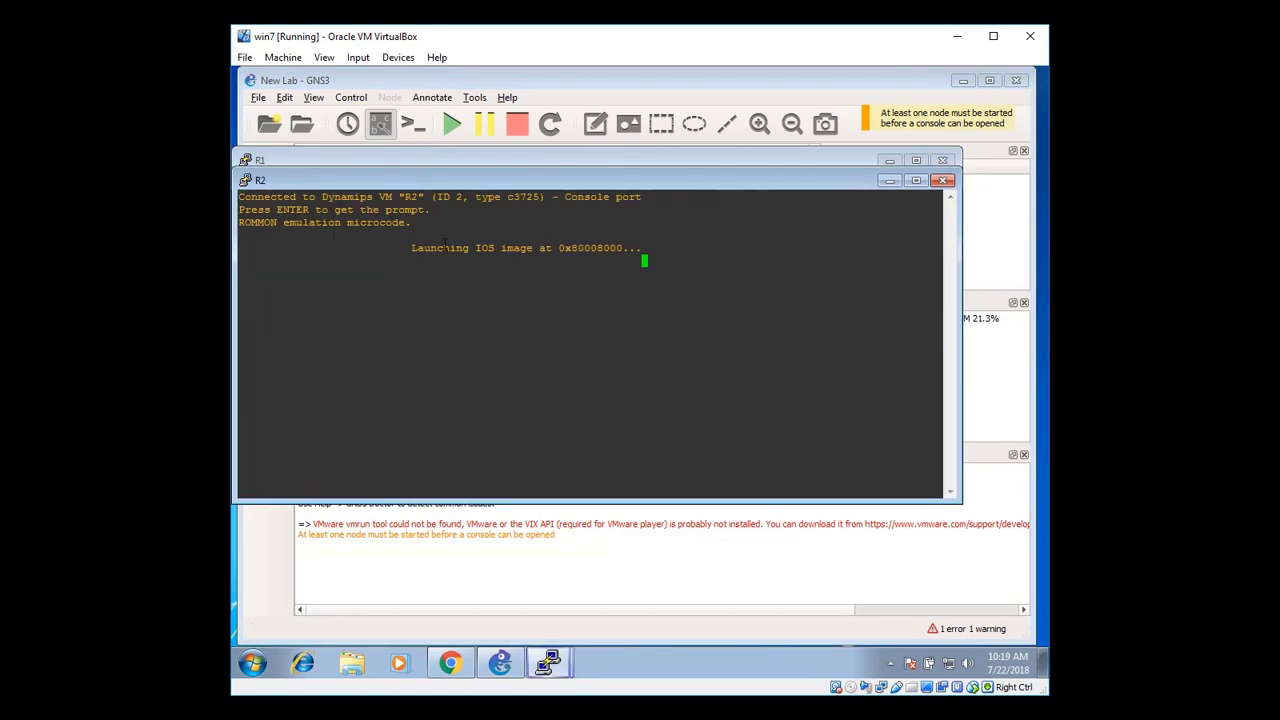
Separate the R1 and R2 console windows, bring R1 forward and get its prompt
drag(510, 187, 561, 303)
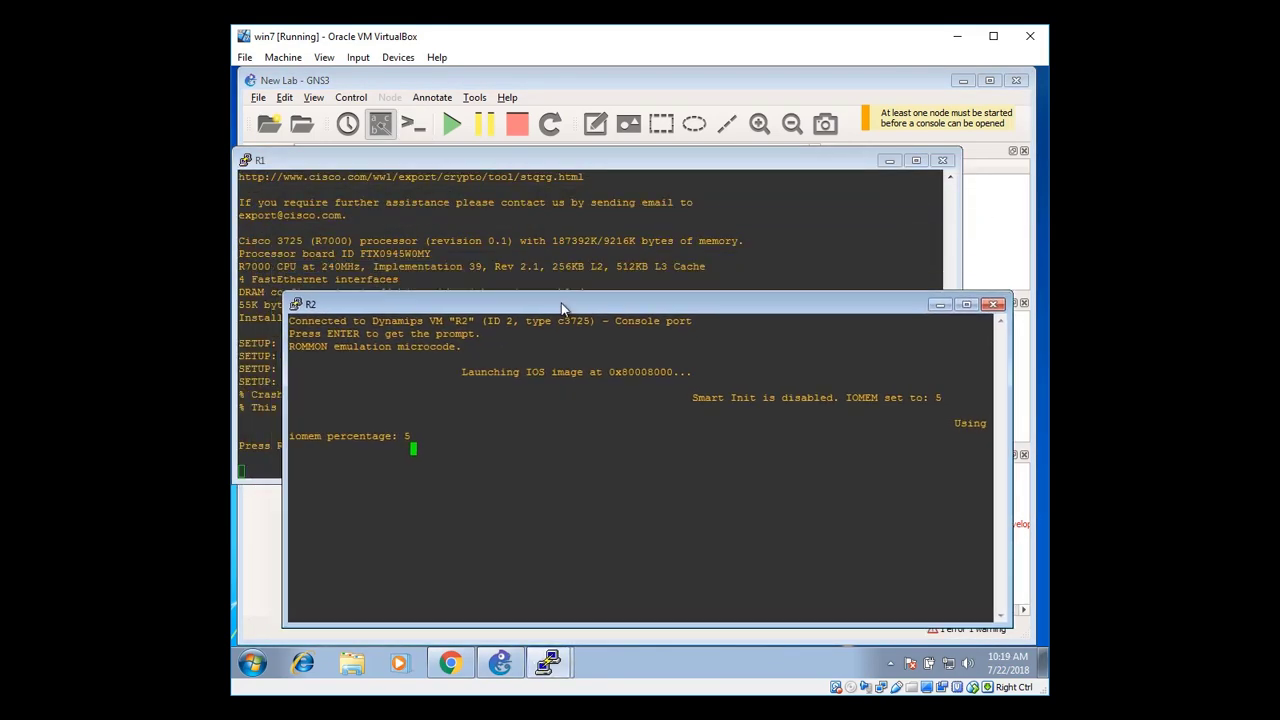
drag(582, 169, 622, 240)
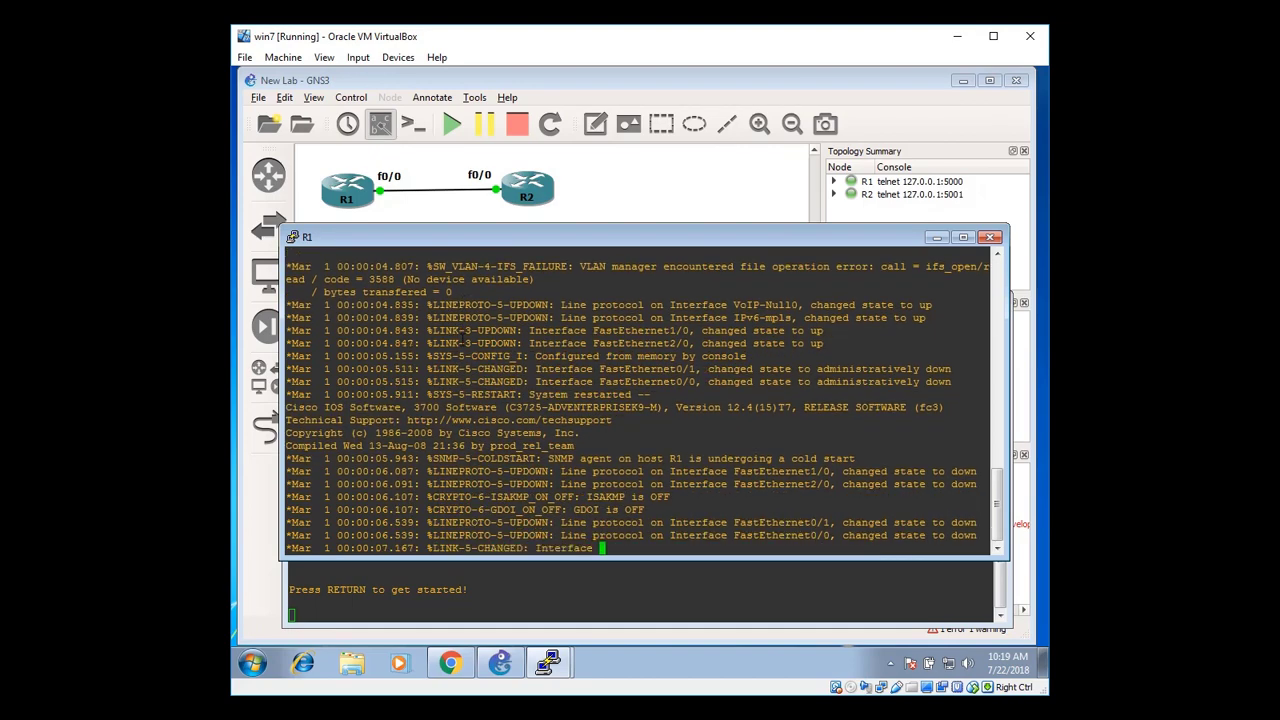
key(Return)
key(Return)
key(Return)
key(Return)
key(Return)
key(Return)
Run 'sh ip int br' on R1 to check its interface summary
key(Return)
key(Return)
text(sh ip int br)
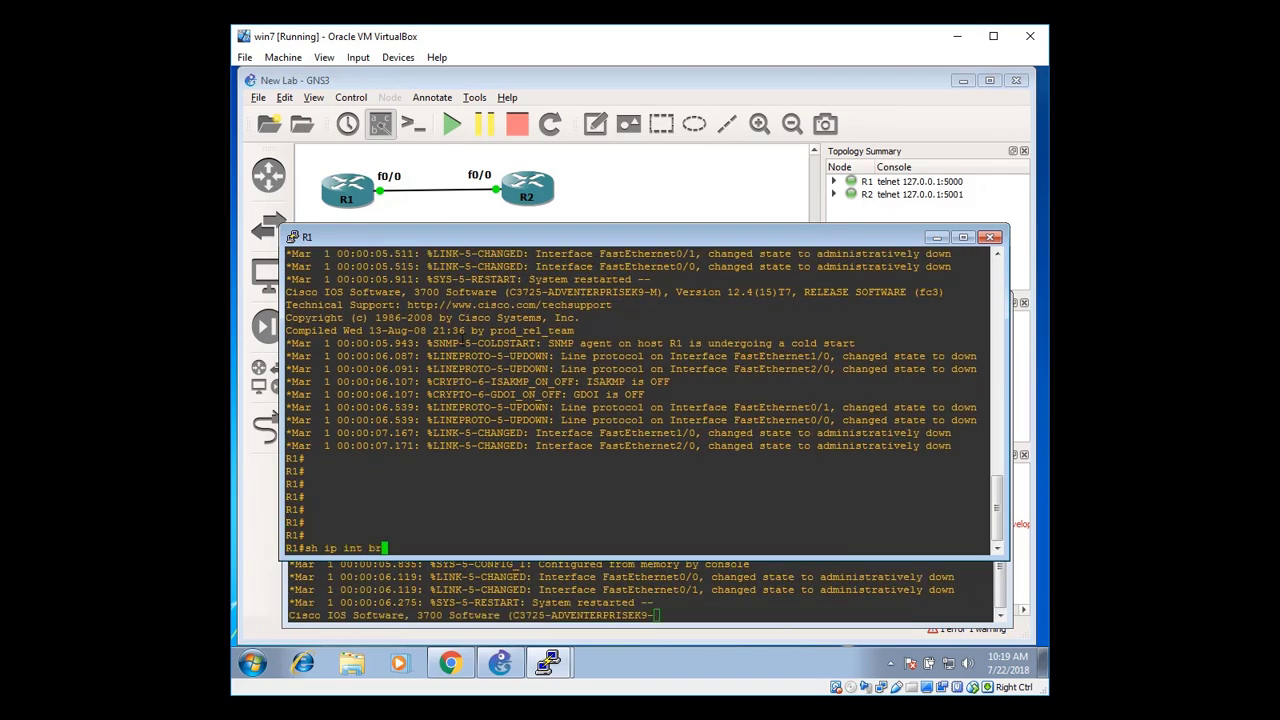
key(Return)
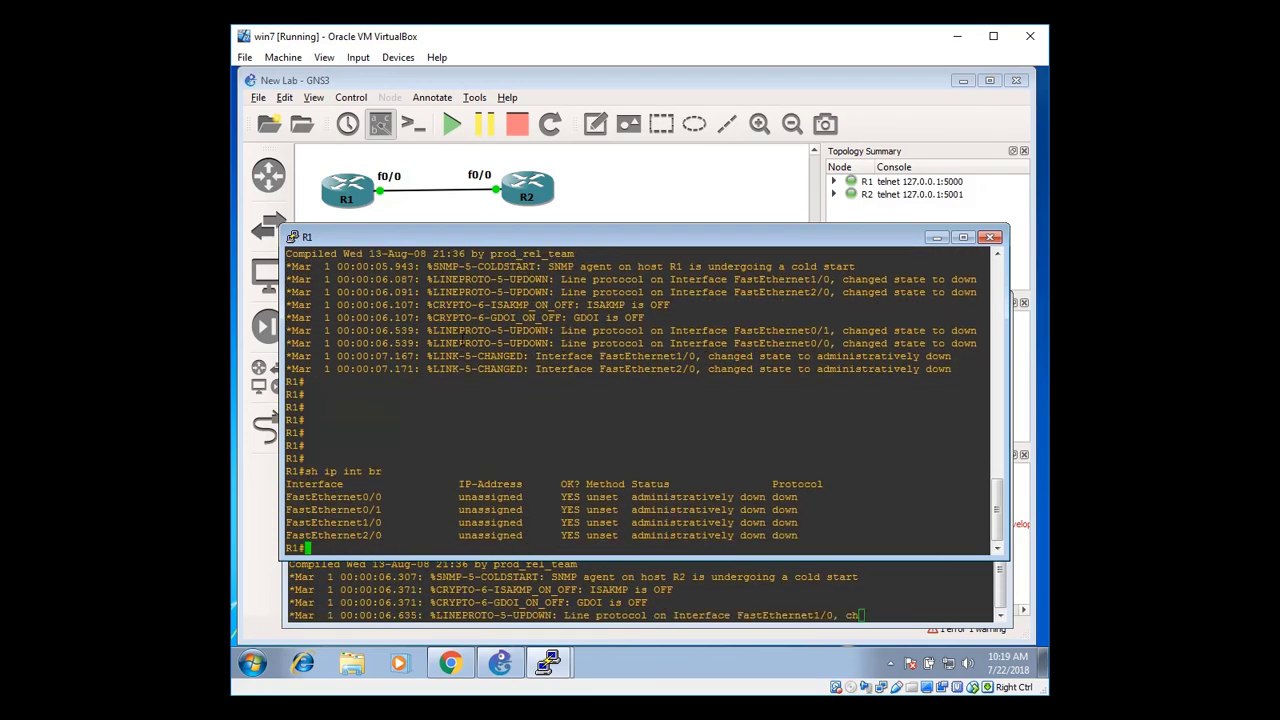
text(conf t)
Assign 192.168.1.1 255.255.255.0 to R1's fa0/0 and enable it with no shutdown
key(Return)
text(in)
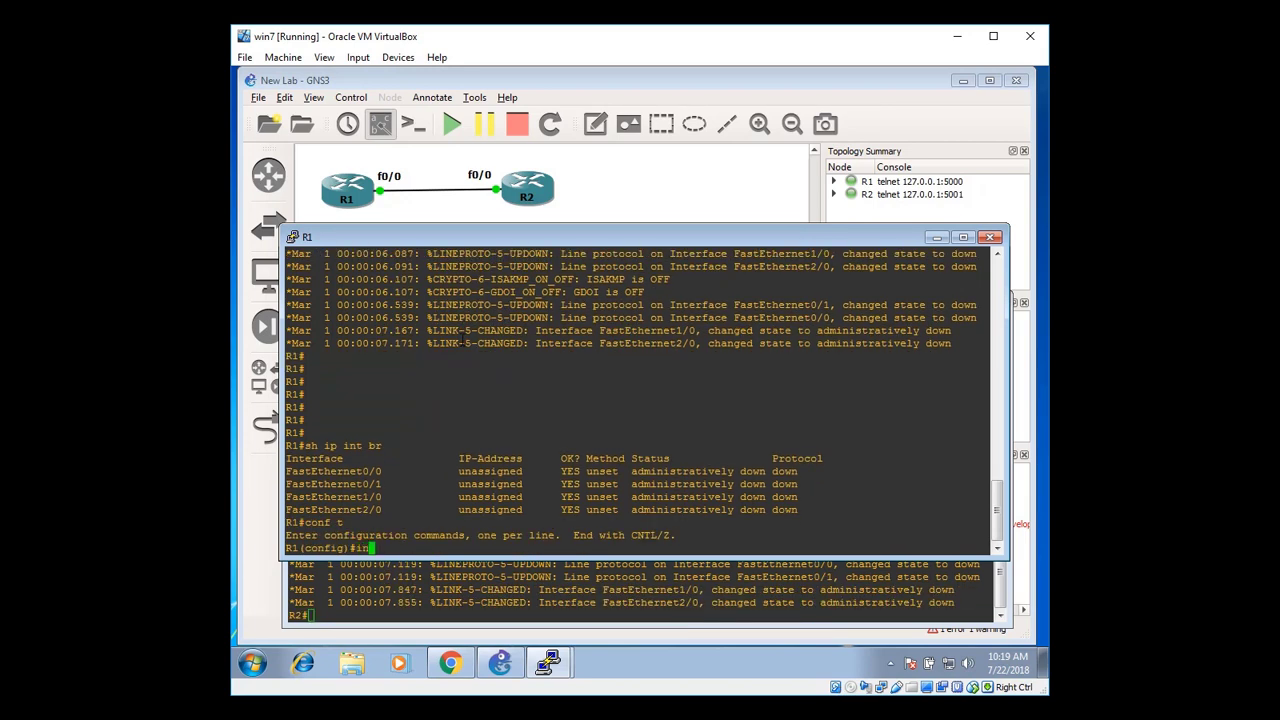
text(t fa0/0)
key(Return)
text(ip add)
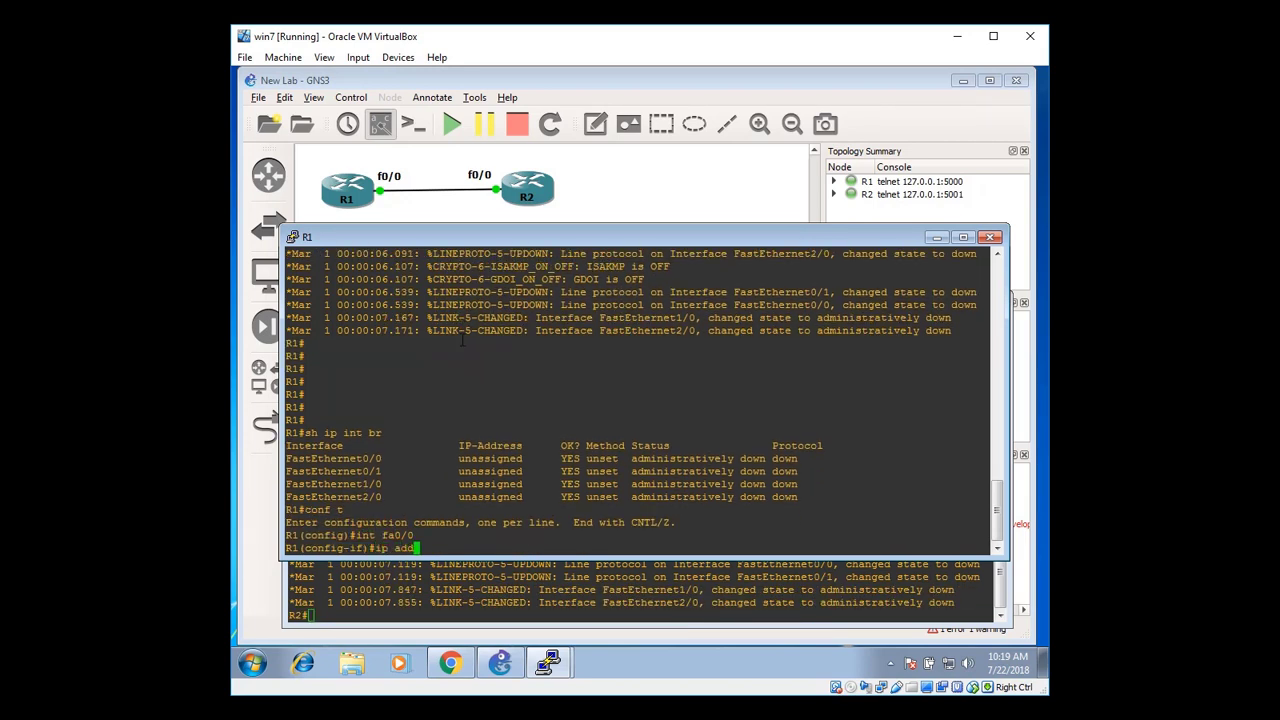
key(Tab)
text(192.168.1.1 25)
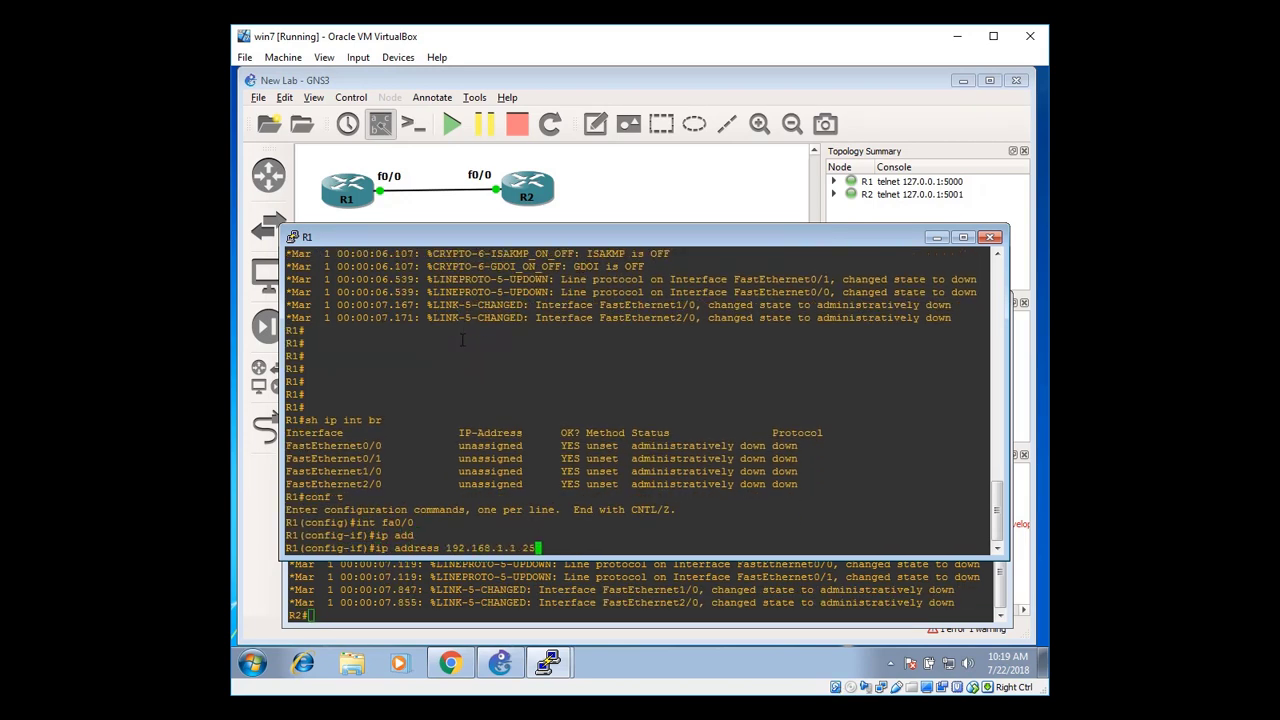
text(5.255.255.0)
key(Return)
text(no sh)
key(Tab)
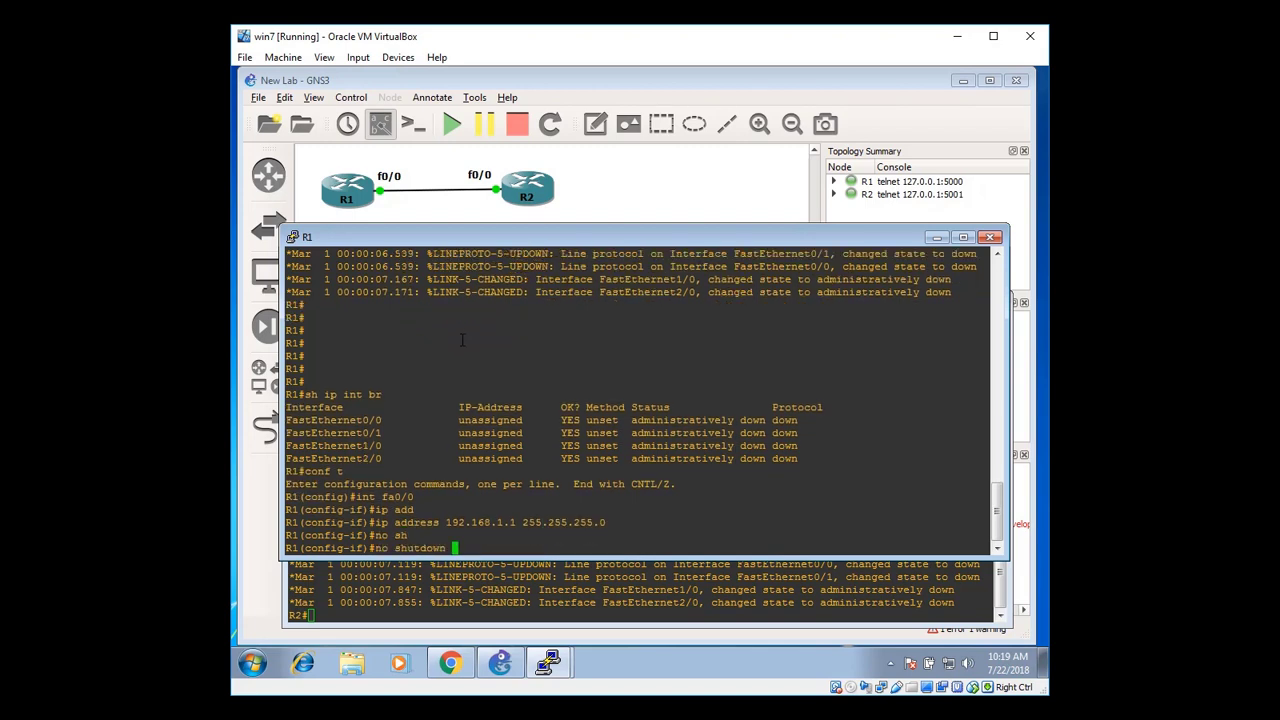
key(Return)
Leave configuration mode and save R1's running configuration with wr
text(exit)
key(Return)
text(end)
key(Return)
text(wr)
key(Return)
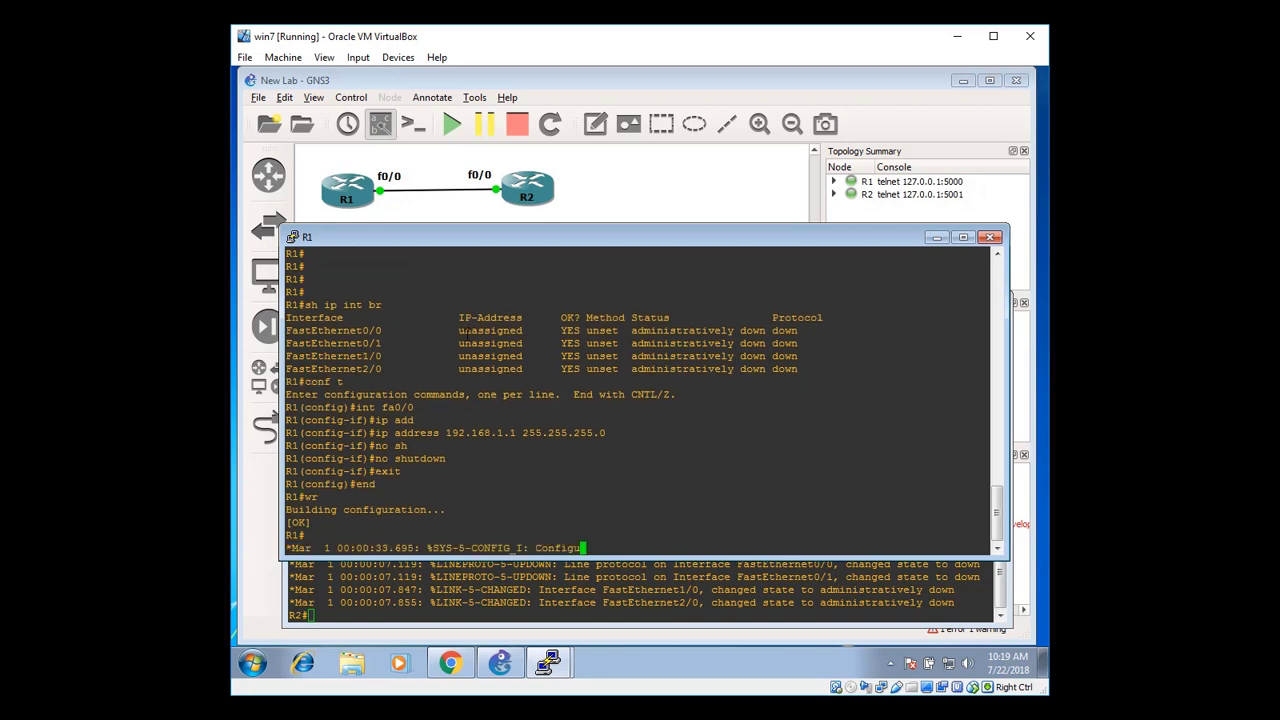
Verify R1's fa0/0 is up at 192.168.1.1, then bring R2's console forward
text(sh ip int br)
key(Return)
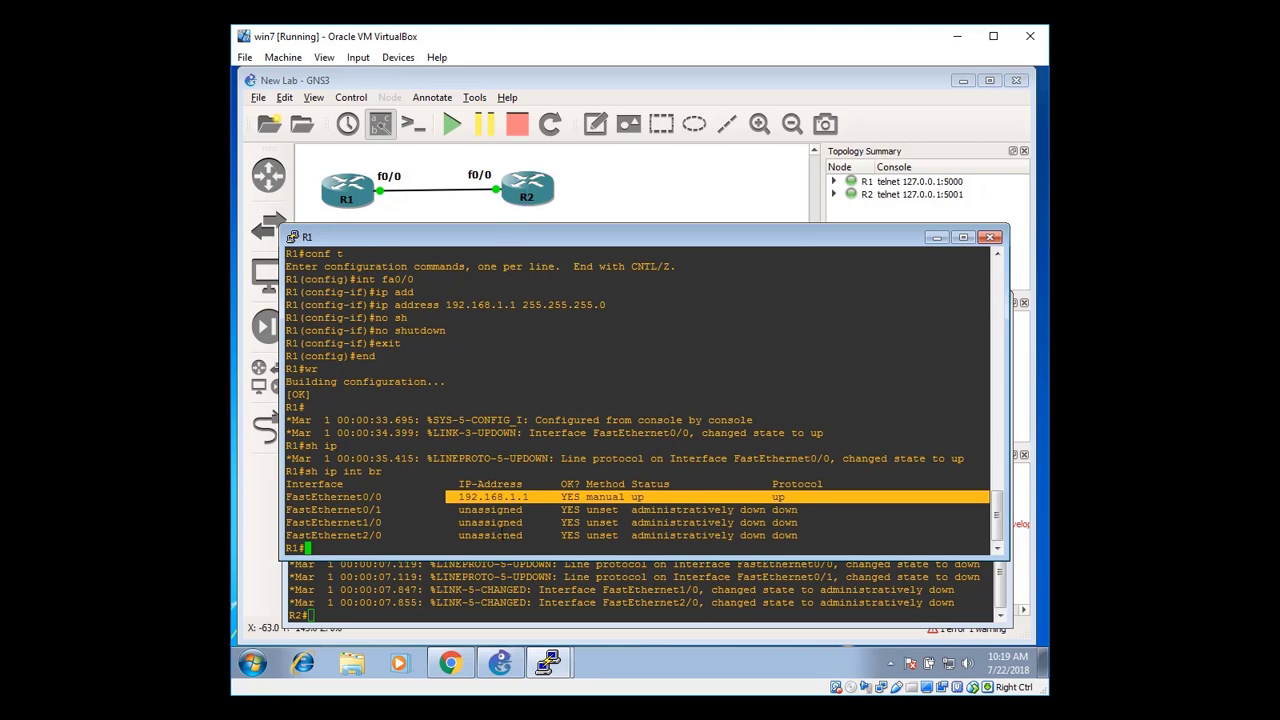
click(490, 580)
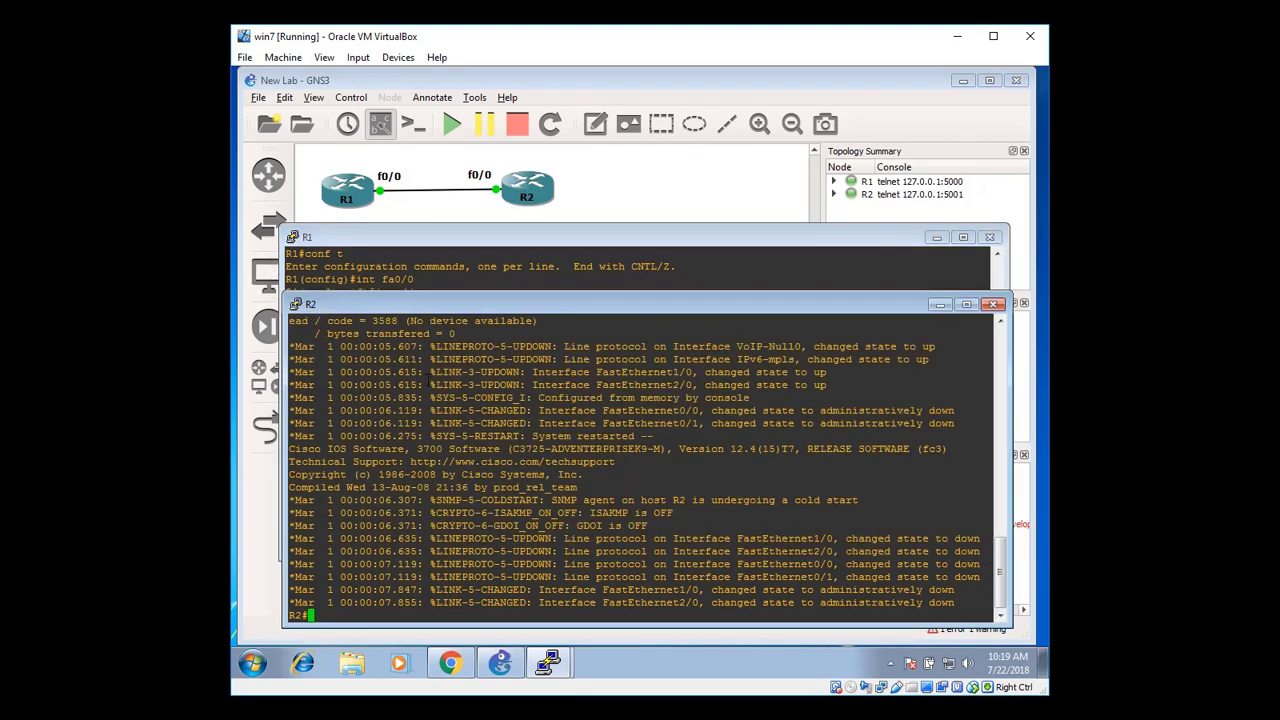
List R2's interfaces, showing FastEthernet0/0 has no address yet
key(Return)
key(Return)
key(Return)
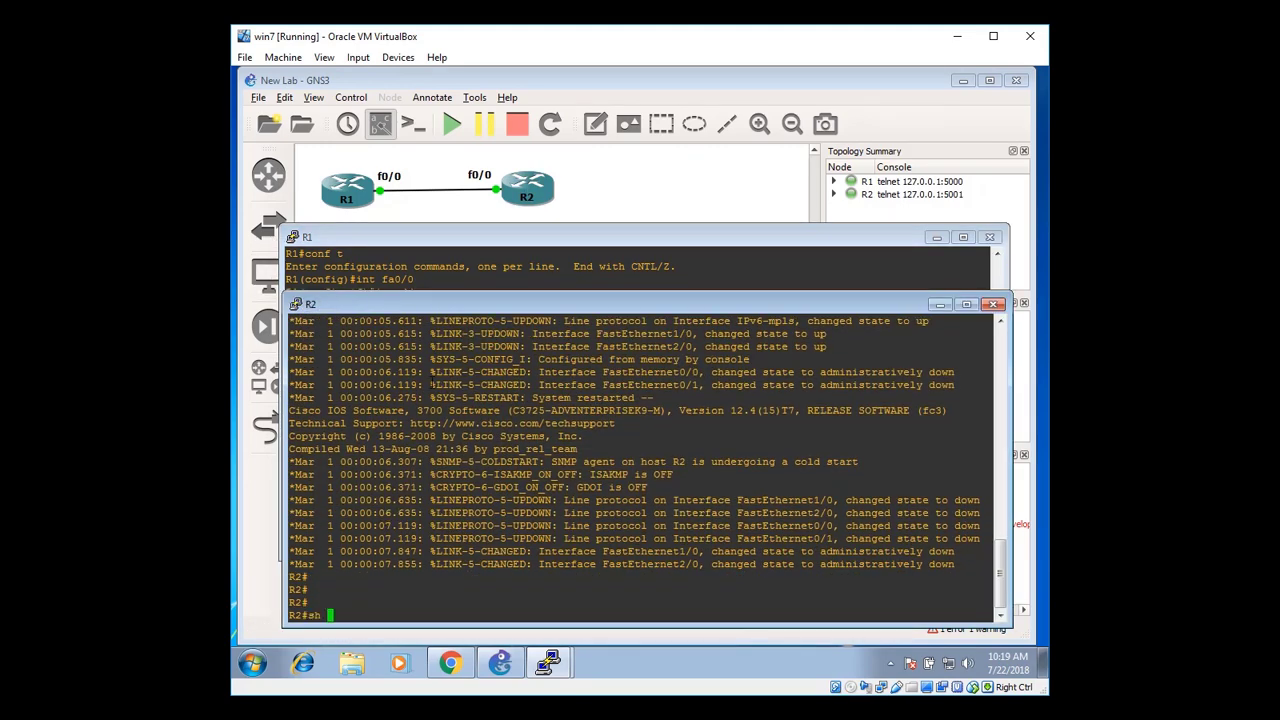
text(show ipo )
text(nterface breif)
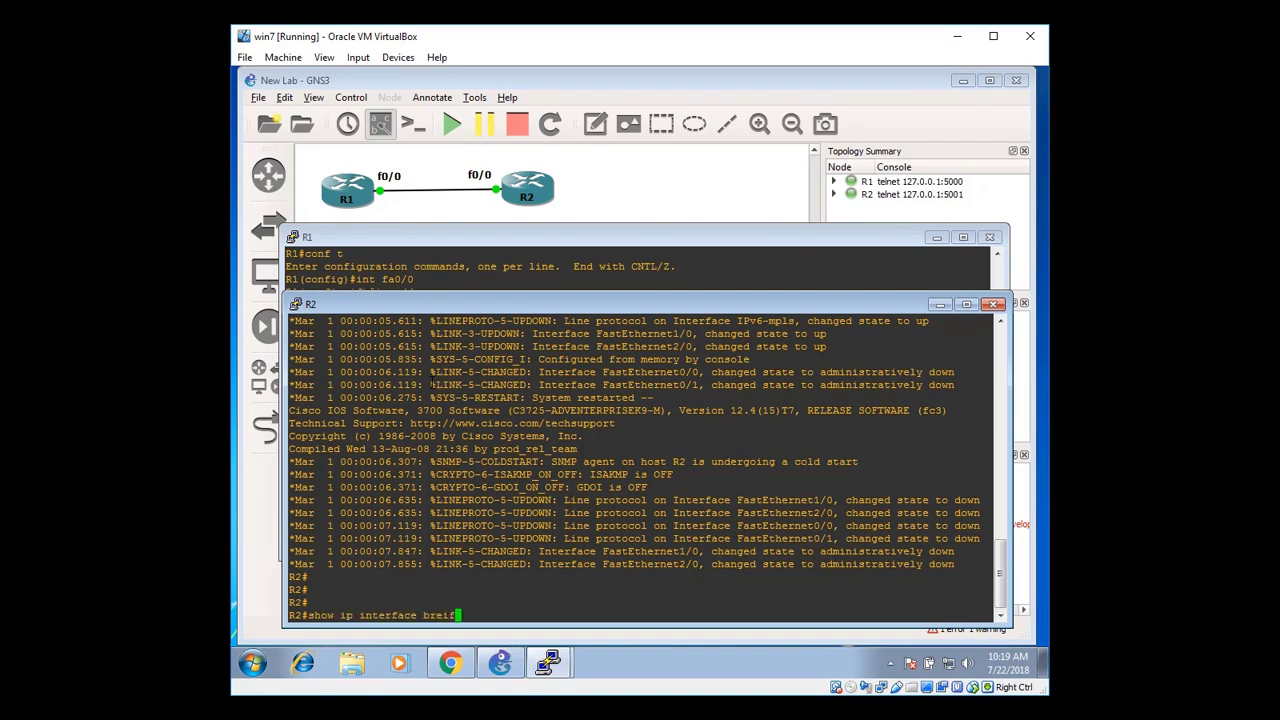
key(BackSpace)
key(BackSpace)
key(BackSpace)
text(ief)
key(Return)
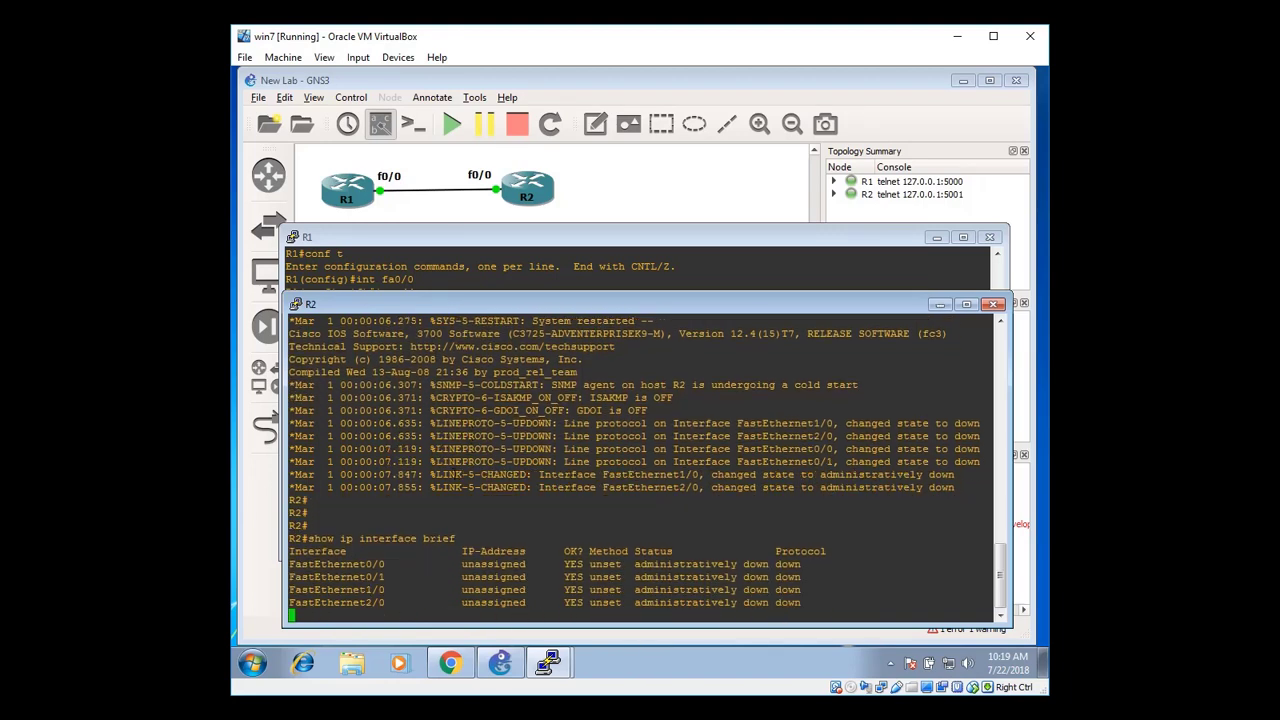
drag(367, 564, 550, 564)
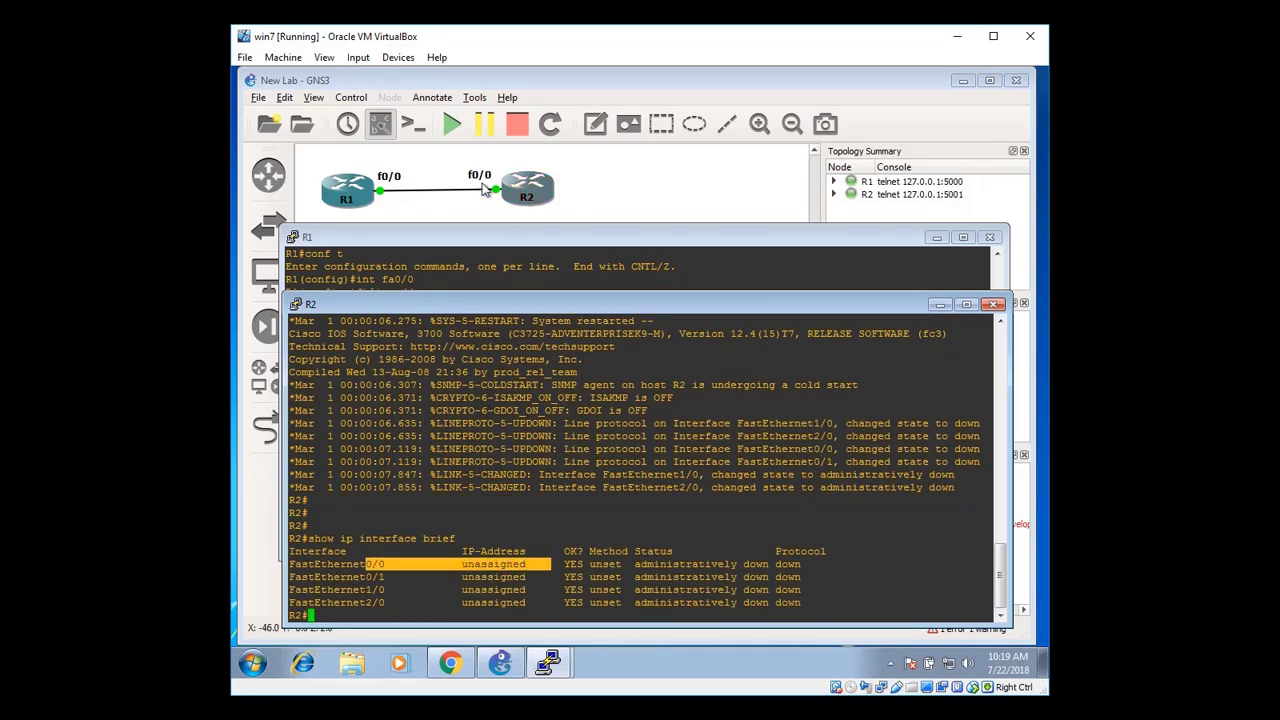
click(550, 564)
Configure R2's fa0/0 with 192.168.1.2 255.255.255.0 and no shutdown
text(con)
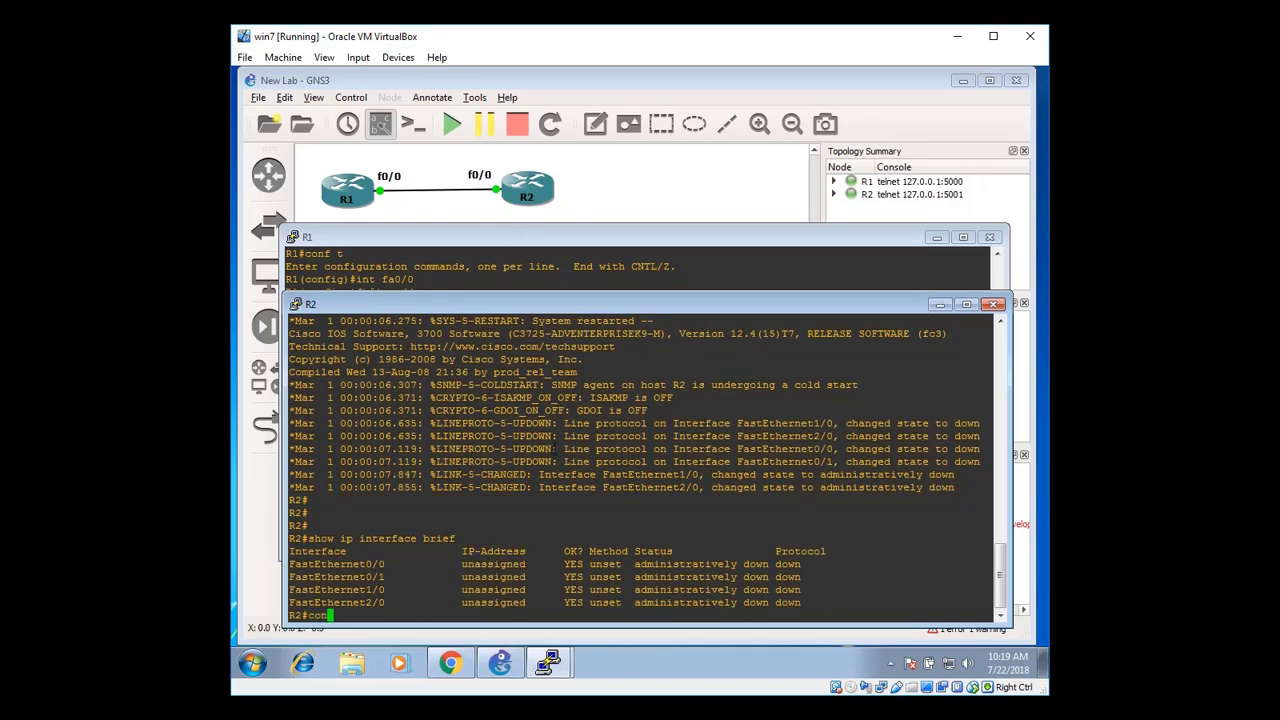
text(f ture termi)
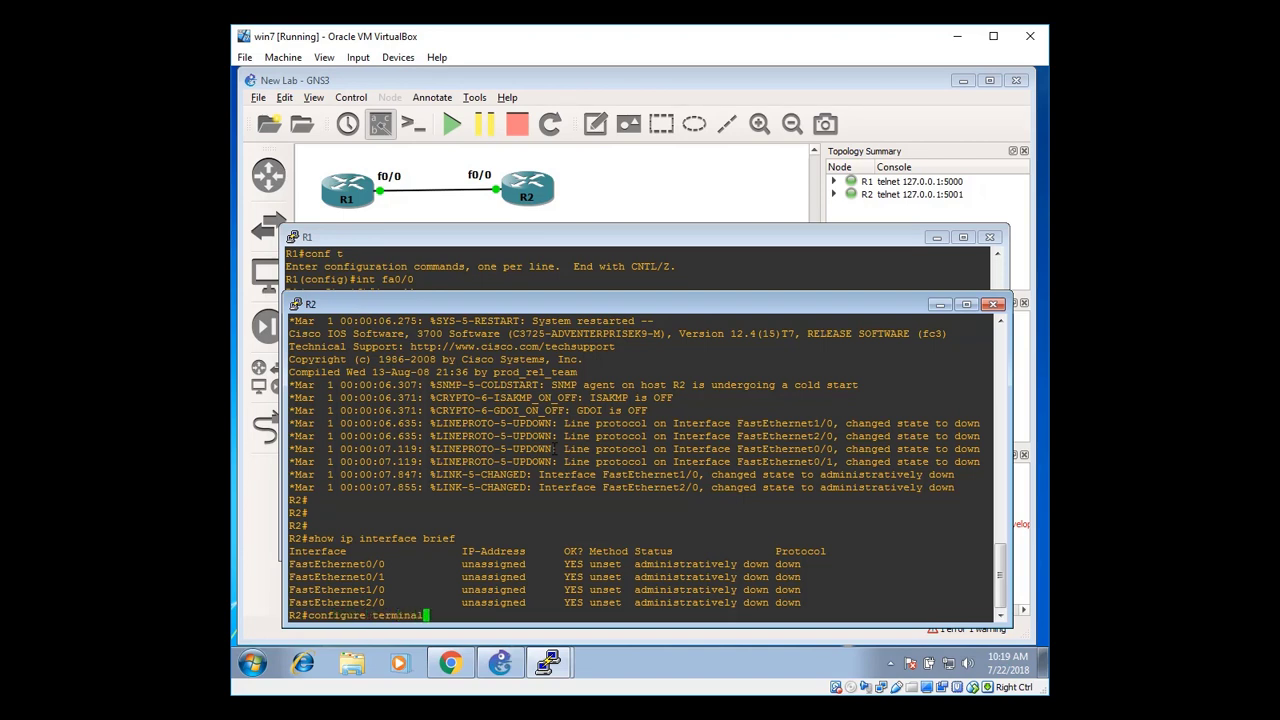
text(nal)
key(Return)
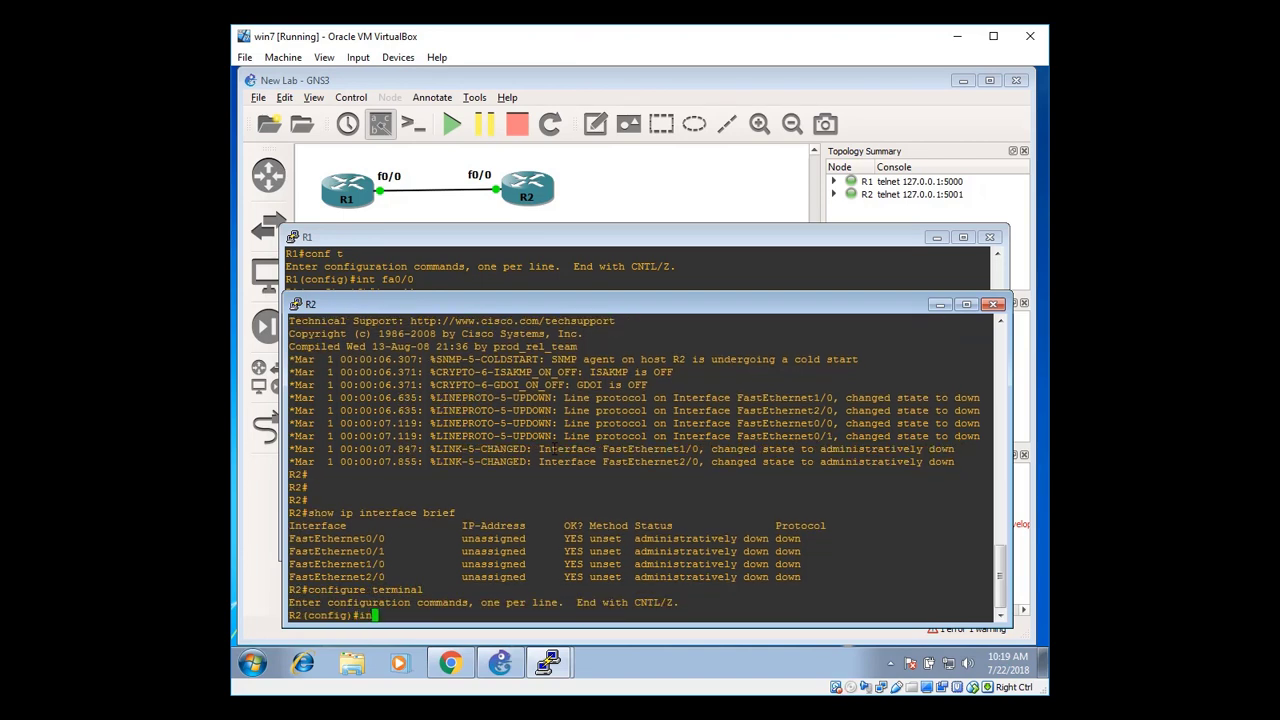
text(interface fa0/0)
key(Return)
text(ip)
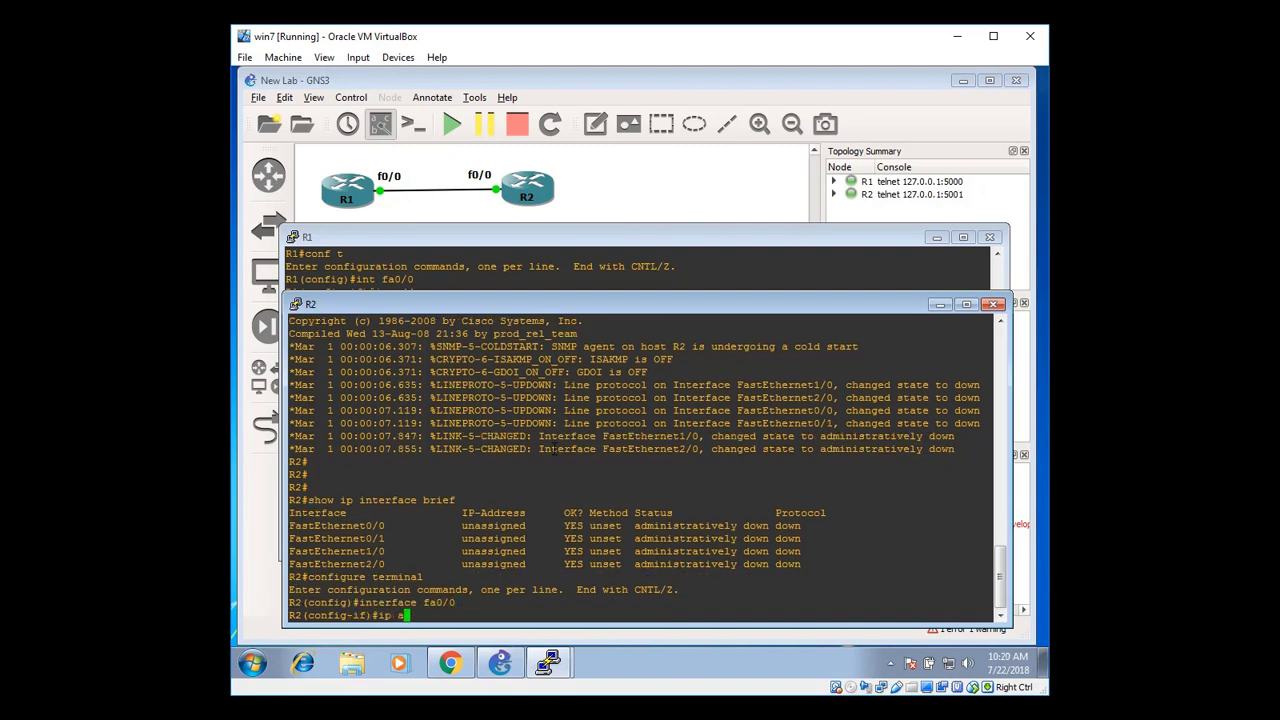
text( address 192.168.1.2 255.255.255.0)
key(Return)
text(no)
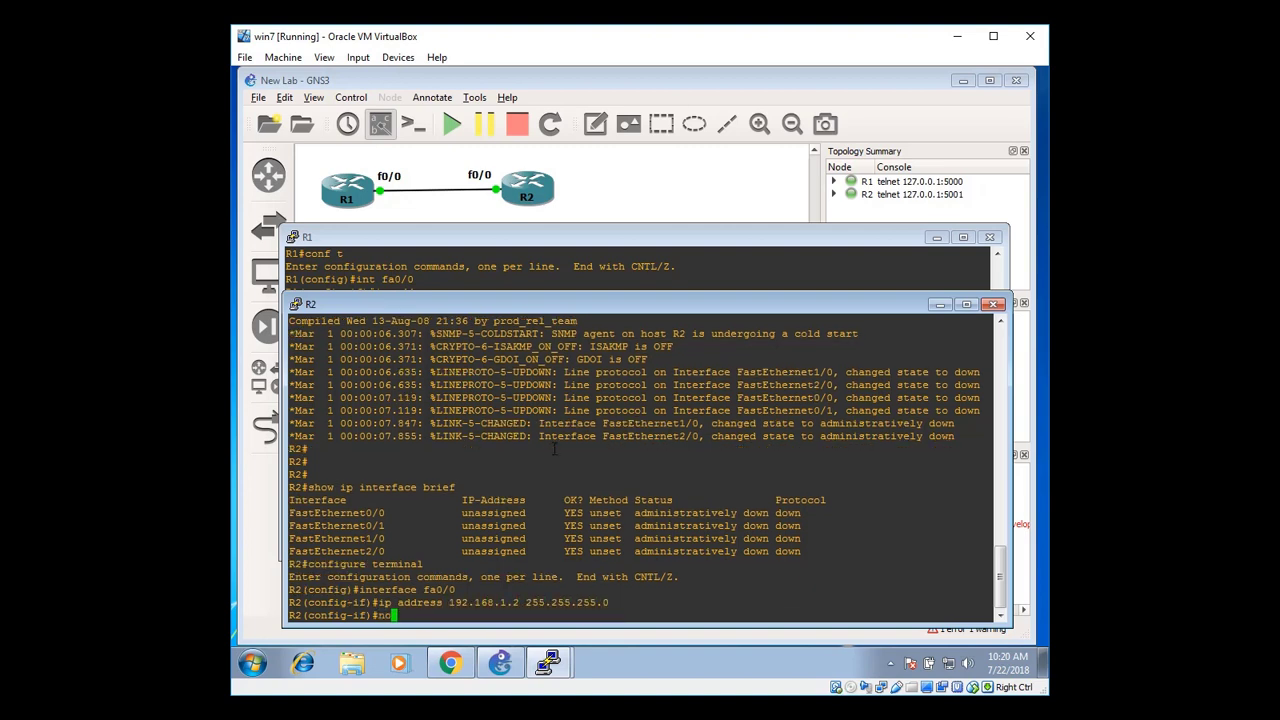
text( shutdown)
key(Return)
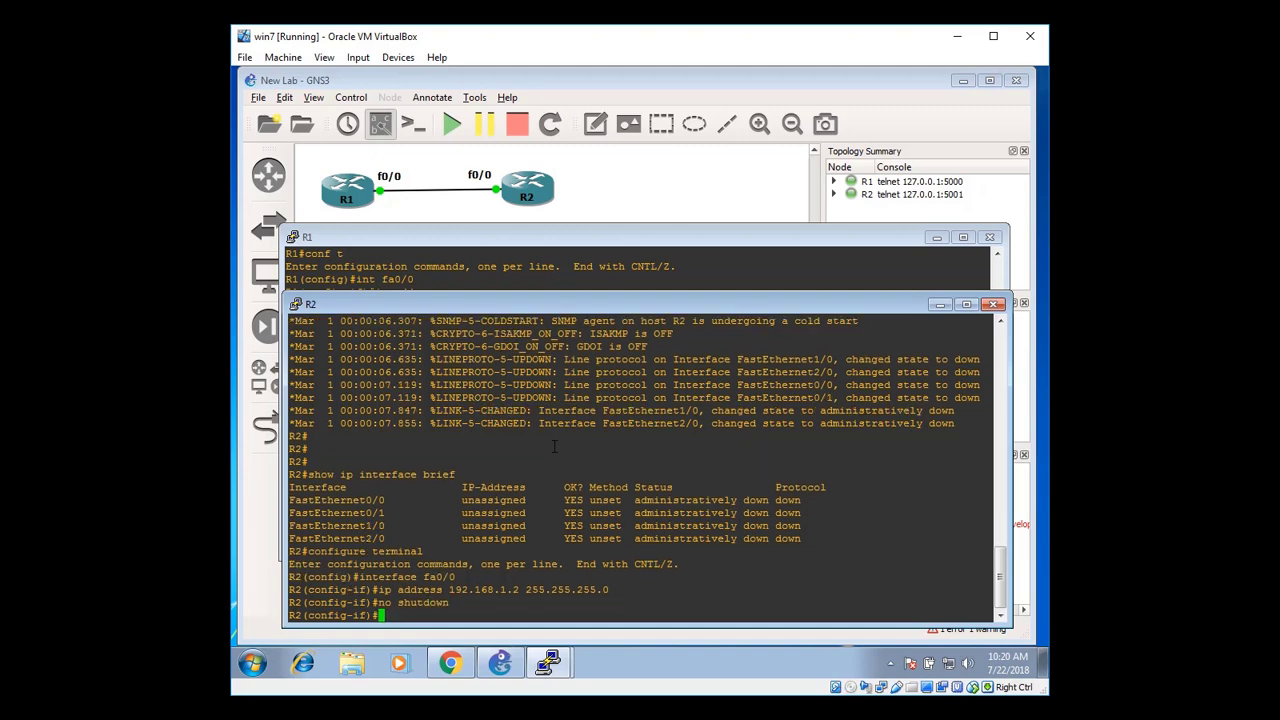
text(end)
key(Return)
key(Return)
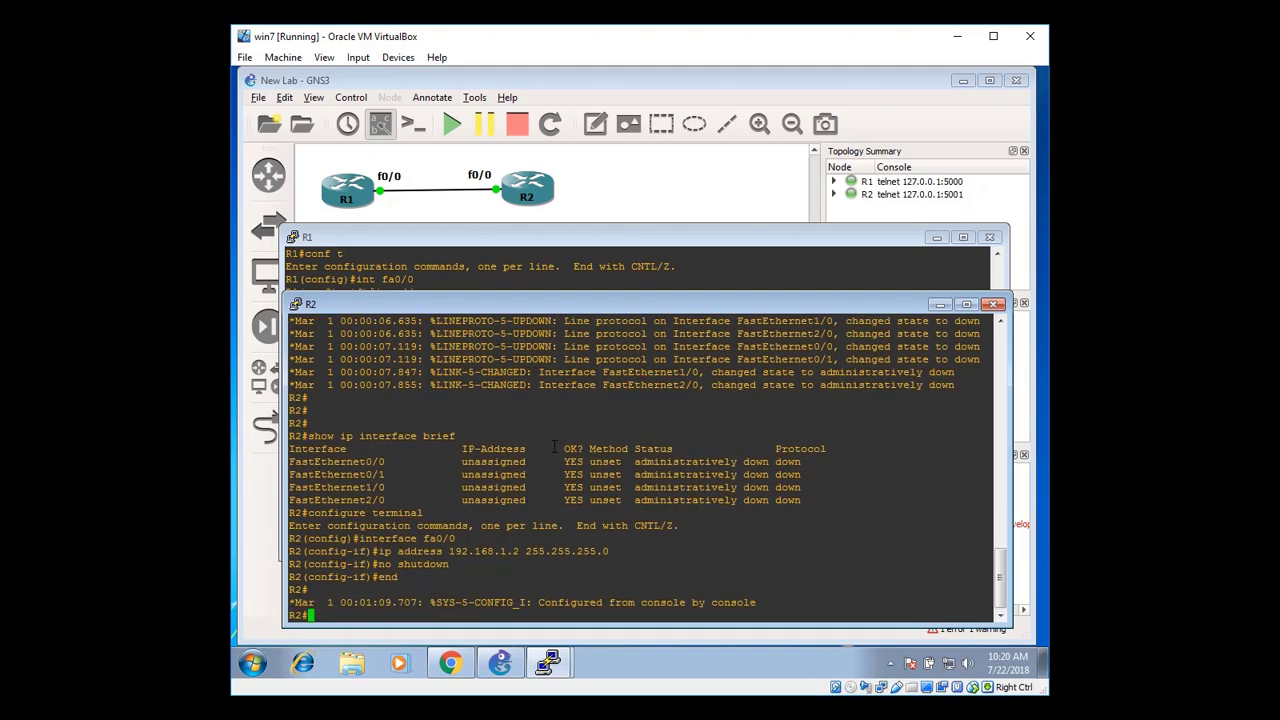
Save R2's configuration and confirm fa0/0 is up at 192.168.1.2
text(wri)
key(Tab)
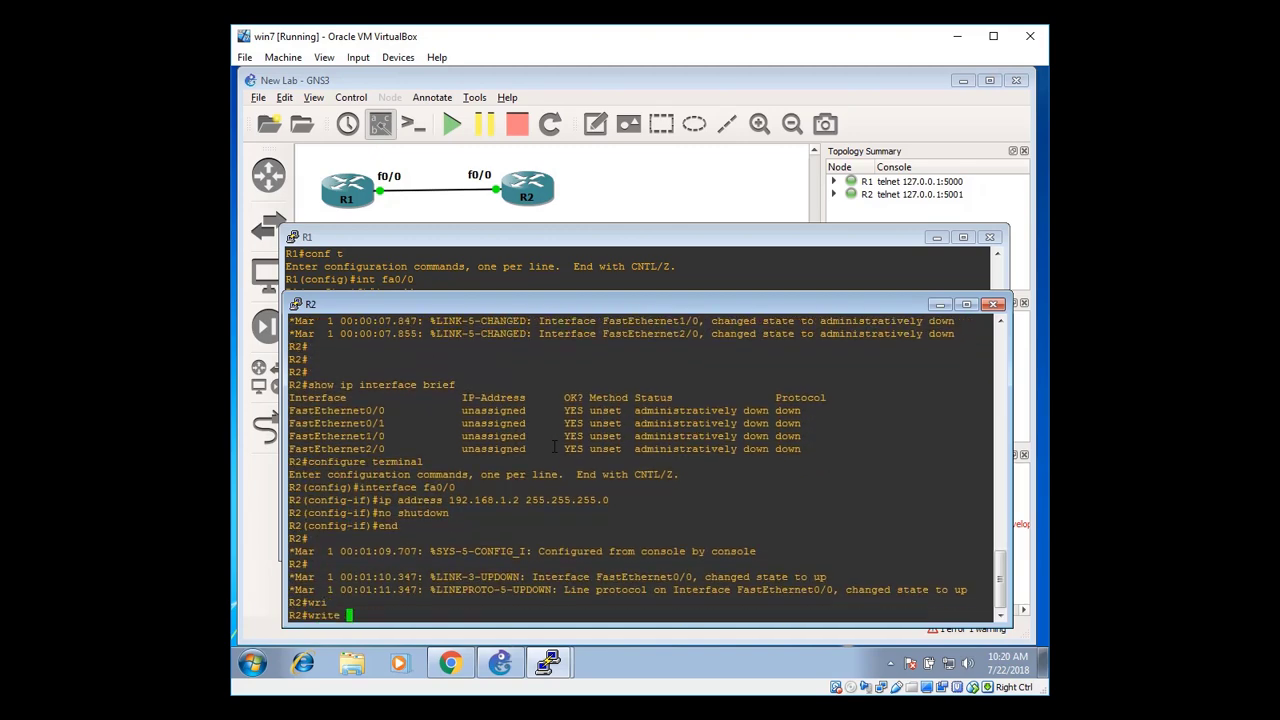
key(Return)
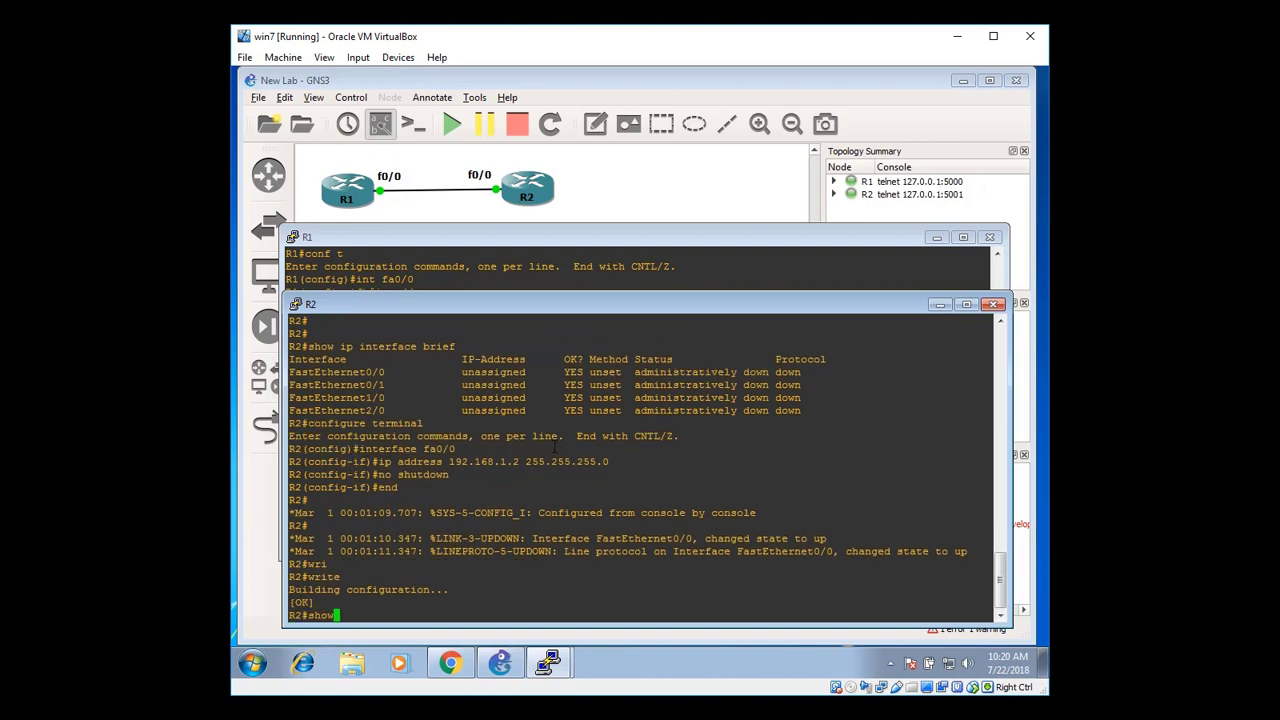
text(show ip interface brief)
key(Return)
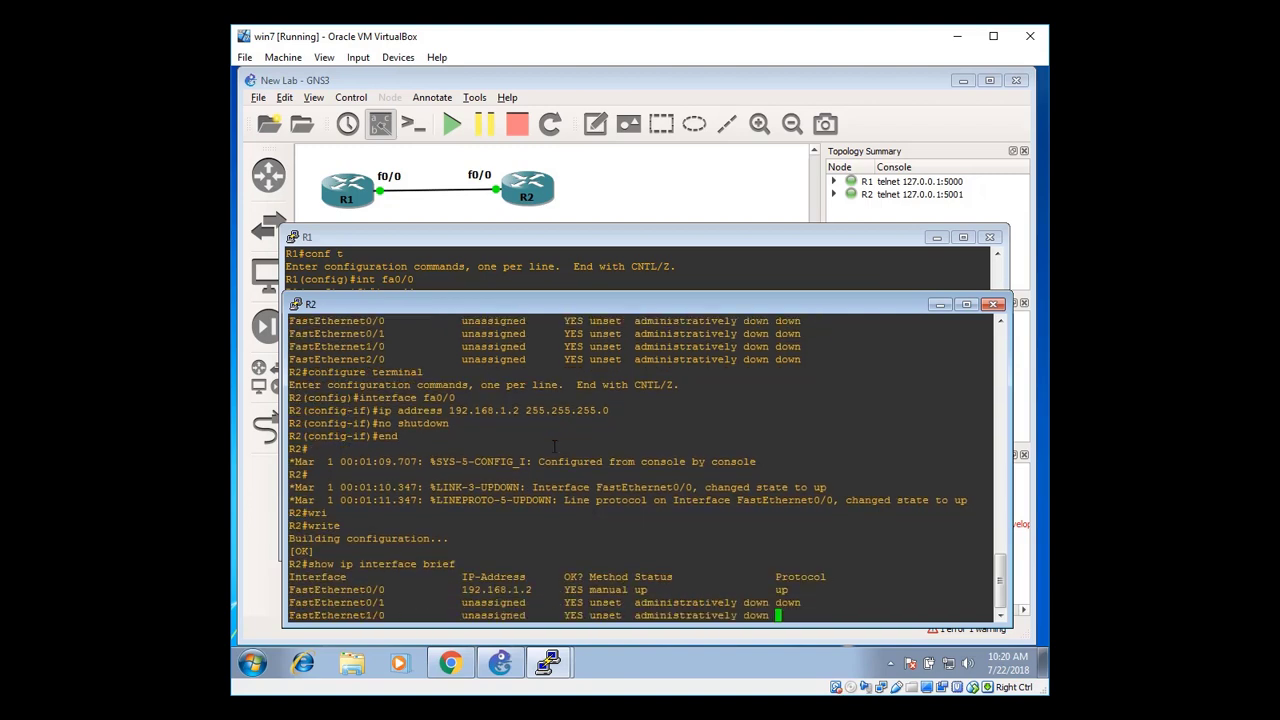
drag(458, 560, 545, 564)
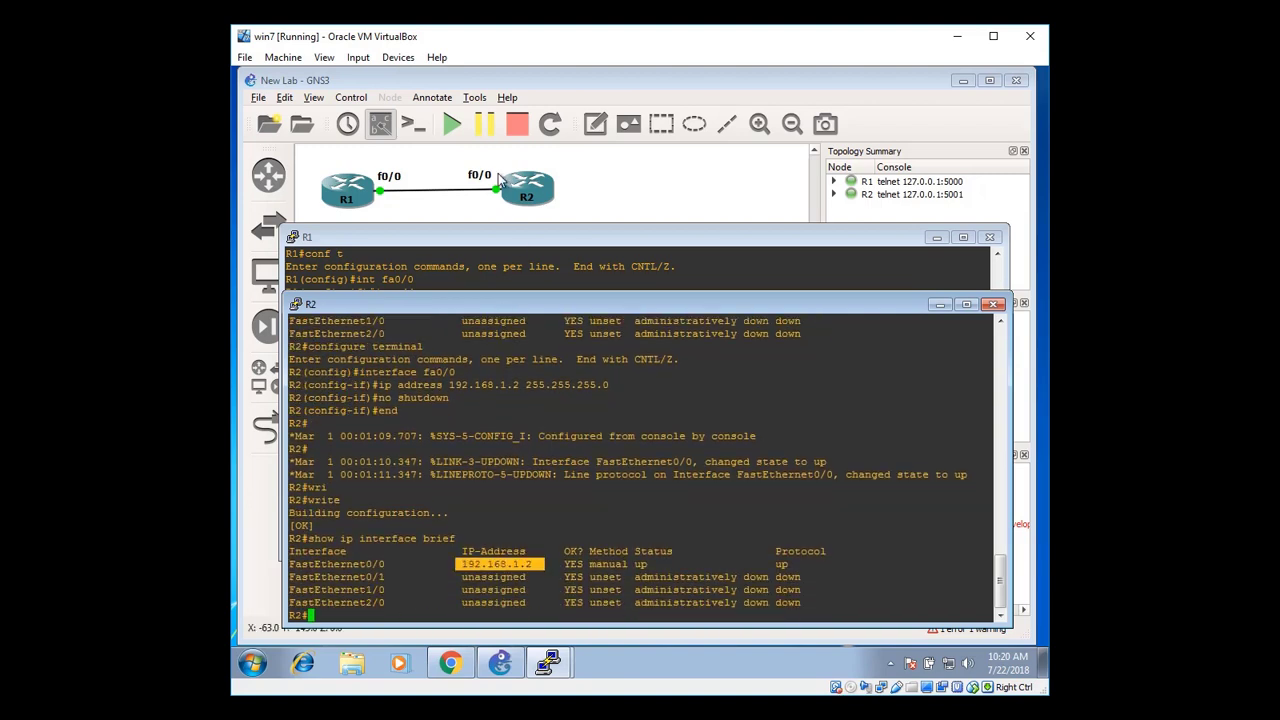
click(546, 497)
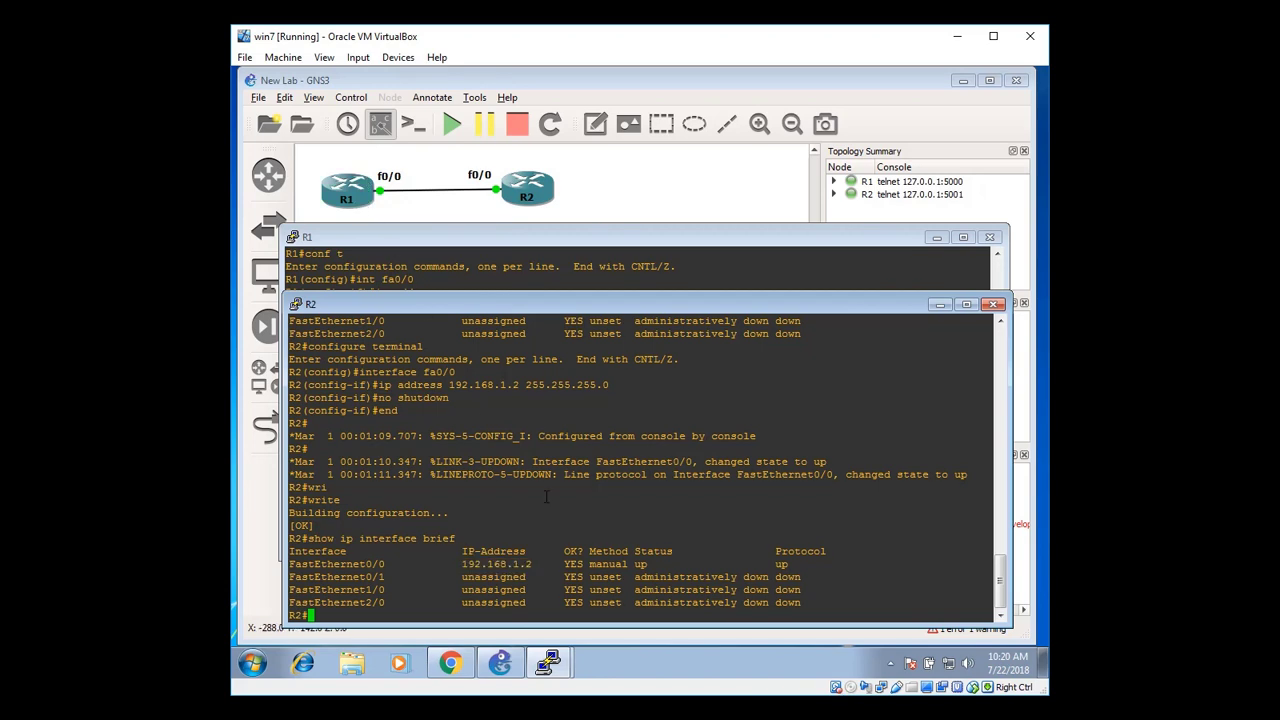
Ping 192.168.1.1 from R2 and check the replies and 80 percent success rate
text(ping 192.168.1.1)
key(Return)
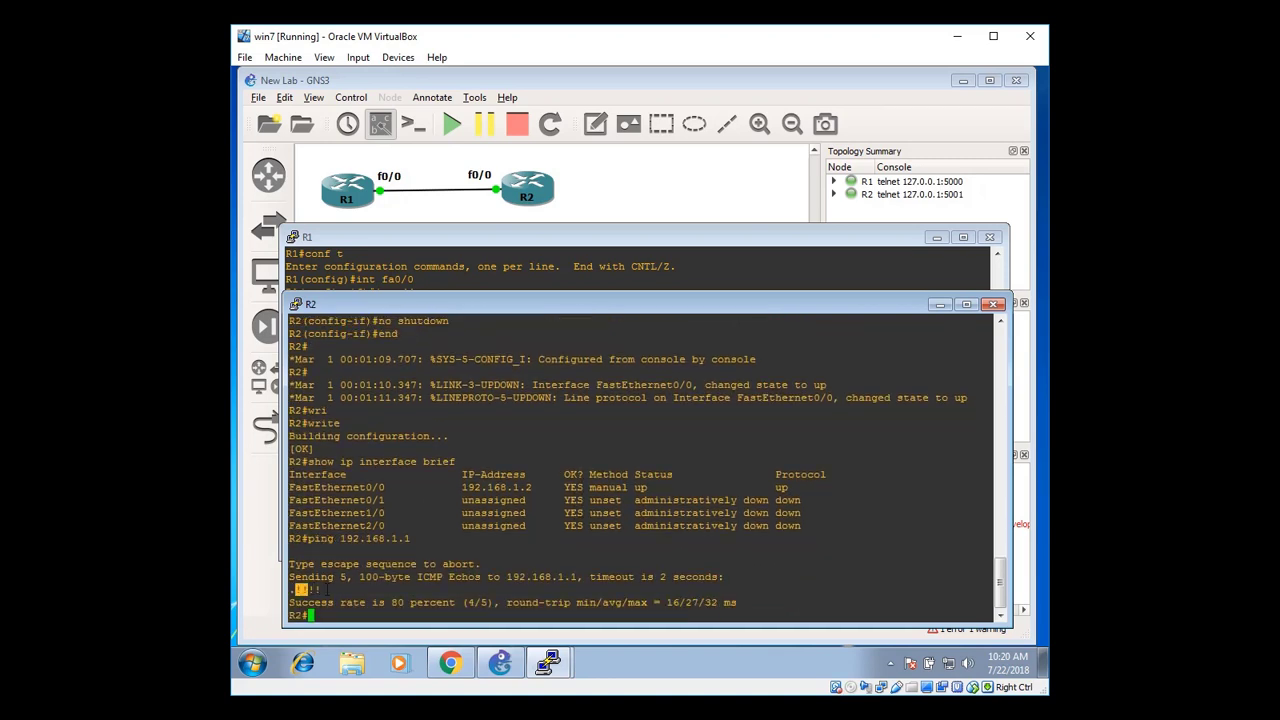
drag(322, 590, 366, 592)
click(552, 605)
drag(733, 602, 601, 422)
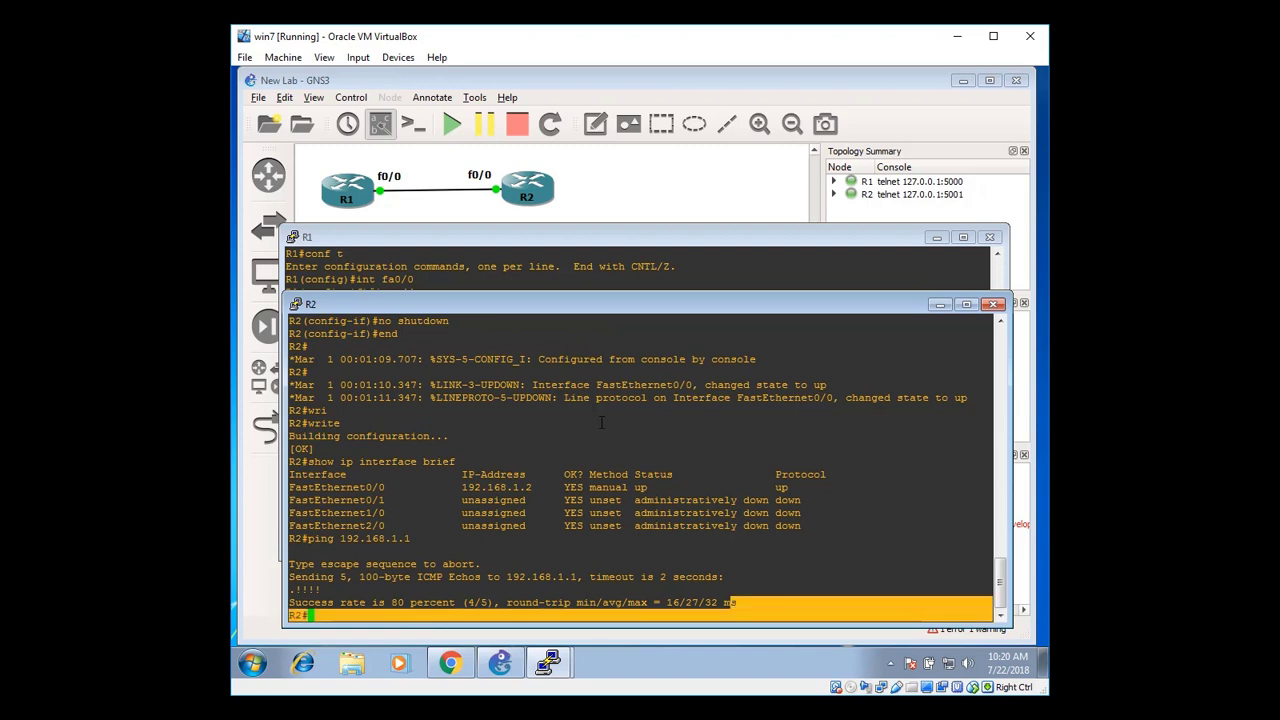
click(703, 435)
Close the R2 and R1 consoles and stop all nodes
click(994, 305)
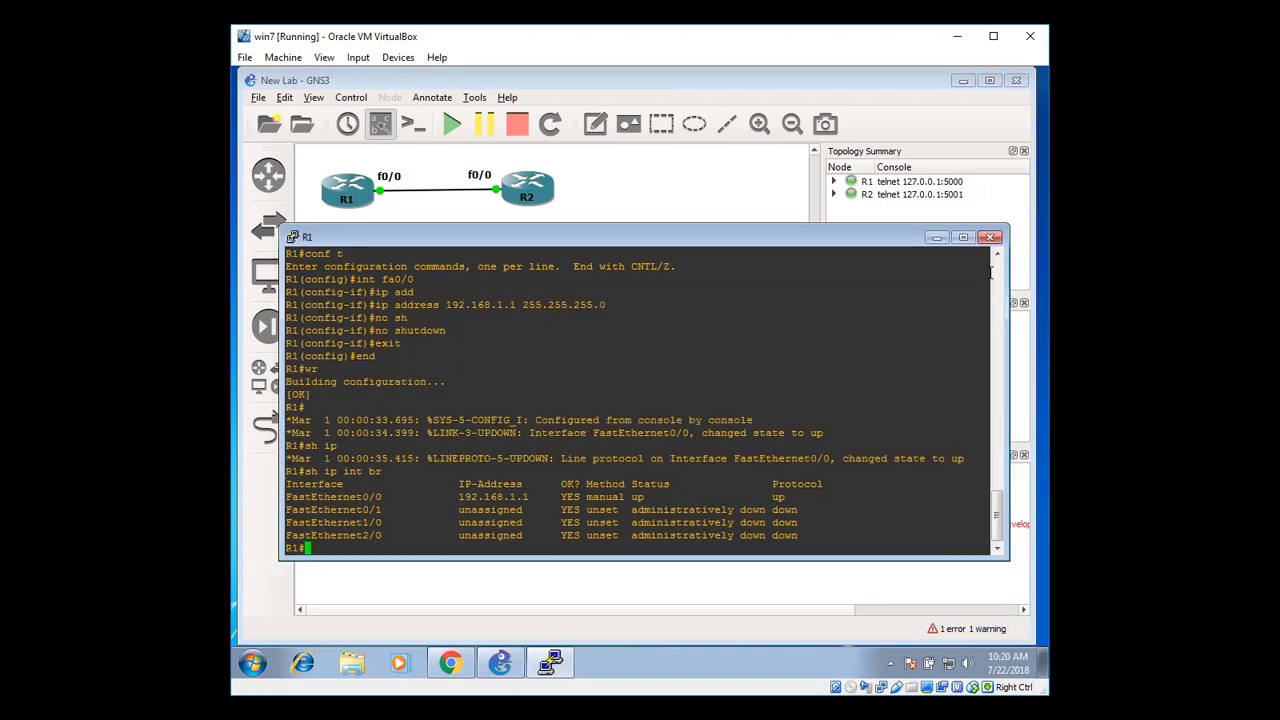
click(989, 238)
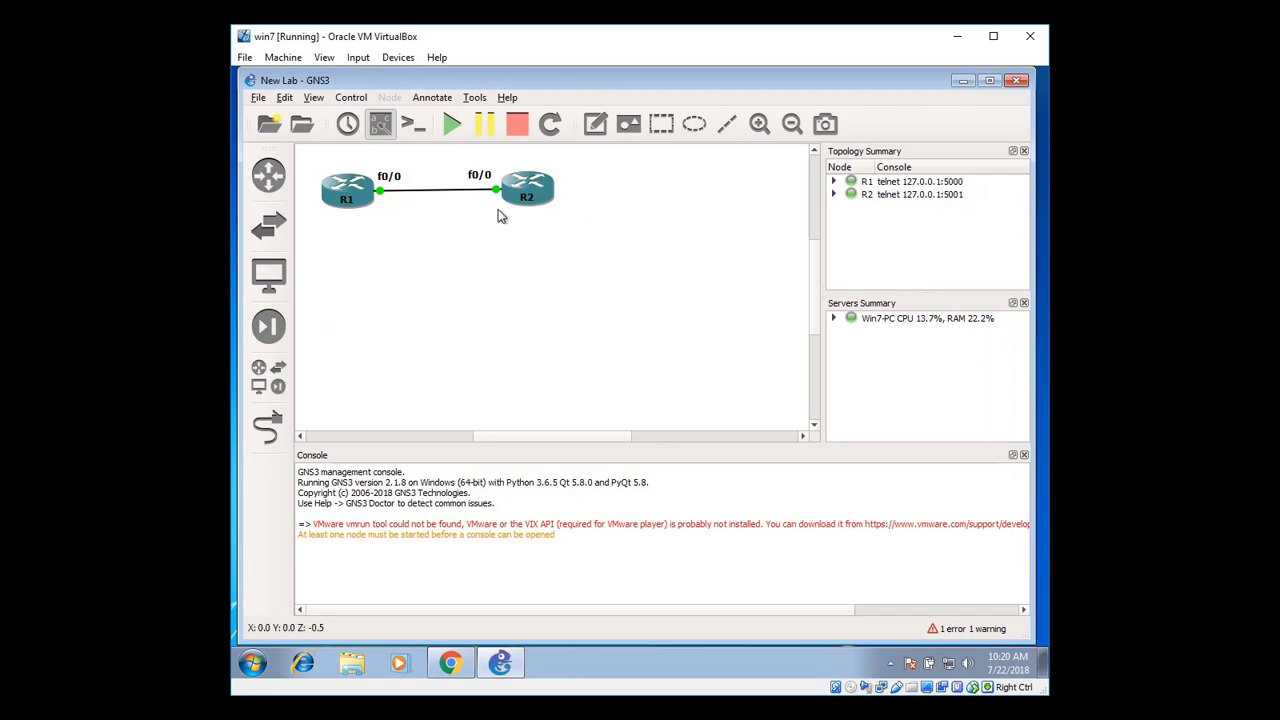
click(514, 128)
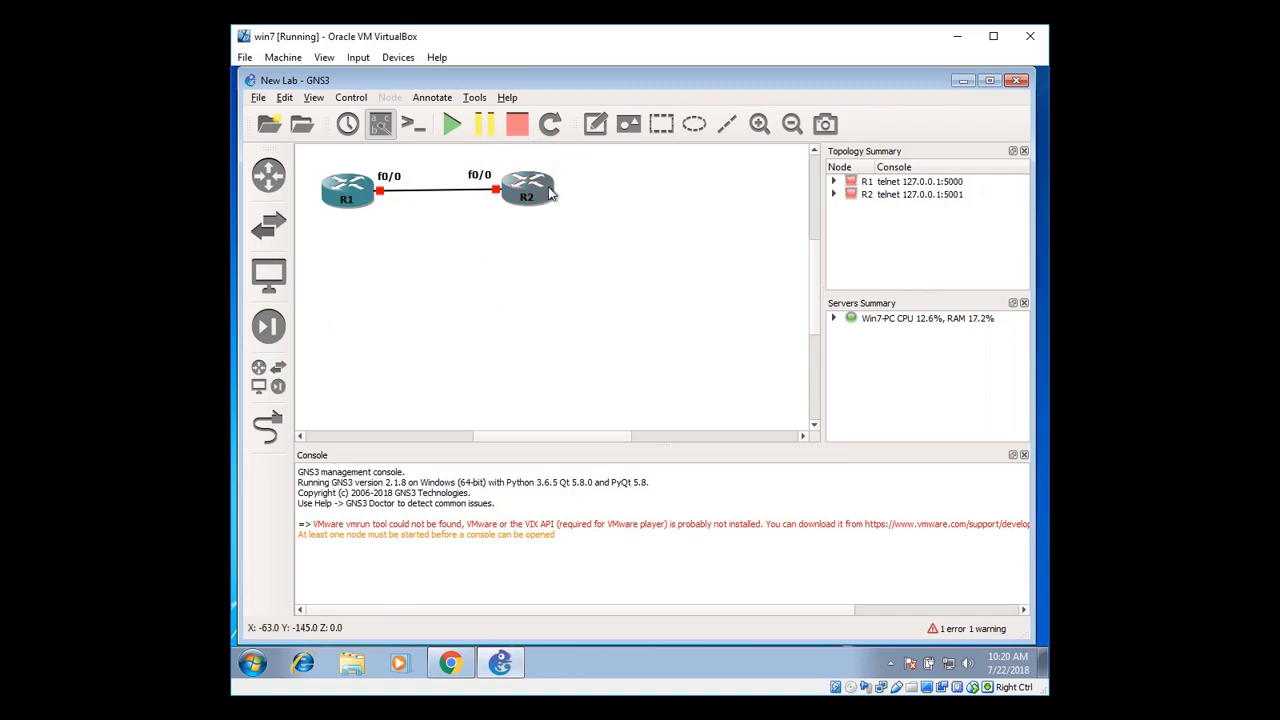
Close GNS3 and confirm the exit, shutting down the New Lab project and local server
click(1016, 80)
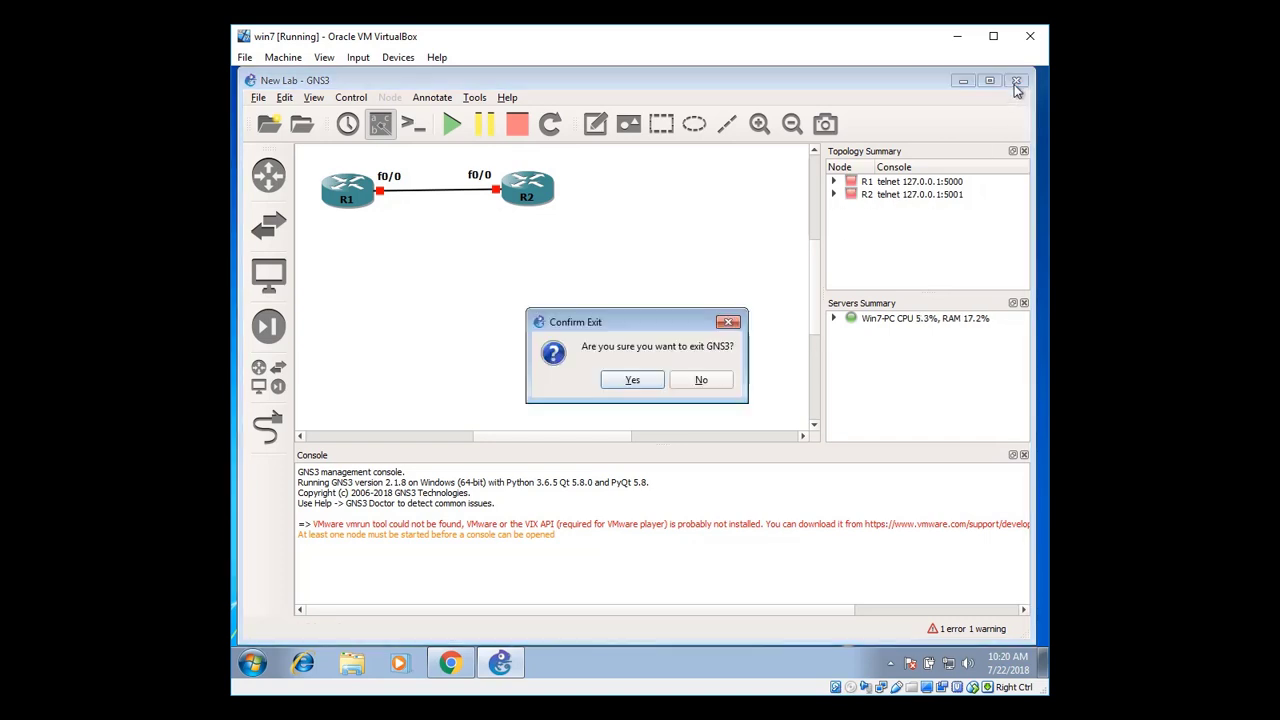
click(630, 383)
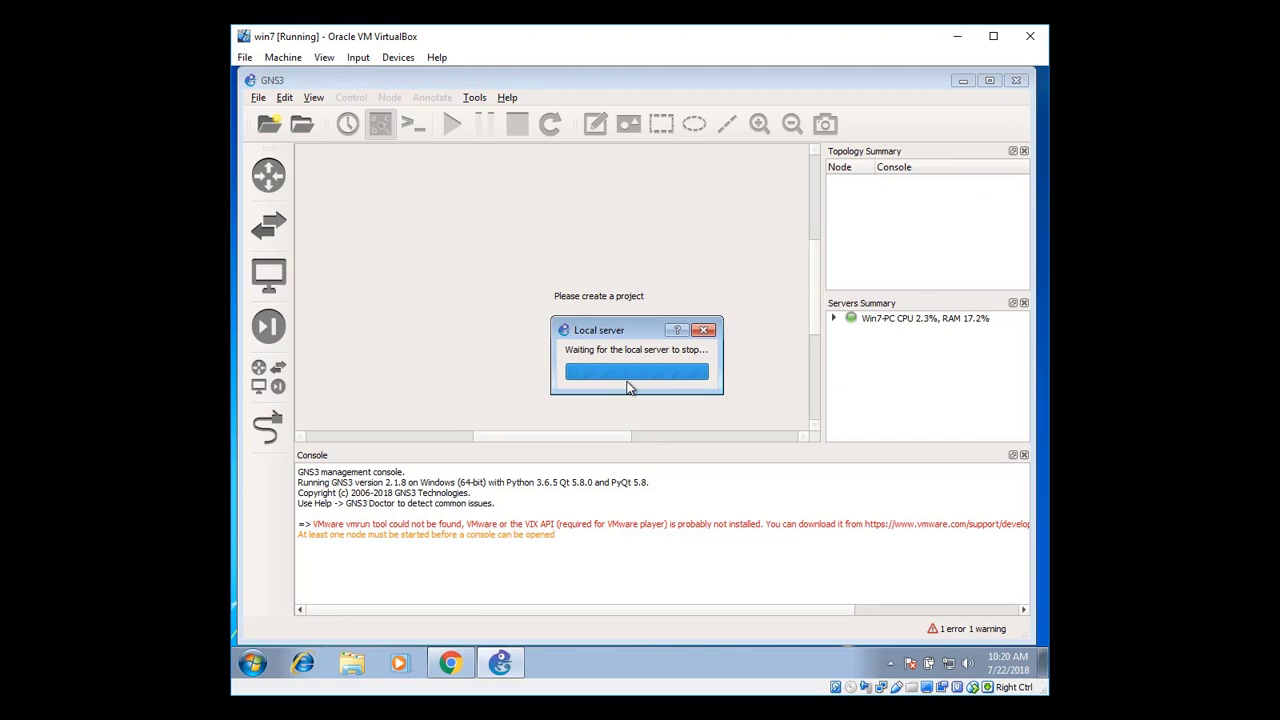